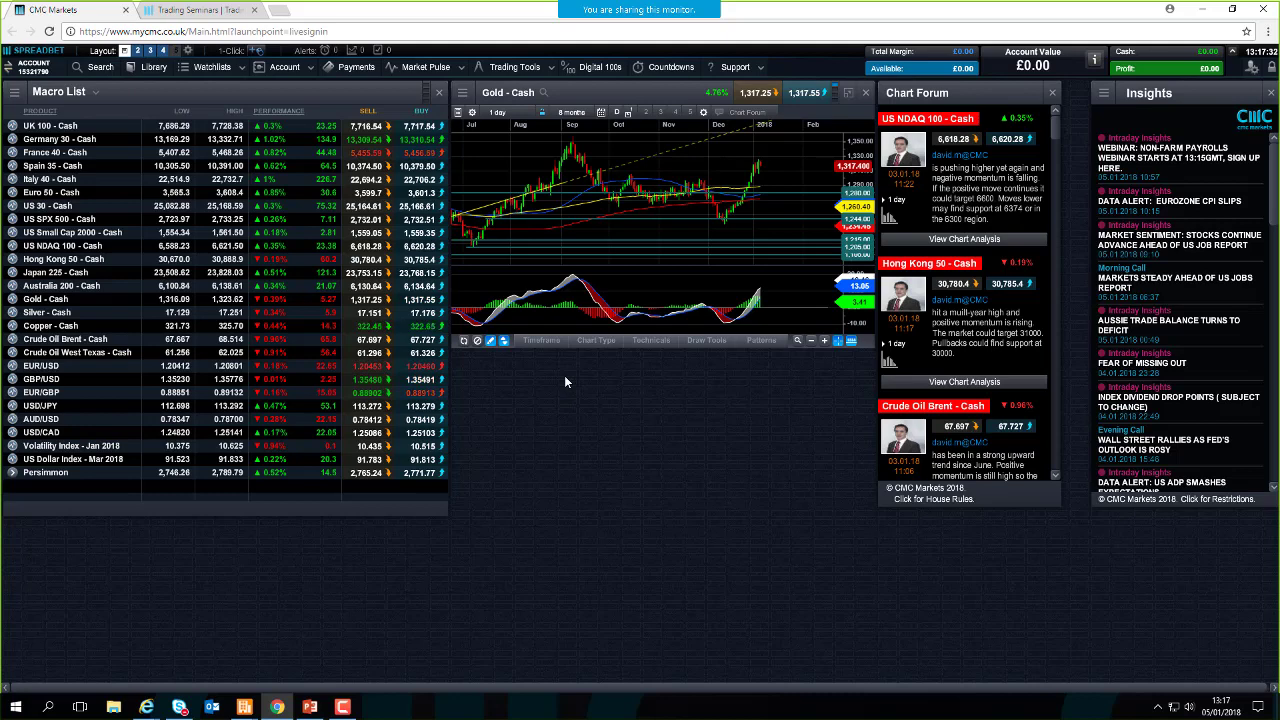
Open the Market Calendar from the Market Pulse menu, showing Fri 05 Jan 2018 announcements.
{"action": "left_click", "coordinate": [430, 68]}
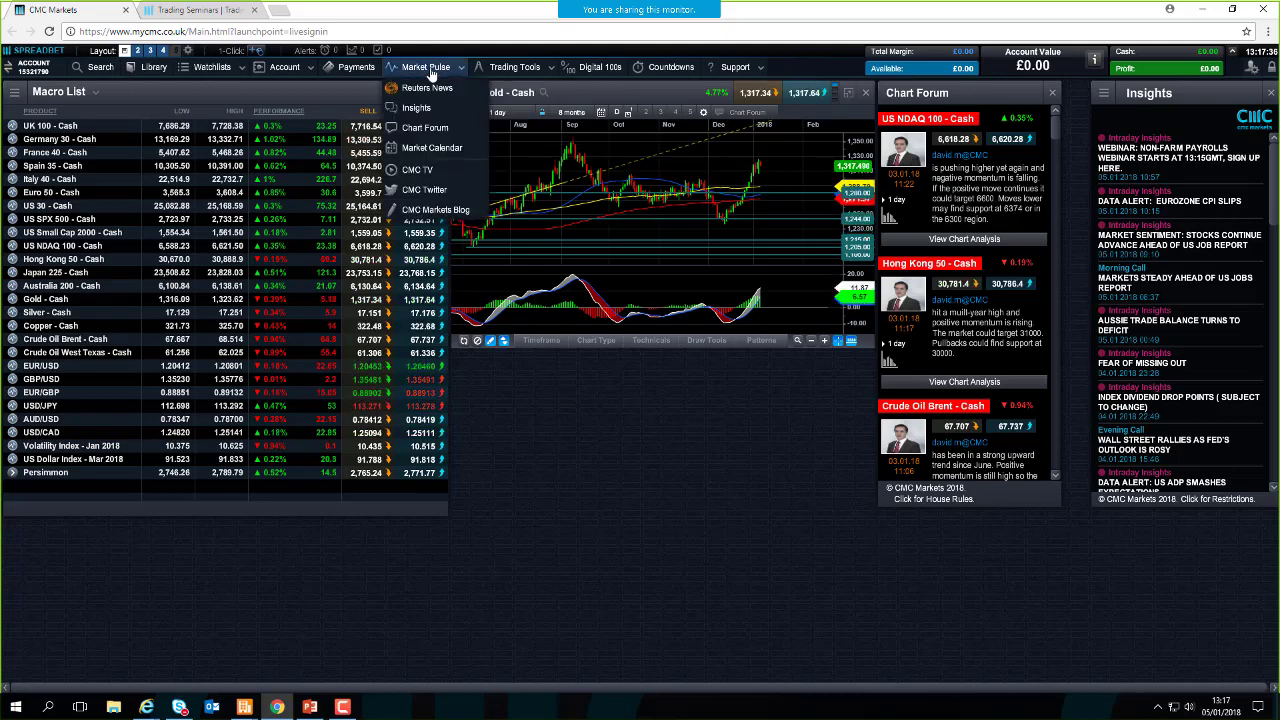
{"action": "left_click", "coordinate": [442, 155]}
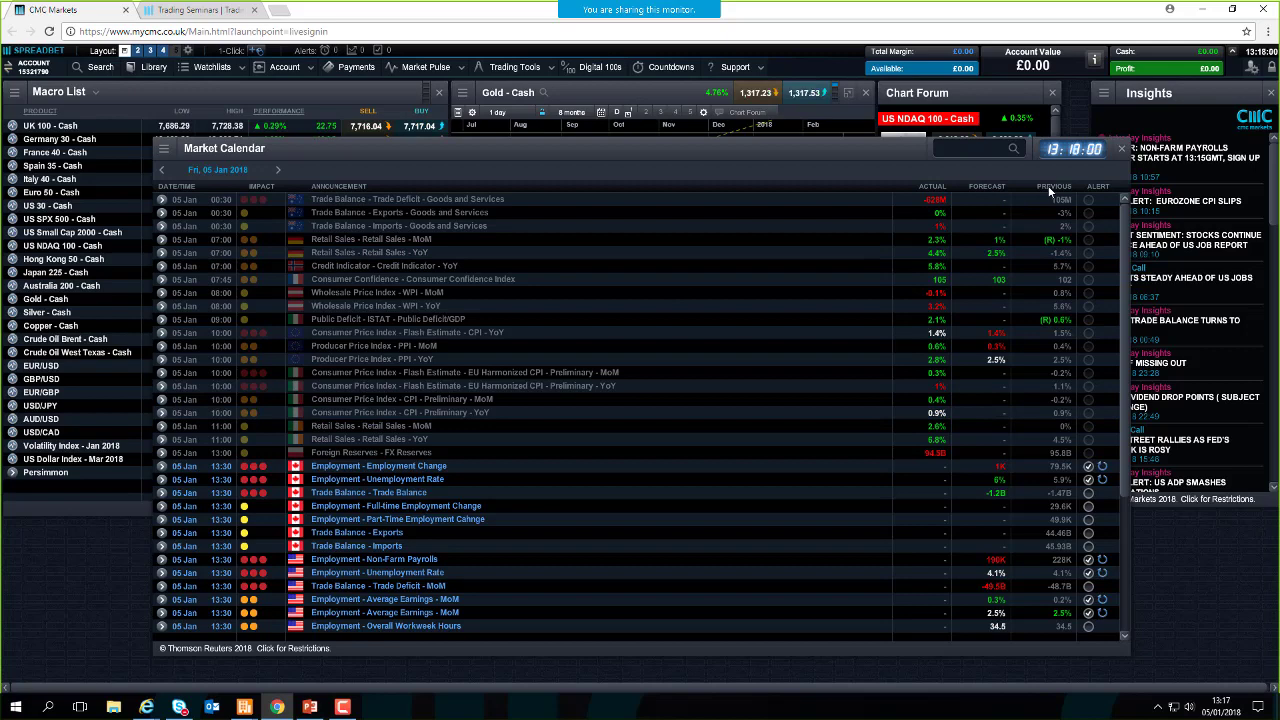
{"action": "scroll", "coordinate": [674, 321], "scroll_direction": "down", "scroll_amount": 2}
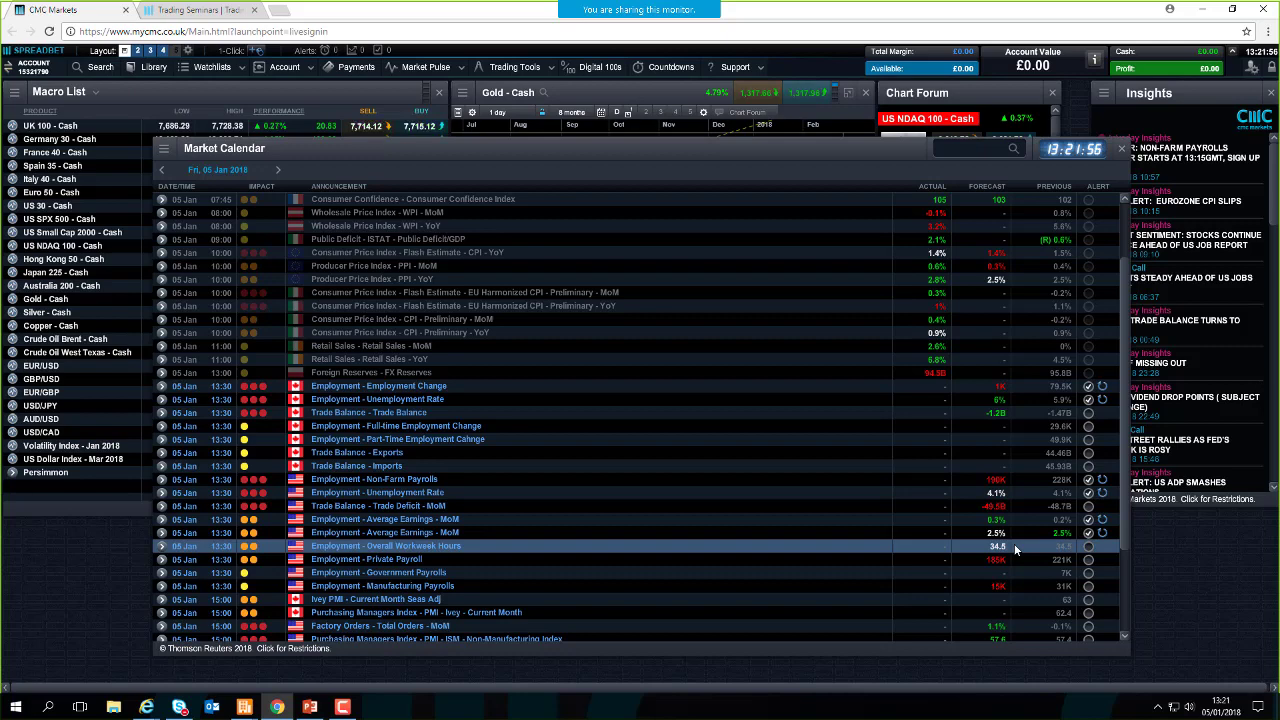
Step the calendar back to Thu 04 Jan 2018 and select the weekly Unemployment Claims announcement.
{"action": "left_click", "coordinate": [163, 170]}
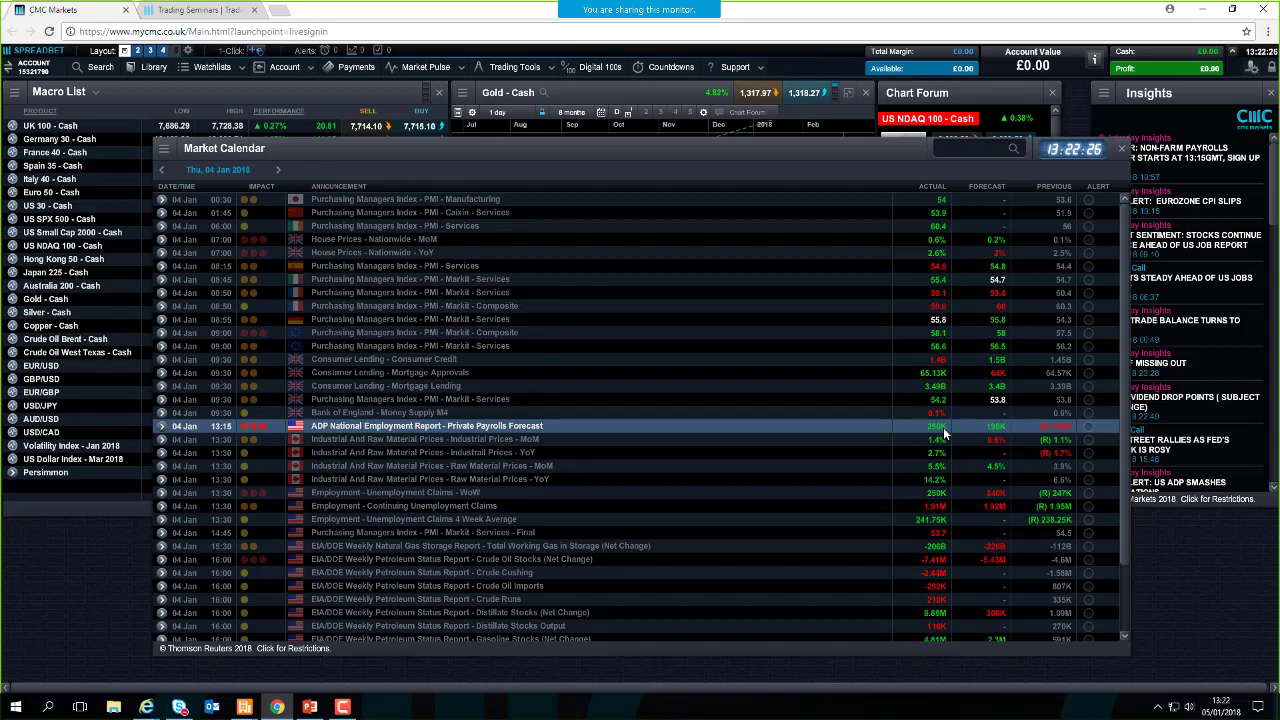
{"action": "left_click", "coordinate": [942, 495]}
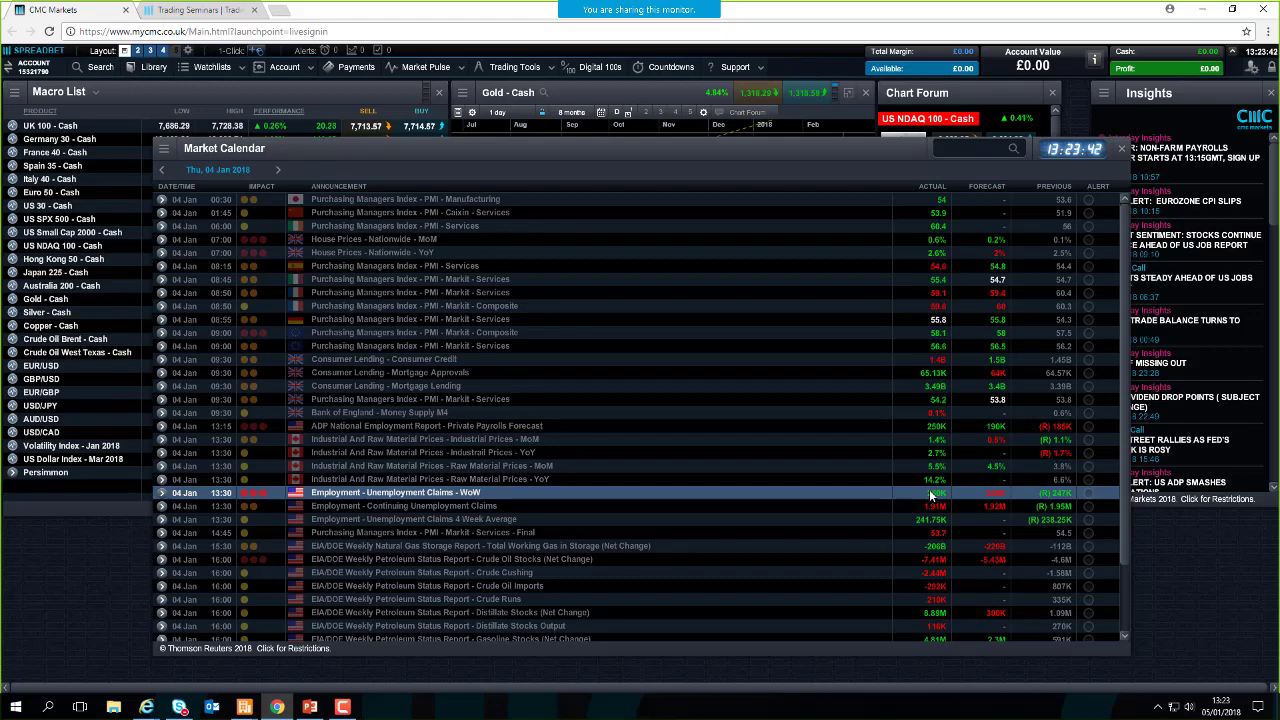
Move the calendar forward one day to Fri 05 Jan 2018.
{"action": "left_click", "coordinate": [278, 171]}
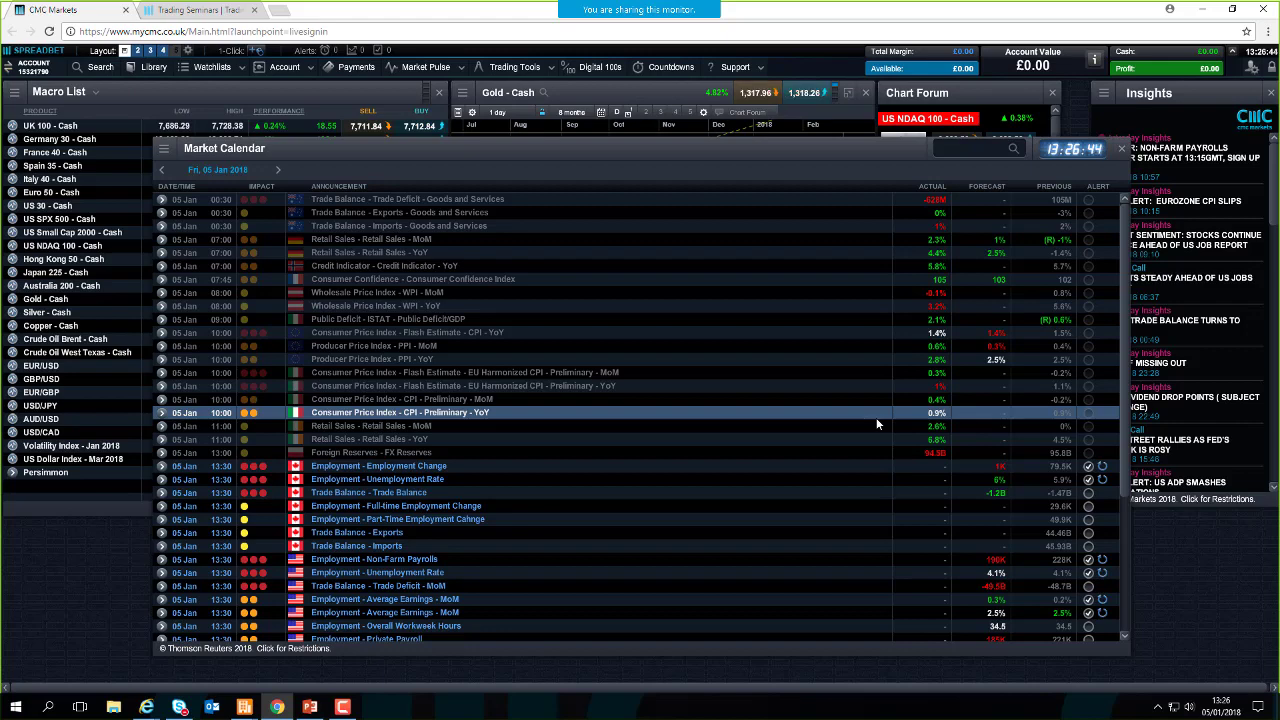
Browse the 4 and 3 January announcements, selecting Nationwide house prices YoY on 4 January.
{"action": "left_click", "coordinate": [162, 171]}
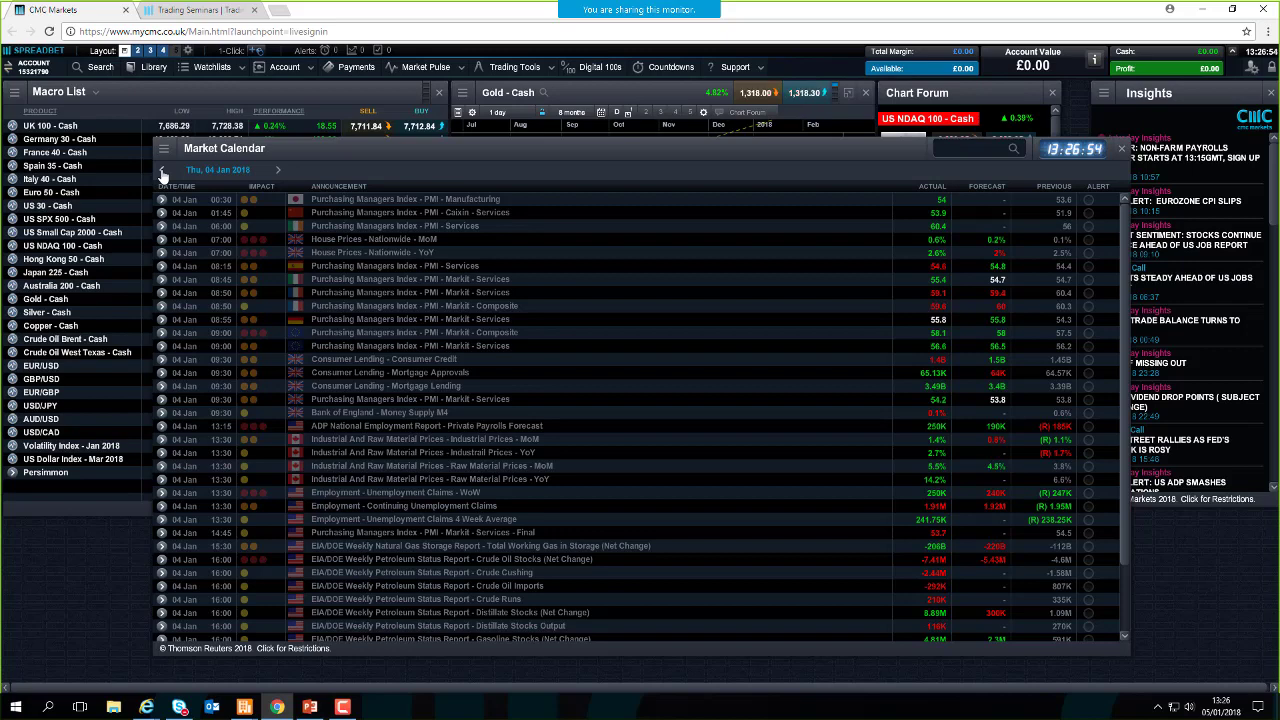
{"action": "left_click", "coordinate": [163, 172]}
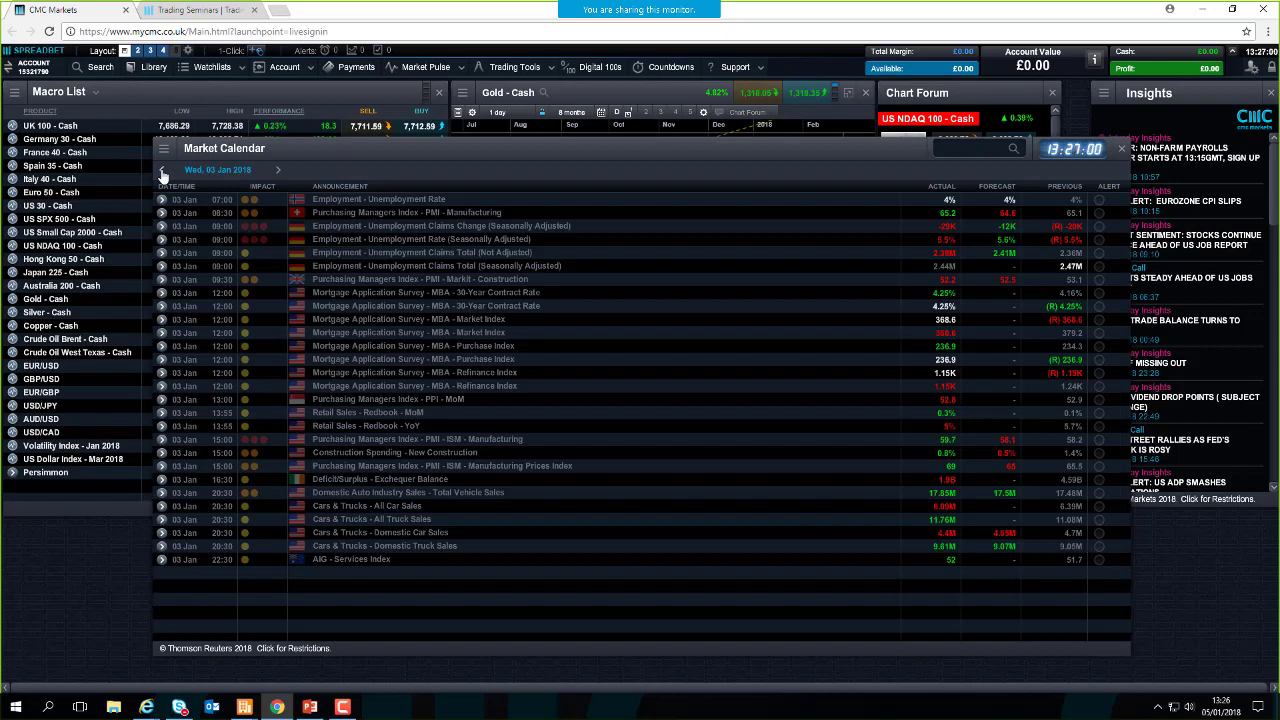
{"action": "left_click", "coordinate": [279, 171]}
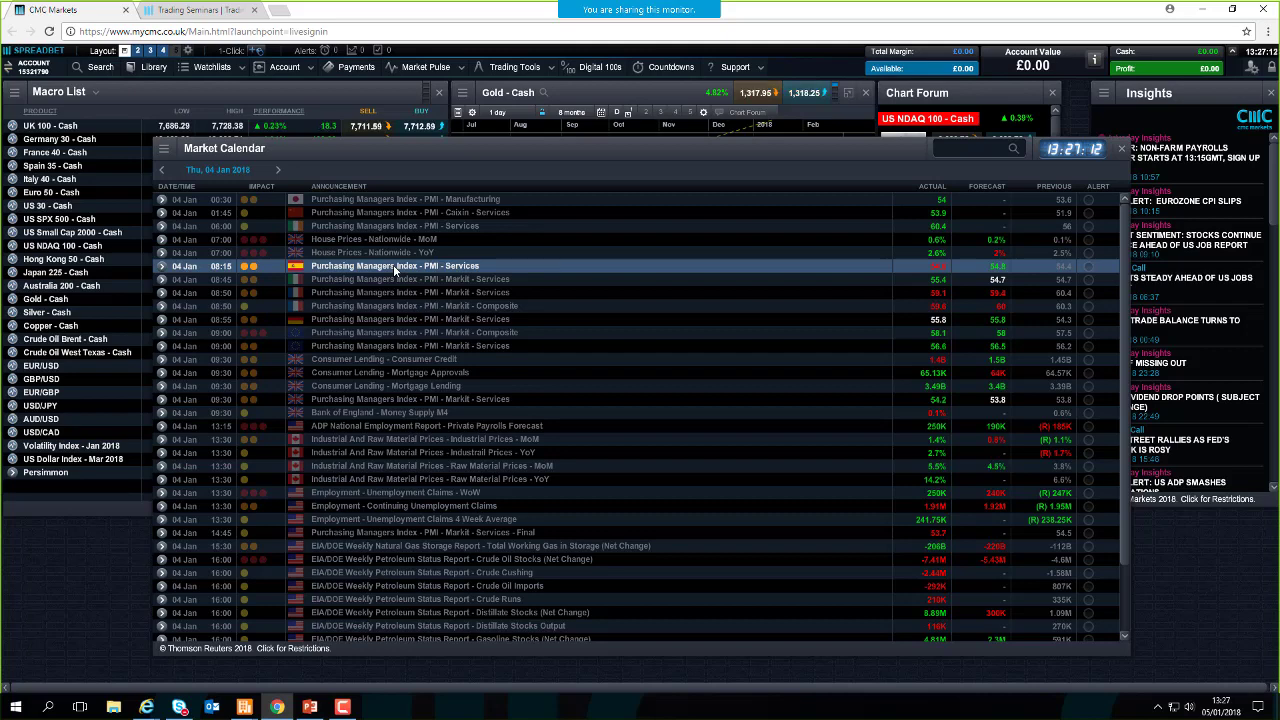
{"action": "left_click", "coordinate": [377, 254]}
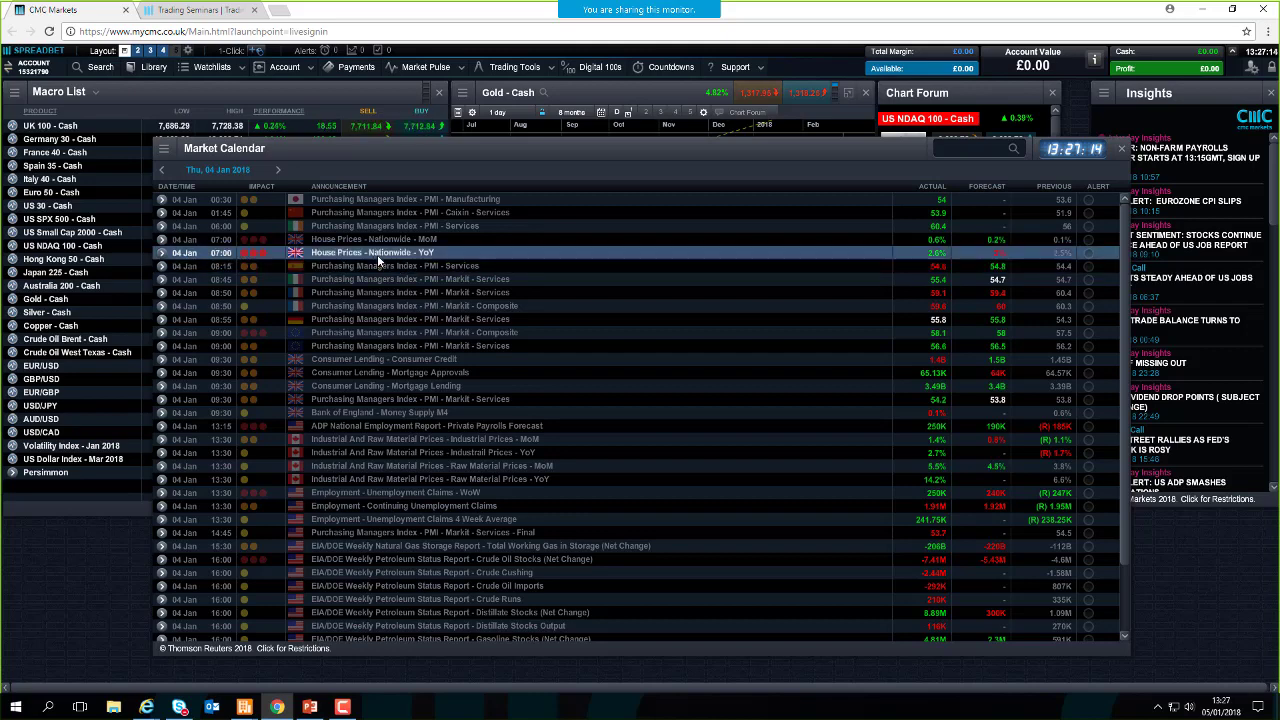
Return to 3 January, select the MBA Purchase Index announcement, and close the calendar.
{"action": "left_click", "coordinate": [161, 173]}
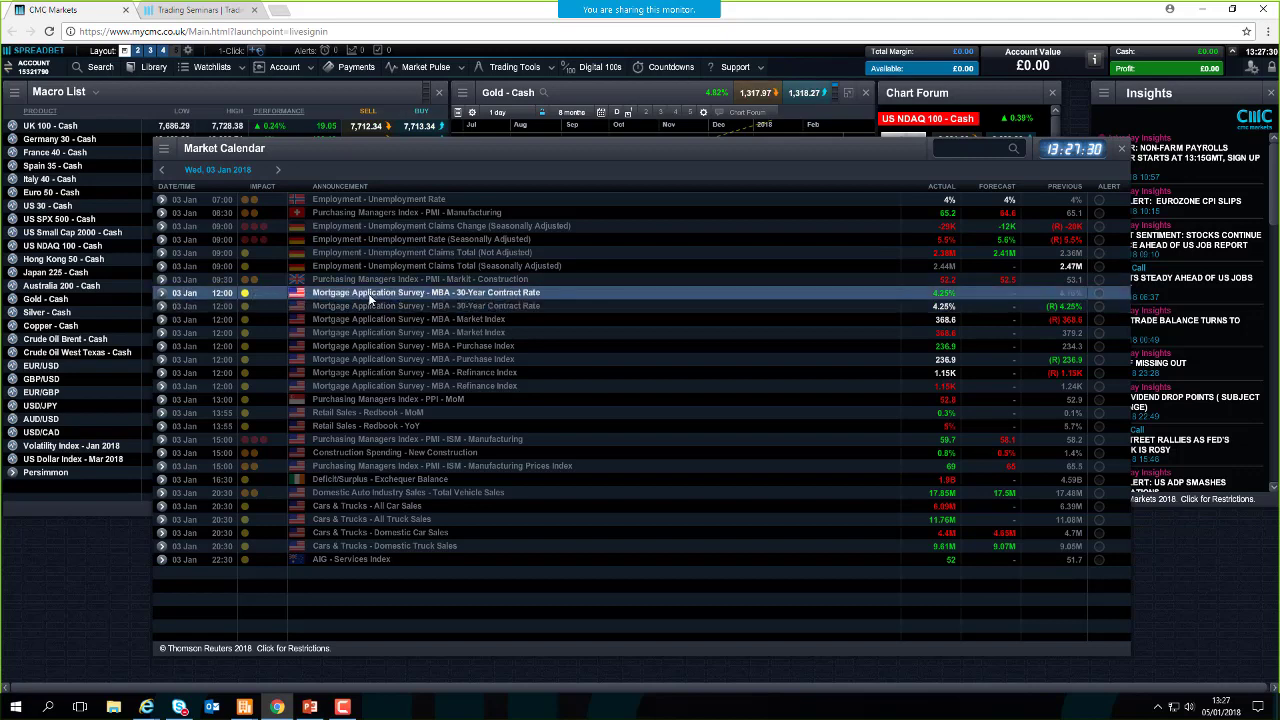
{"action": "left_click", "coordinate": [304, 346]}
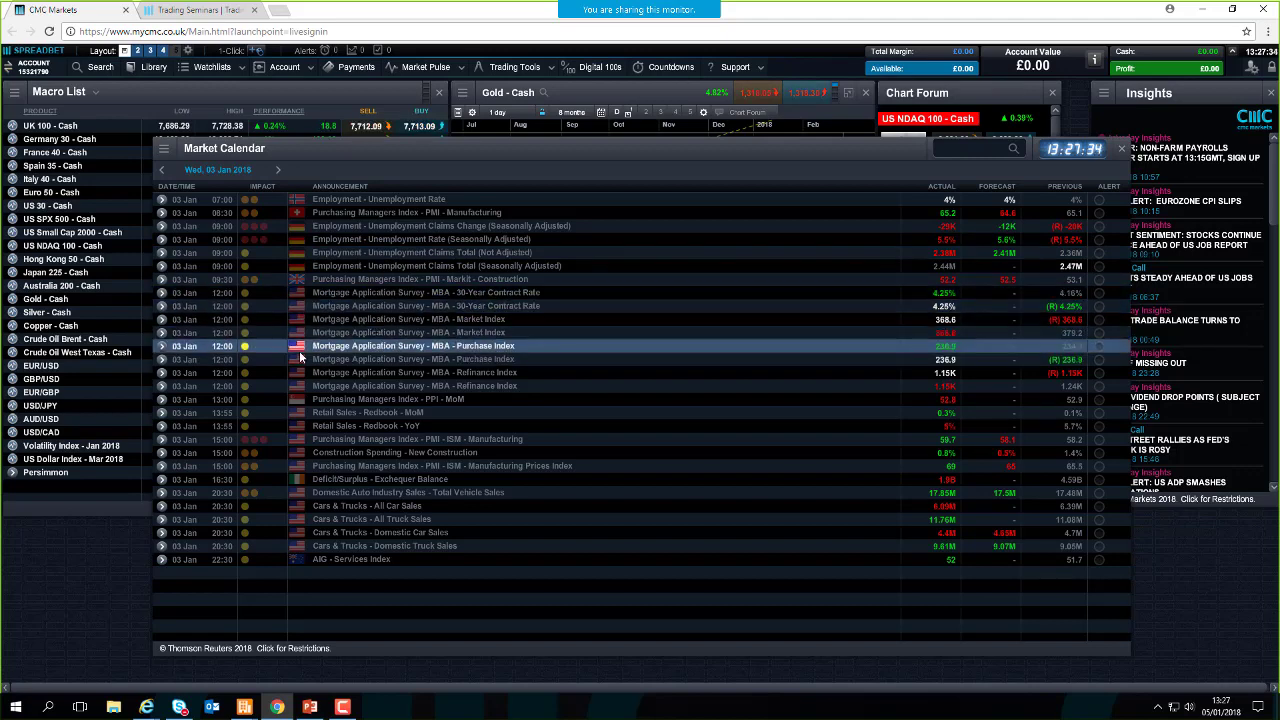
{"action": "left_click", "coordinate": [1121, 149]}
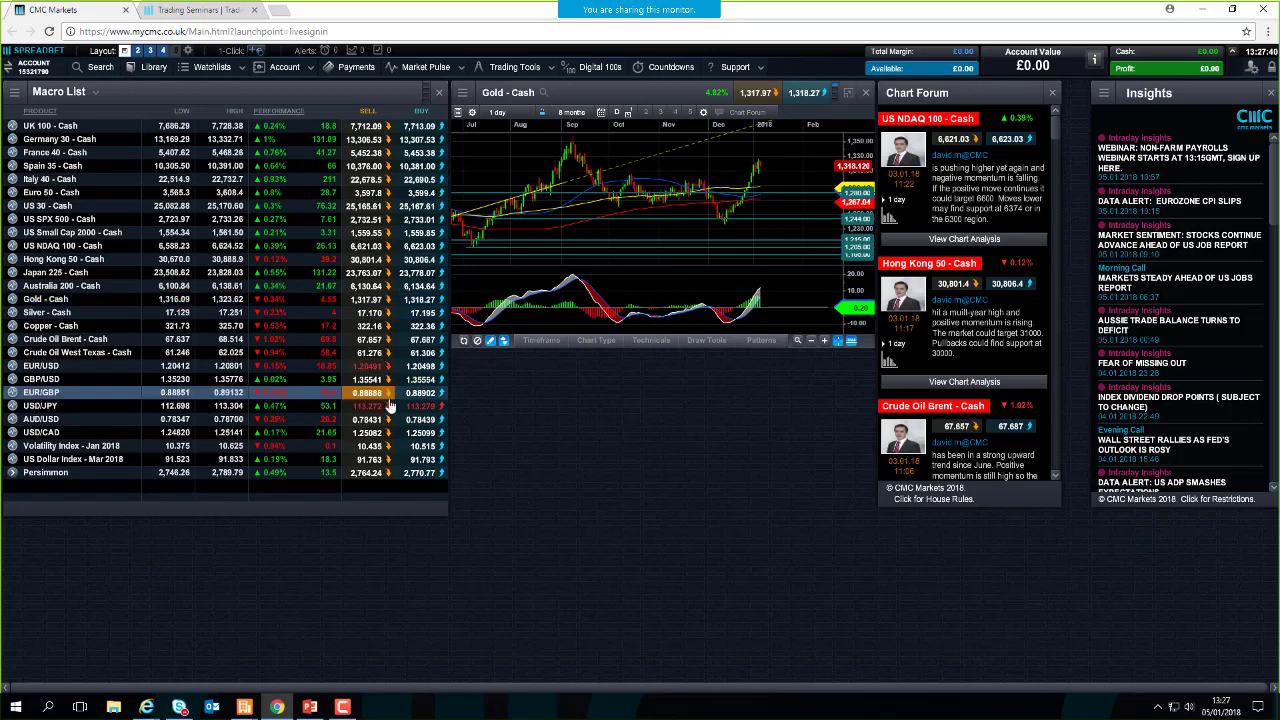
Open a UK 100 - Cash quote panel chart from the Macro List and maximise it.
{"action": "left_click", "coordinate": [50, 126]}
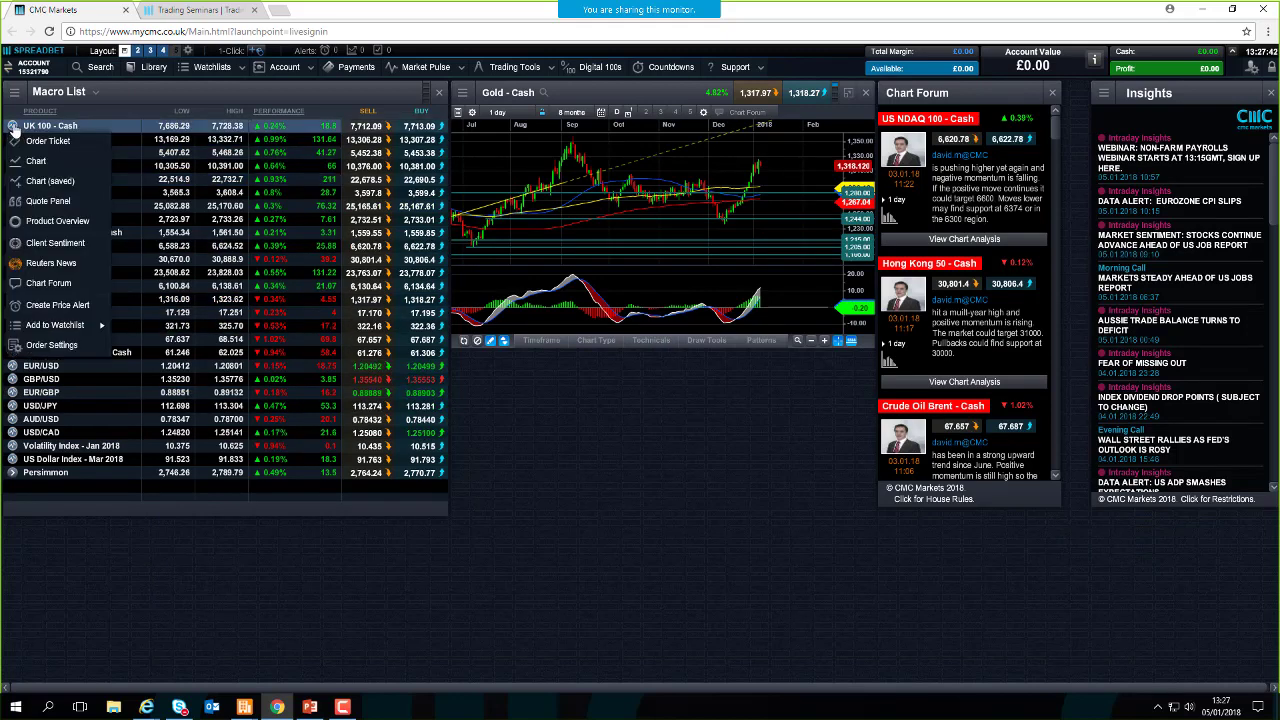
{"action": "left_click", "coordinate": [96, 199]}
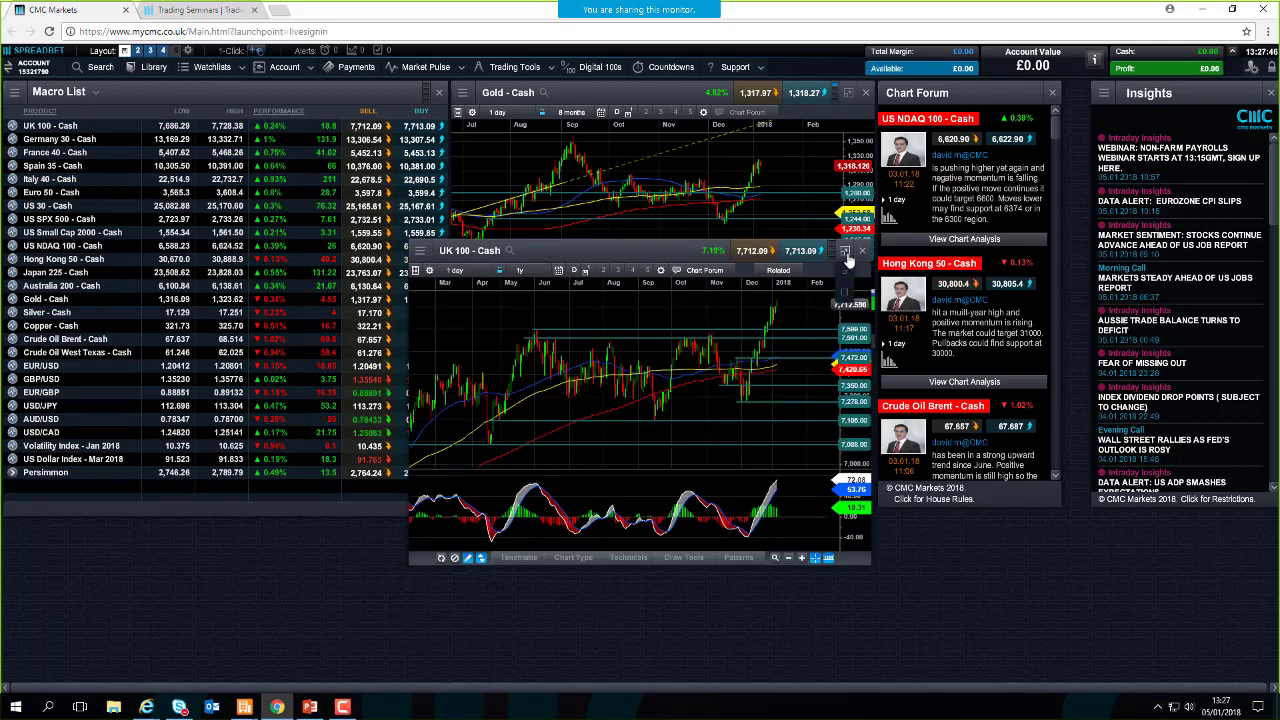
{"action": "left_click", "coordinate": [847, 251]}
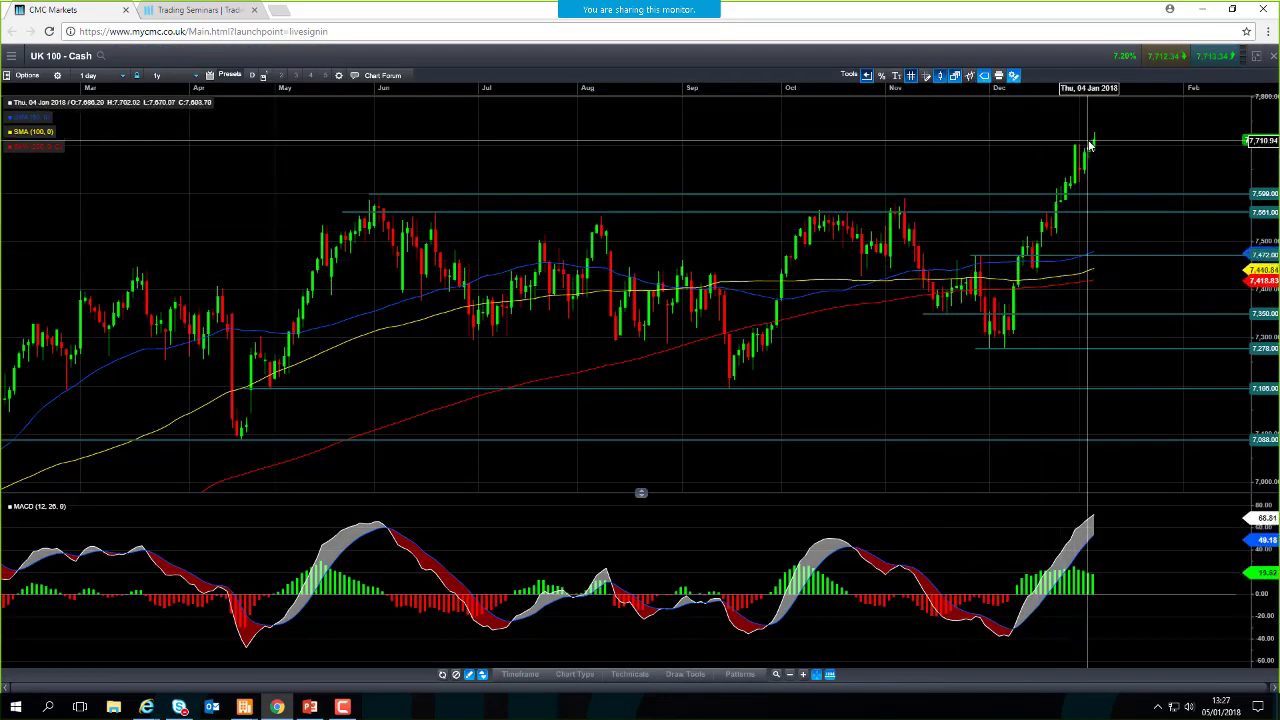
Zoom the UK 100 chart to about 11 months and raise the 7,551 line to about 7,558.
{"action": "scroll", "coordinate": [634, 271], "scroll_direction": "down", "scroll_amount": 3}
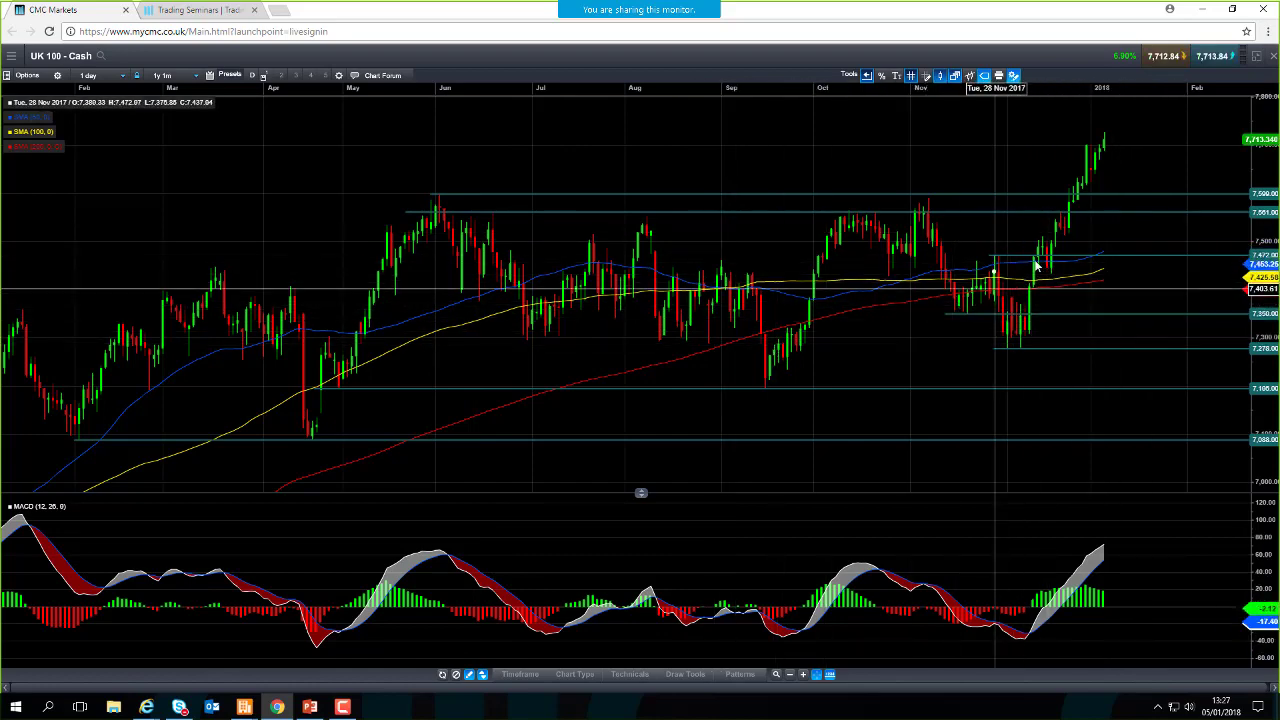
{"action": "scroll", "coordinate": [1093, 215], "scroll_direction": "up", "scroll_amount": 1}
{"action": "scroll", "coordinate": [1096, 210], "scroll_direction": "up", "scroll_amount": 1}
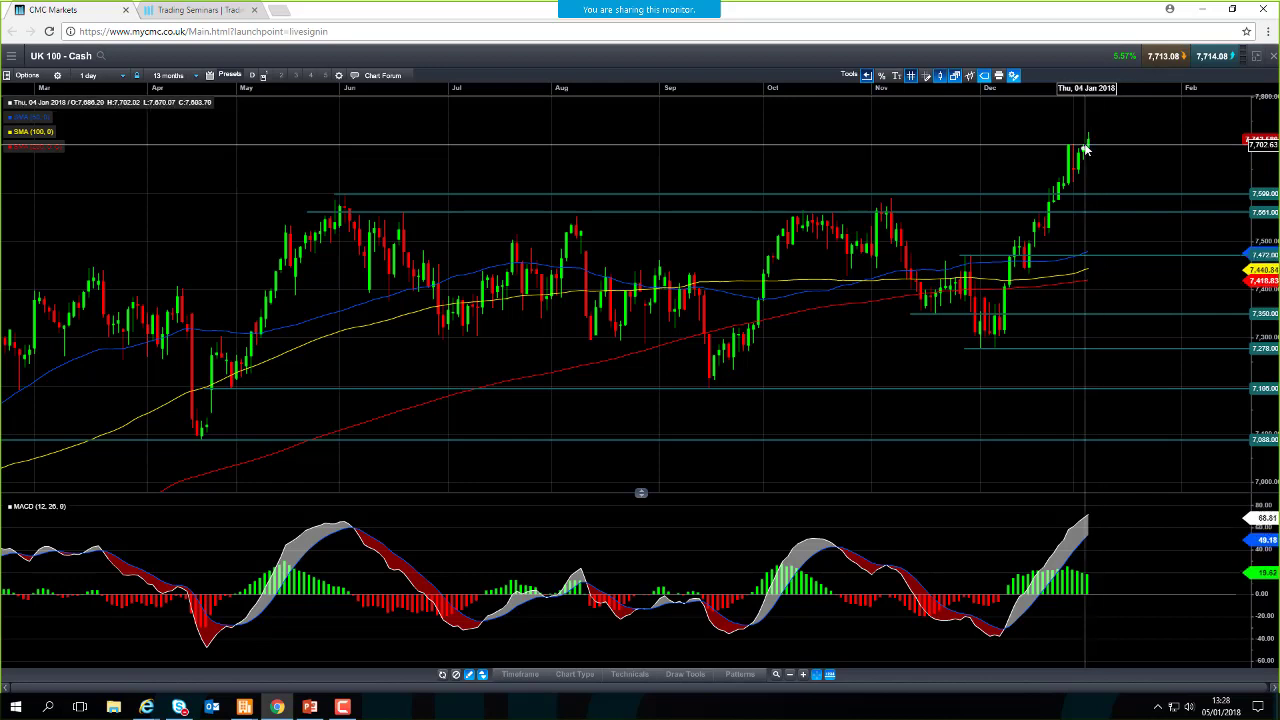
{"action": "mouse_move", "coordinate": [1086, 149]}
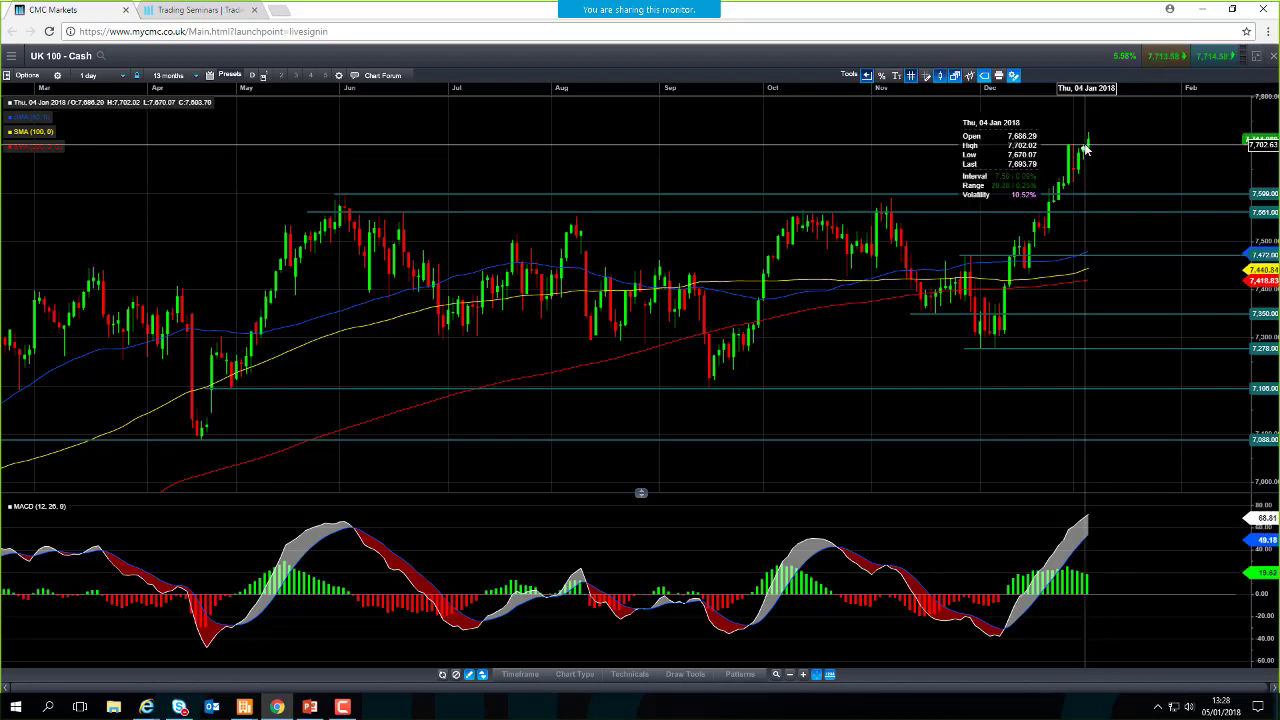
{"action": "scroll", "coordinate": [1100, 220], "scroll_direction": "up", "scroll_amount": 2}
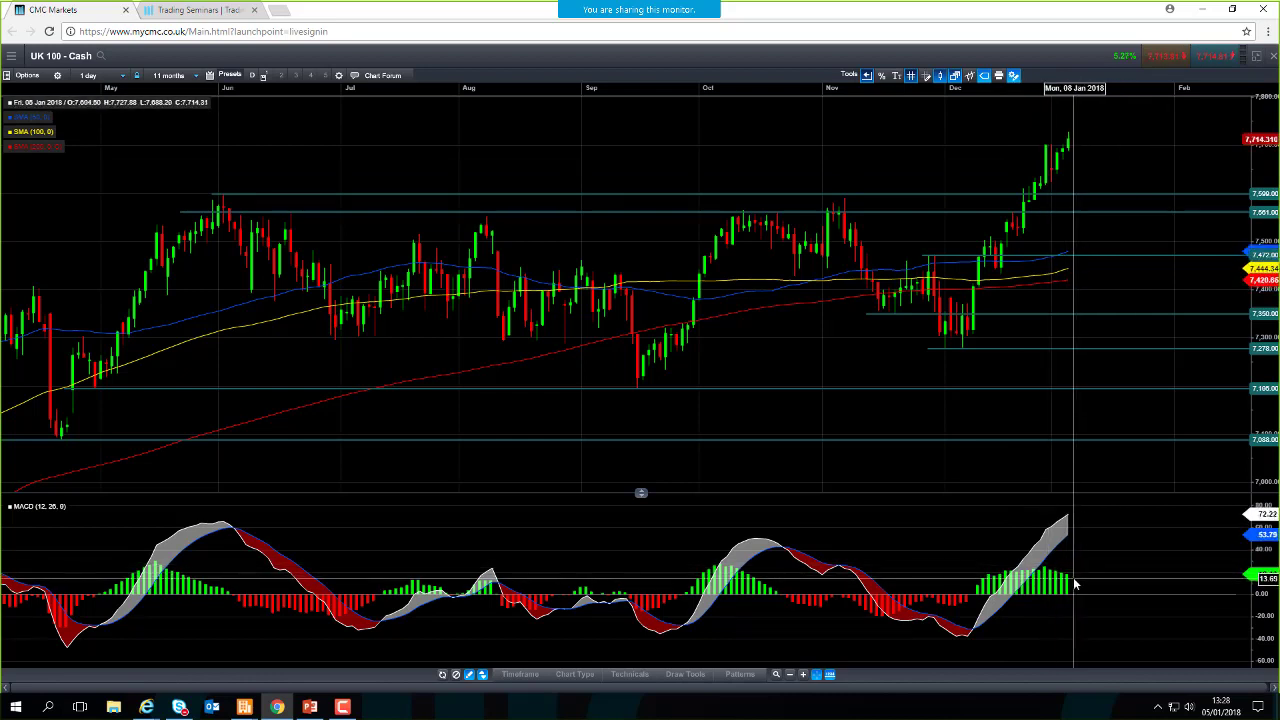
{"action": "left_click_drag", "start_coordinate": [1066, 226], "coordinate": [1050, 191]}
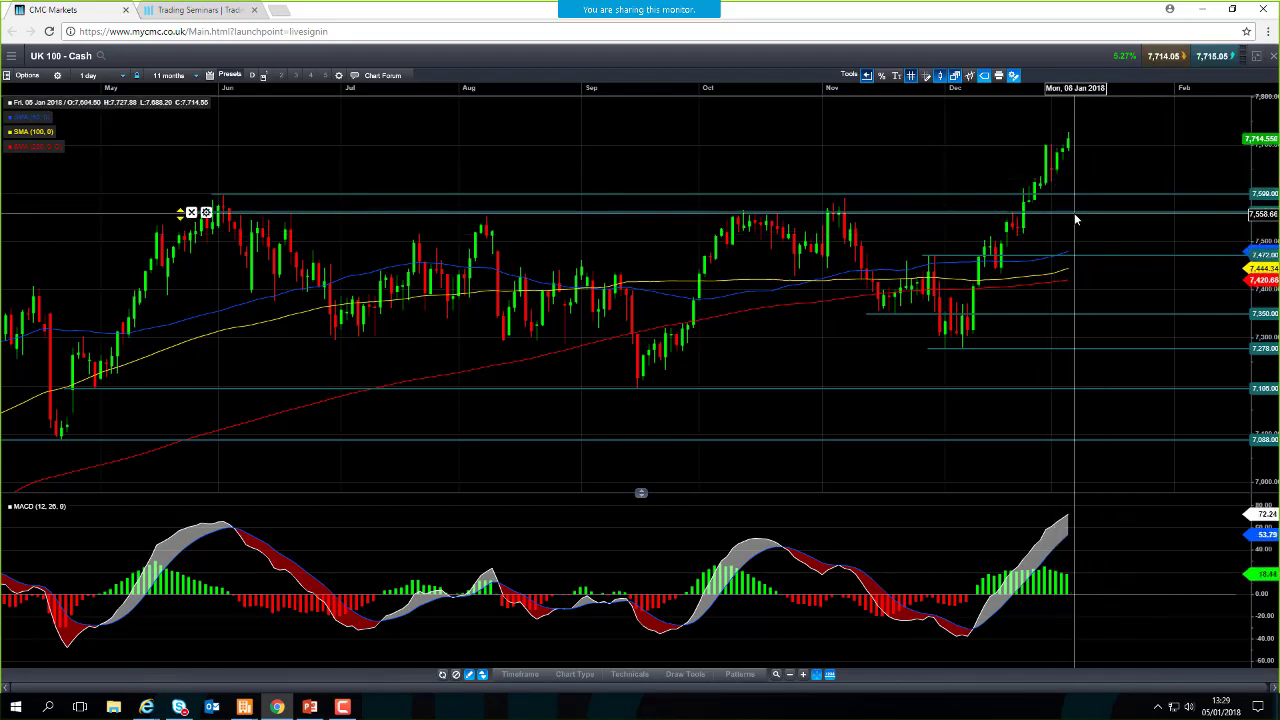
Close the UK 100 chart and reopen the Market Calendar, moving it up-left and widening it.
{"action": "left_click", "coordinate": [1256, 60]}
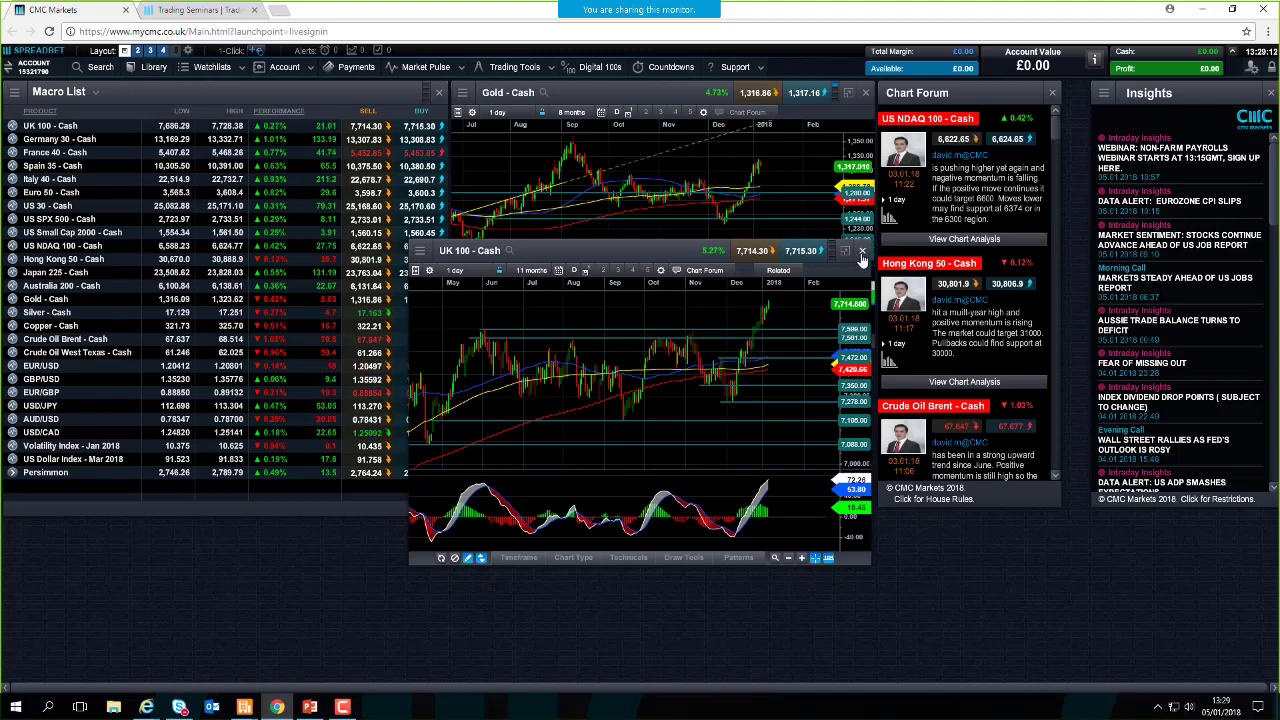
{"action": "left_click", "coordinate": [862, 250]}
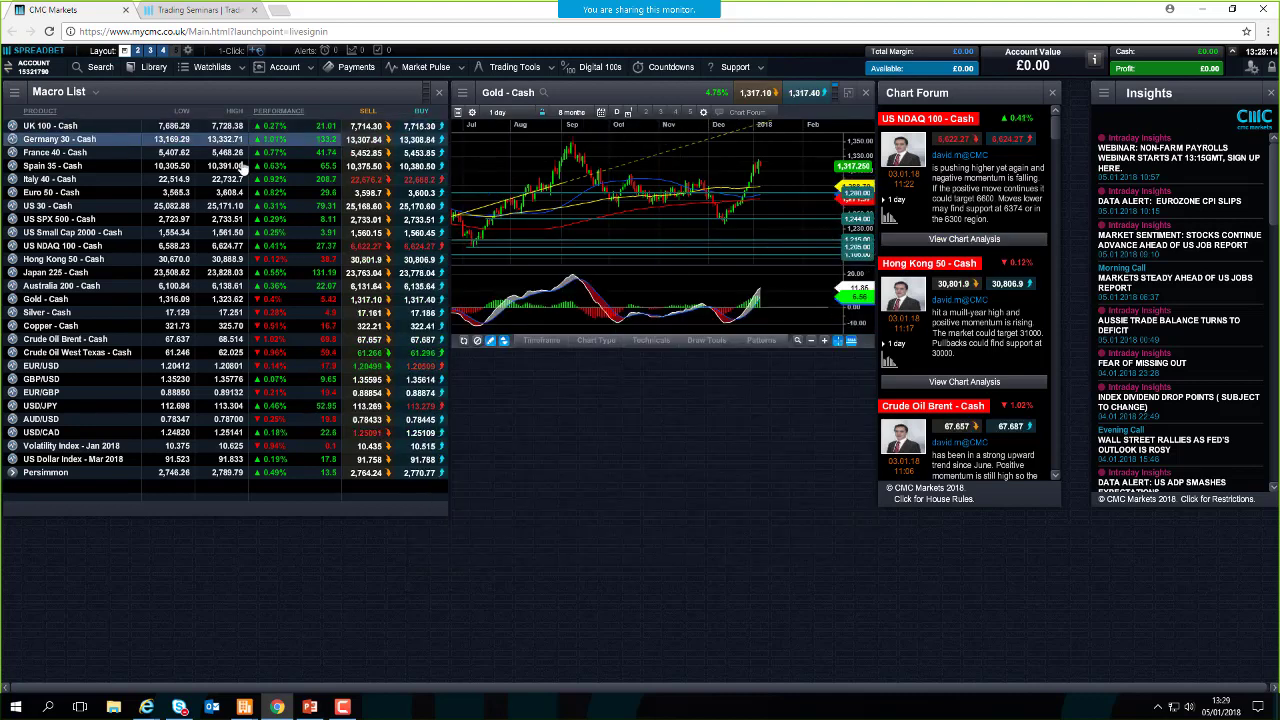
{"action": "left_click", "coordinate": [436, 72]}
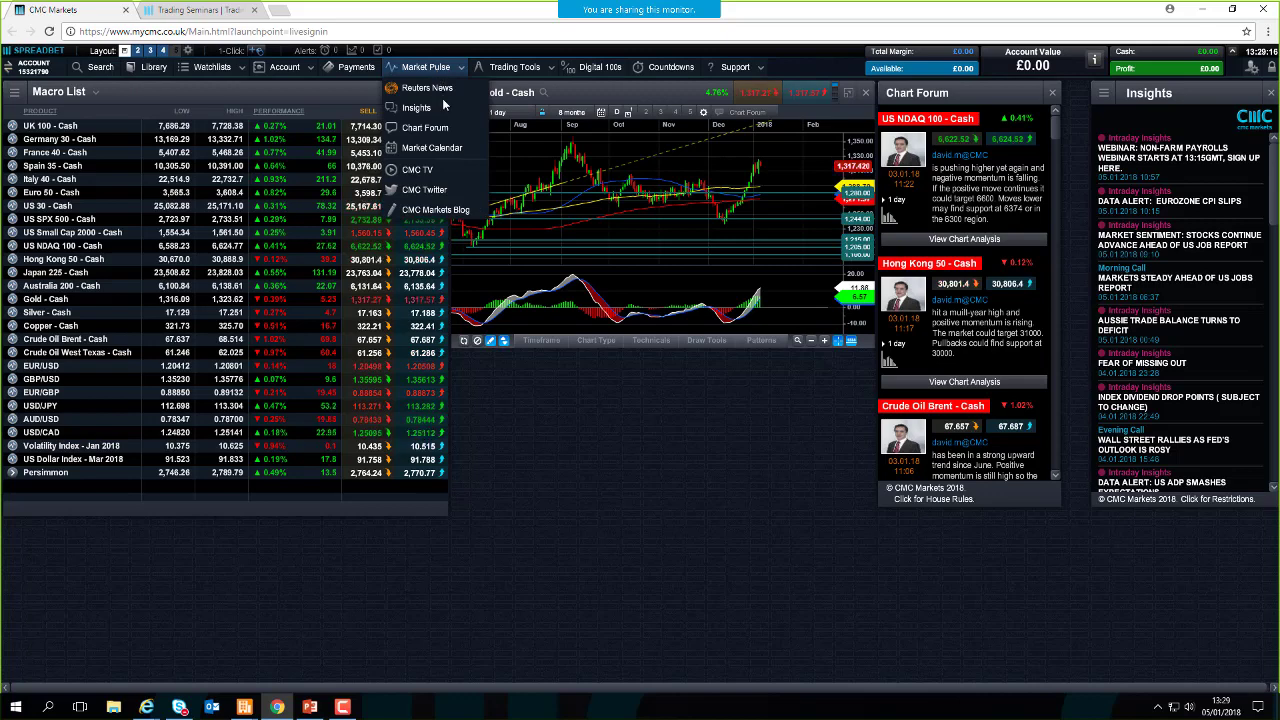
{"action": "left_click", "coordinate": [457, 151]}
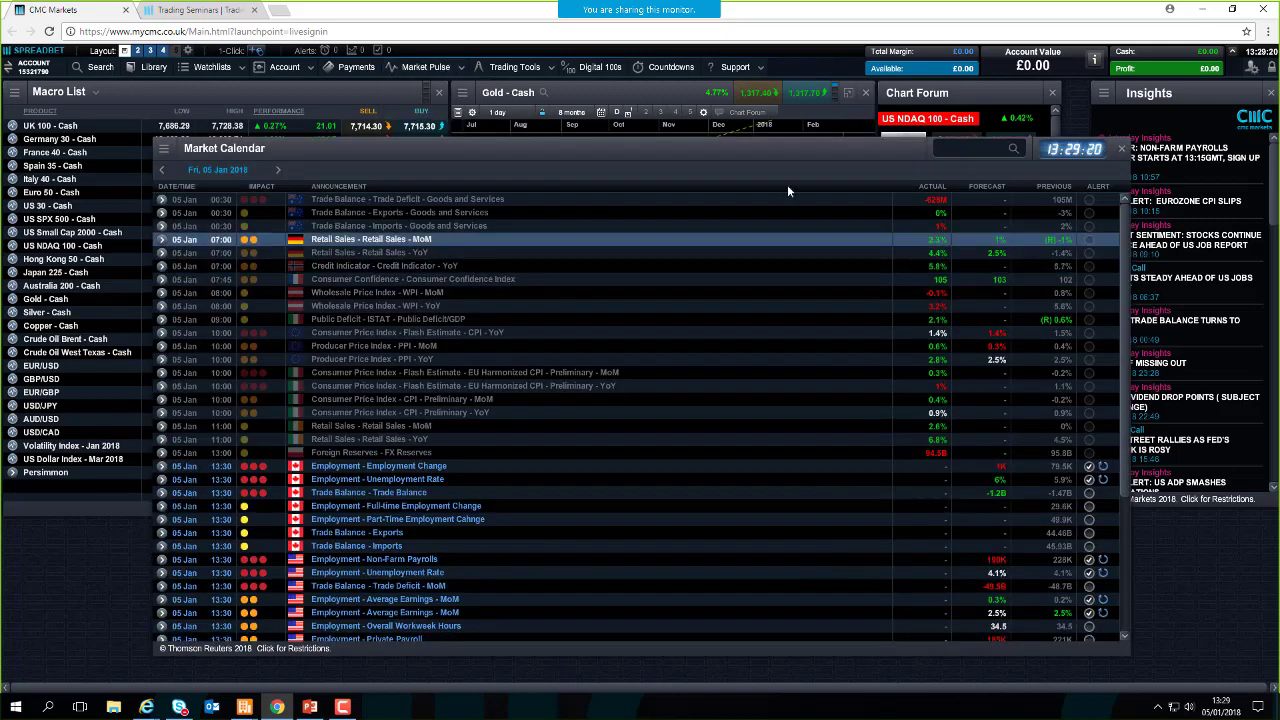
{"action": "left_click_drag", "start_coordinate": [776, 149], "coordinate": [692, 121]}
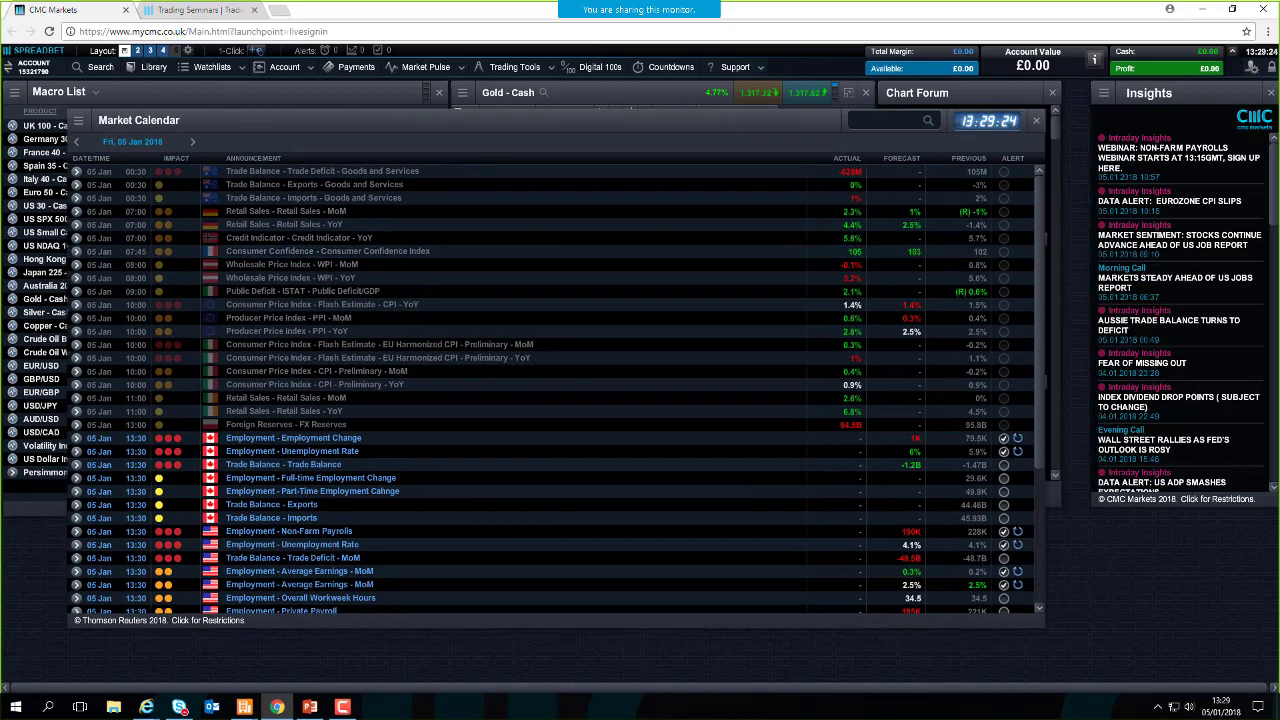
{"action": "left_click_drag", "start_coordinate": [1048, 590], "coordinate": [1166, 581]}
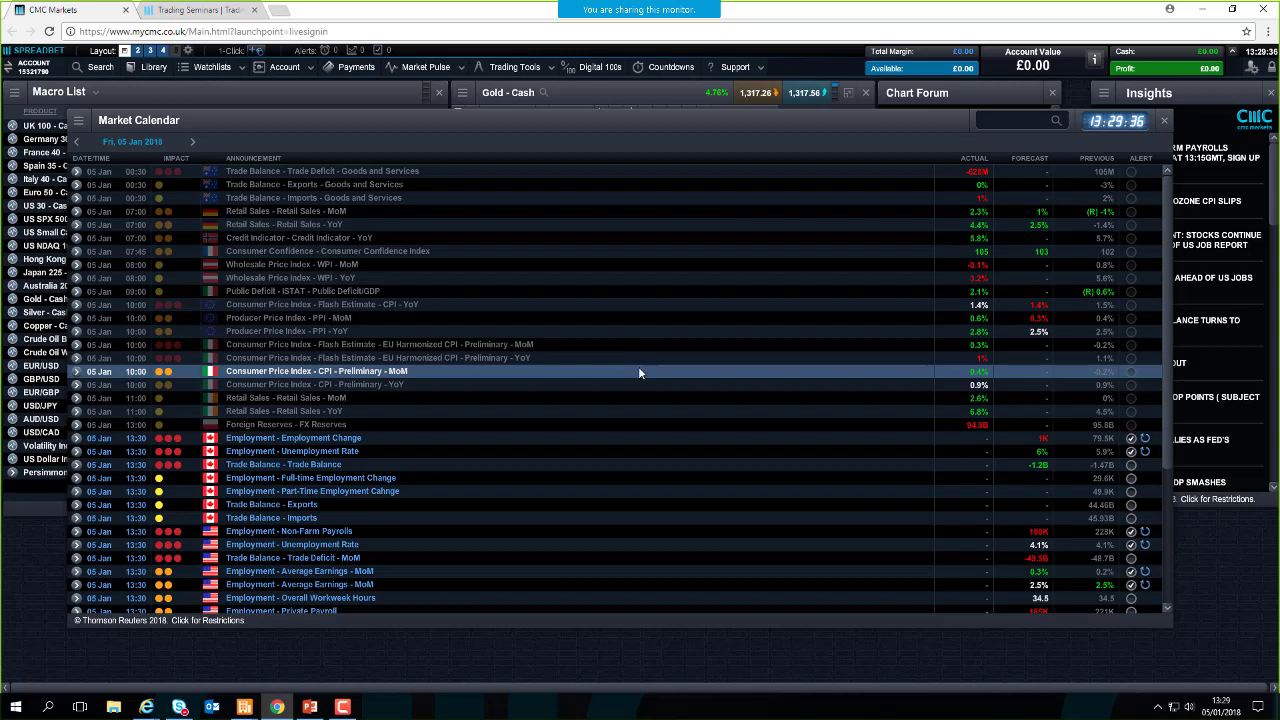
Dismiss the stacked Average Earnings, Employment Change, Non-Farm Payrolls and Unemployment Rate alert cards.
{"action": "scroll", "coordinate": [638, 366], "scroll_direction": "down", "scroll_amount": 3}
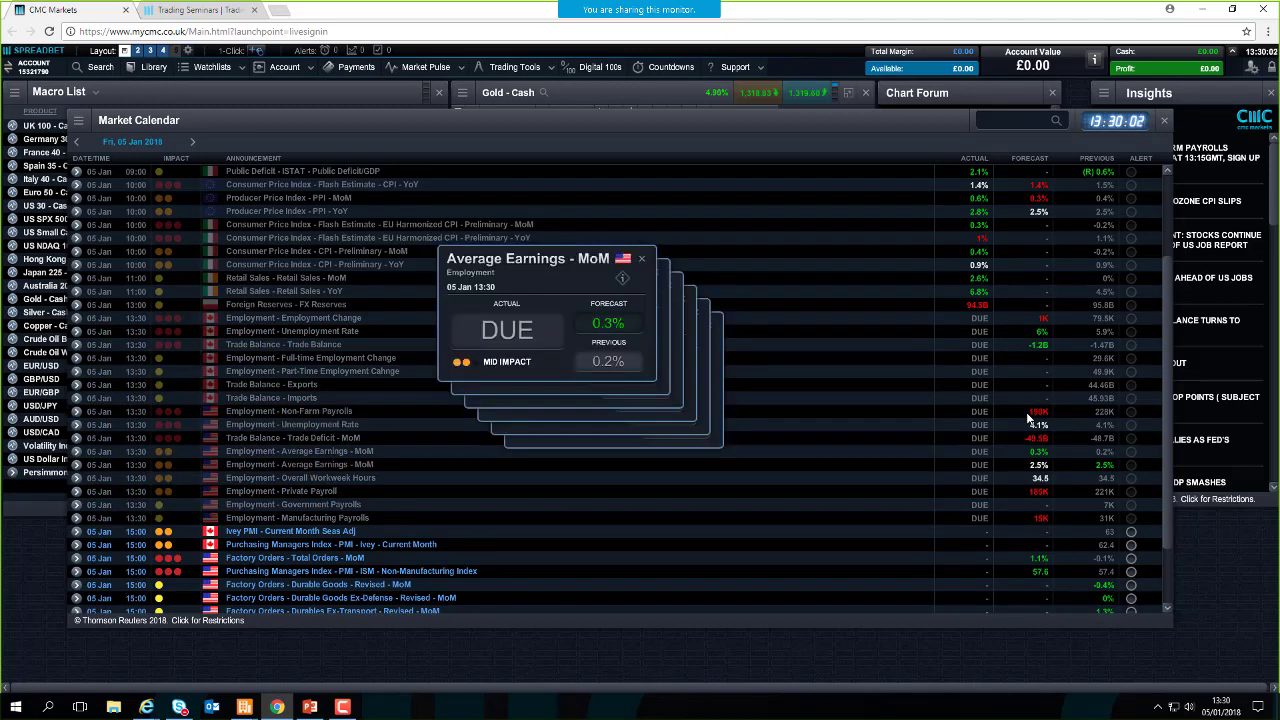
{"action": "left_click", "coordinate": [640, 259]}
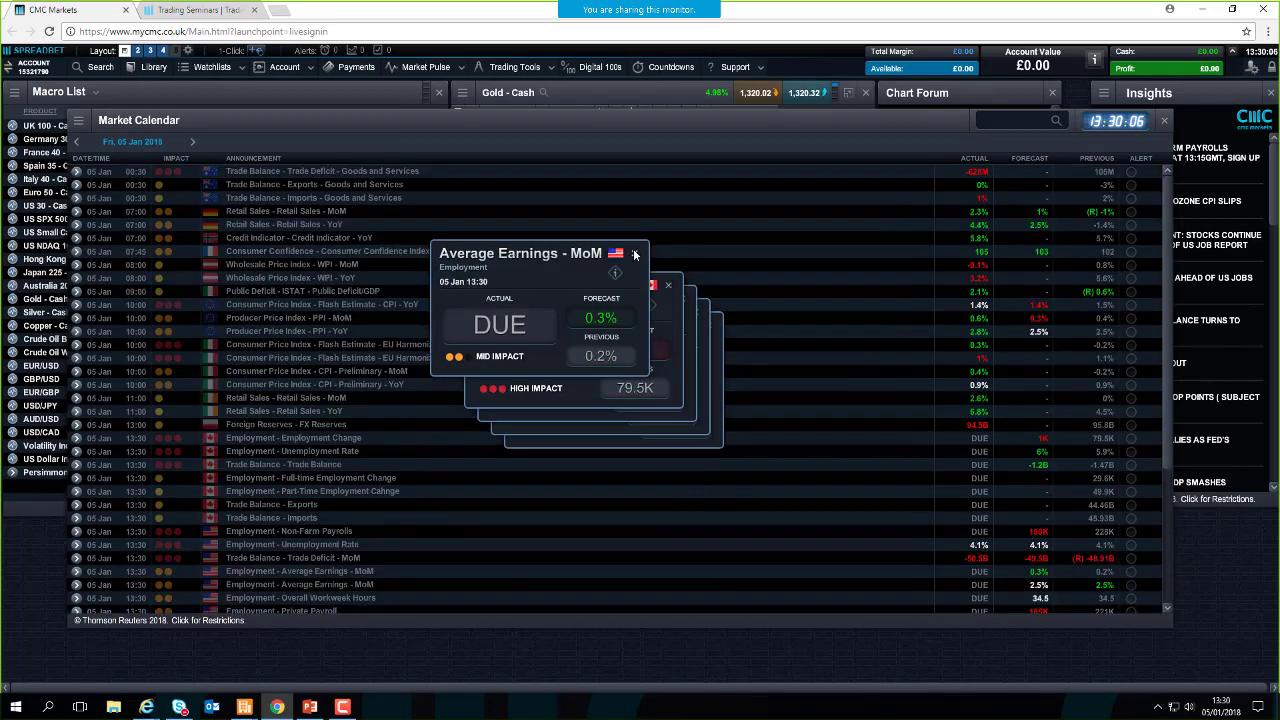
{"action": "left_click", "coordinate": [637, 257]}
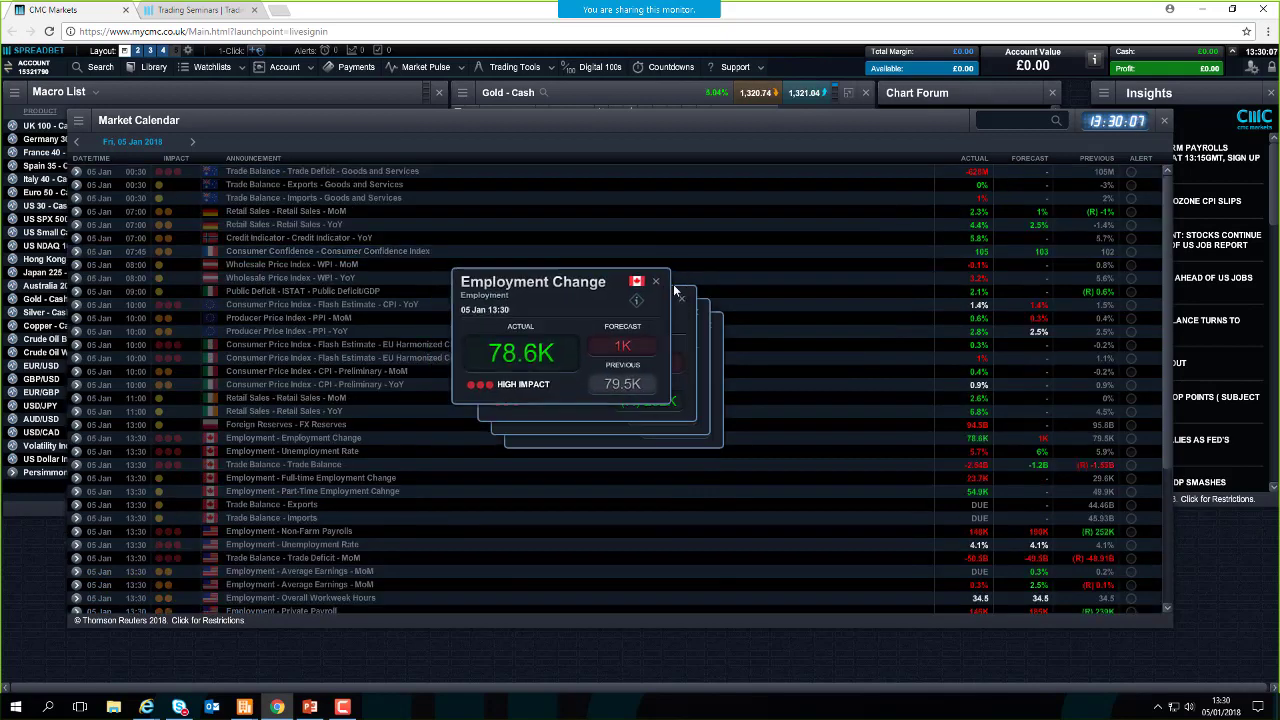
{"action": "left_click", "coordinate": [657, 282]}
{"action": "left_click", "coordinate": [683, 298]}
{"action": "left_click", "coordinate": [696, 312]}
{"action": "left_click", "coordinate": [707, 327]}
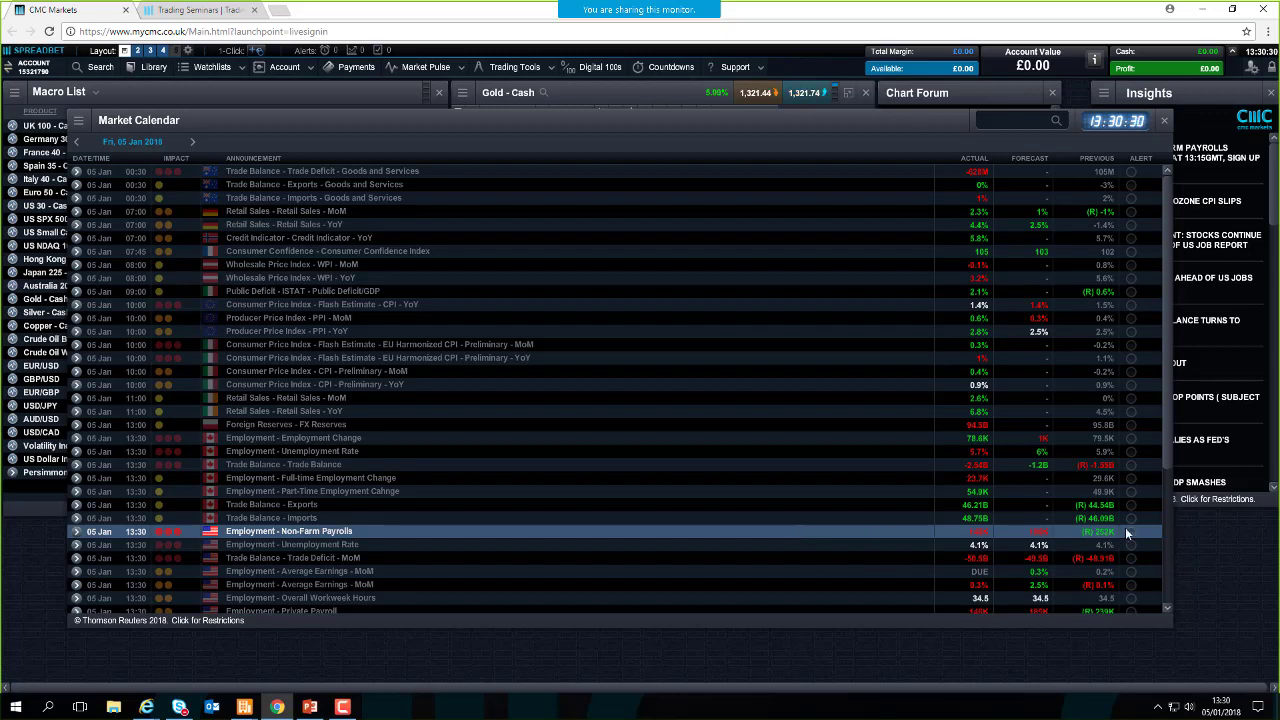
{"action": "mouse_move", "coordinate": [1108, 531]}
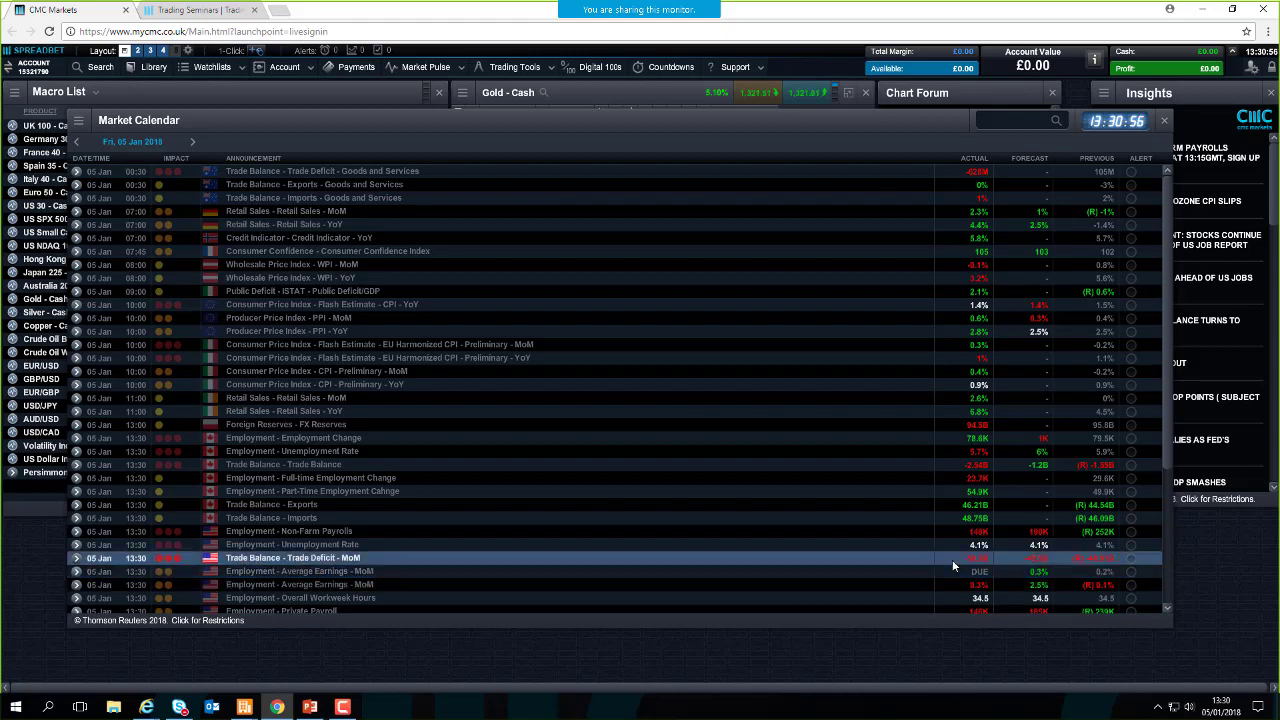
{"action": "mouse_move", "coordinate": [1107, 592]}
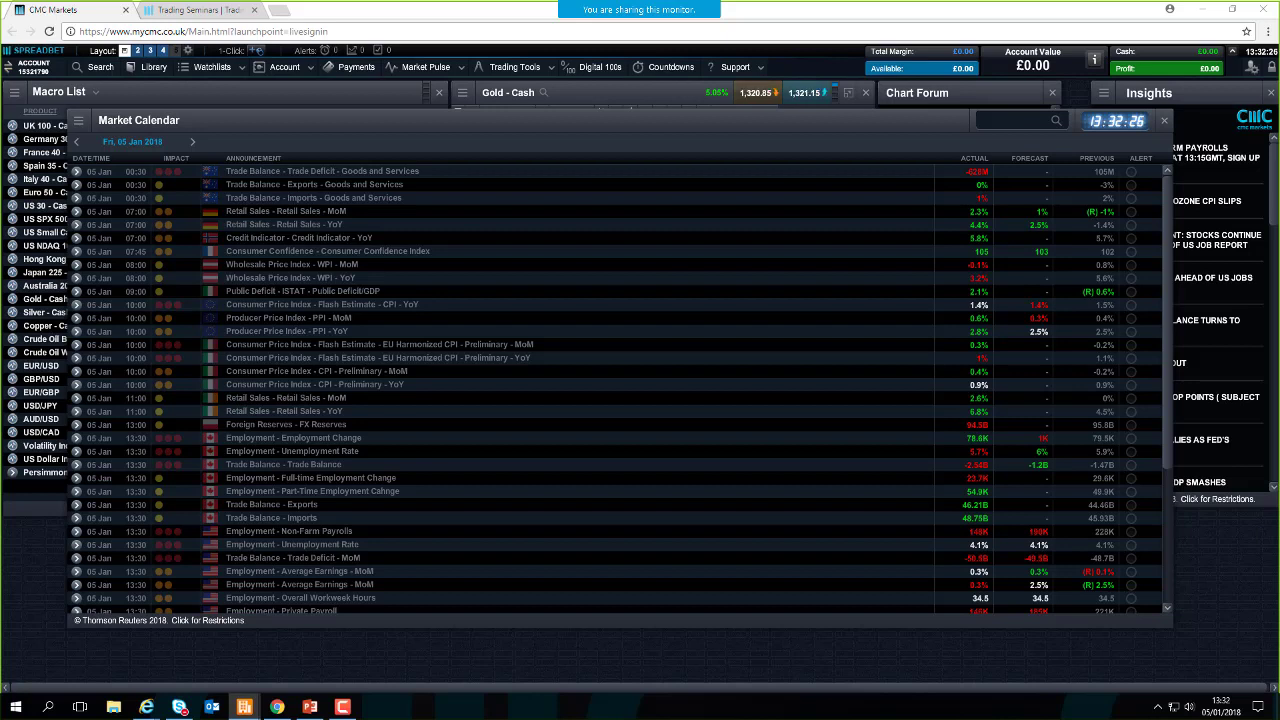
Close the calendar and open a maximised US Dollar Index chart from the Macro List.
{"action": "left_click", "coordinate": [1165, 121]}
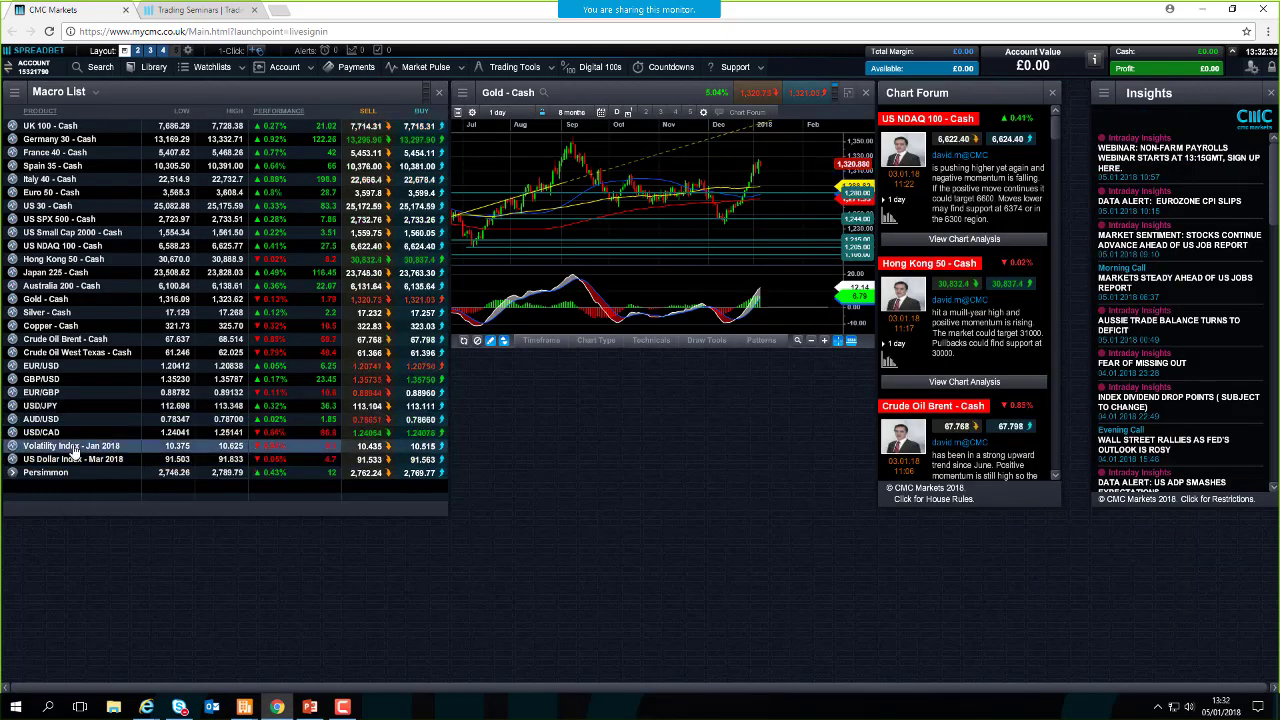
{"action": "right_click", "coordinate": [15, 458]}
{"action": "left_click", "coordinate": [85, 472]}
{"action": "right_click", "coordinate": [12, 472]}
{"action": "left_click", "coordinate": [590, 486]}
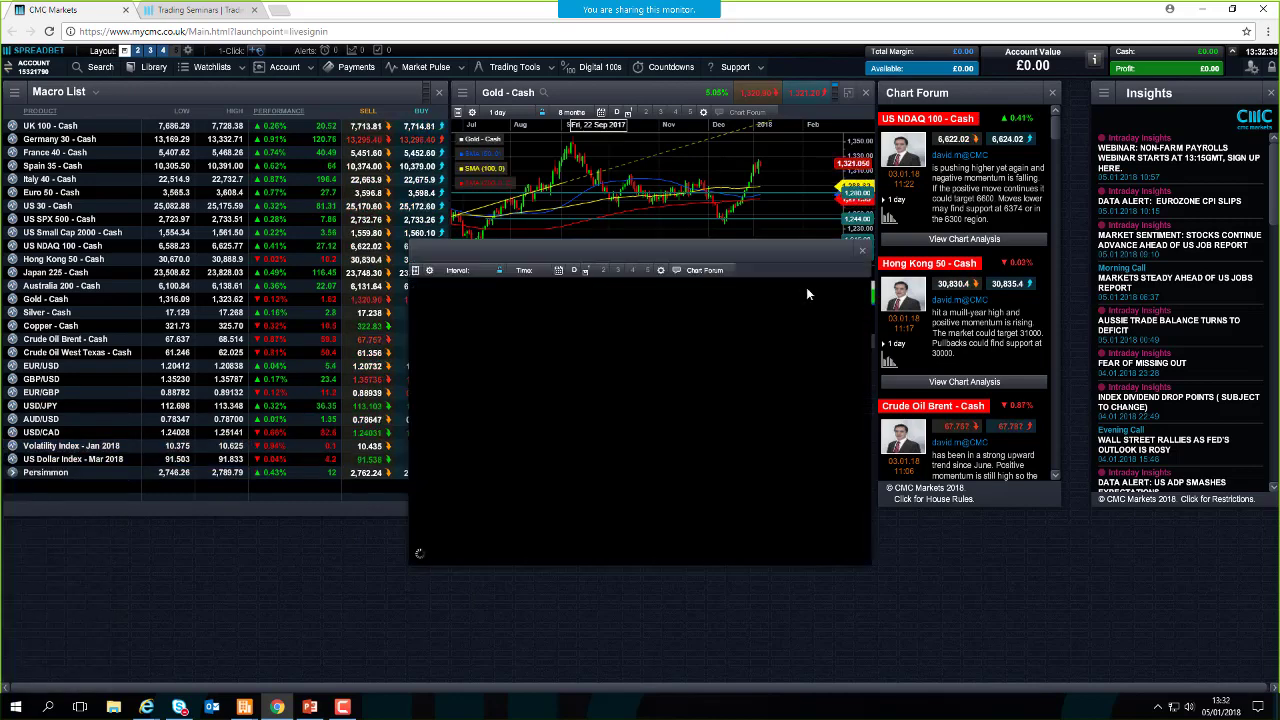
{"action": "left_click", "coordinate": [847, 252]}
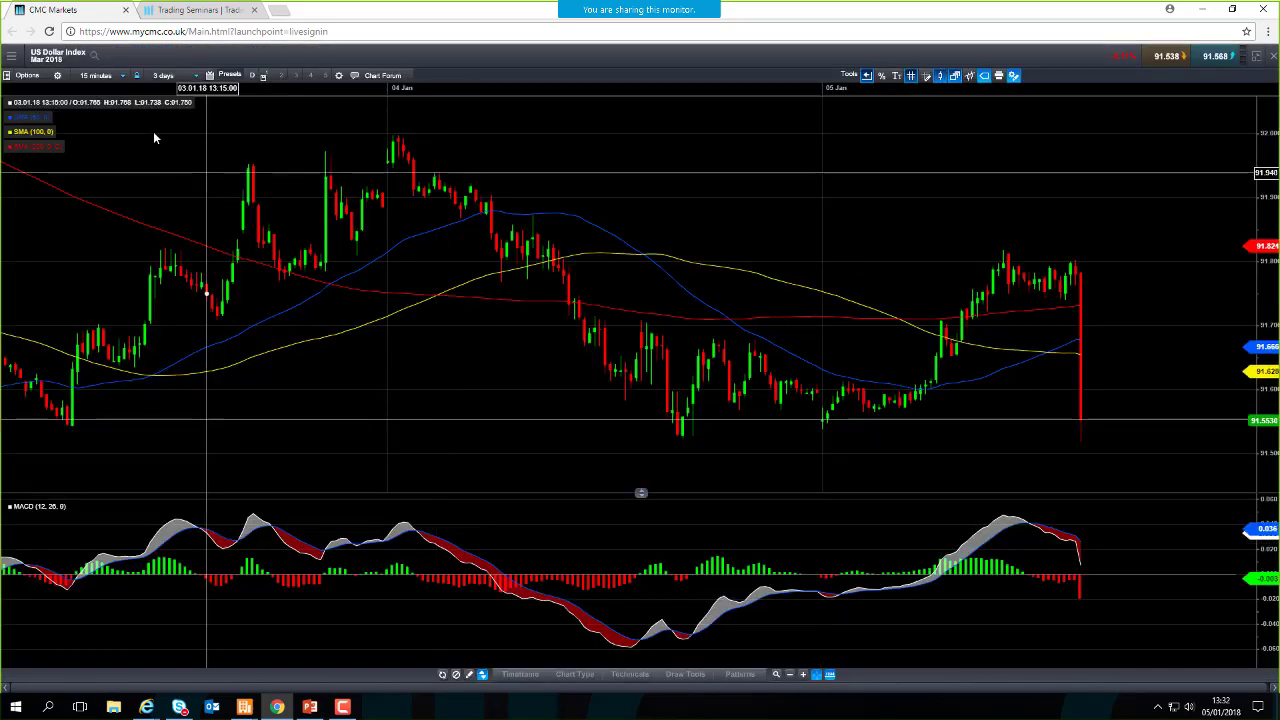
Switch the US Dollar Index chart to 5-minute candles and restore the multi-panel layout.
{"action": "left_click", "coordinate": [92, 77]}
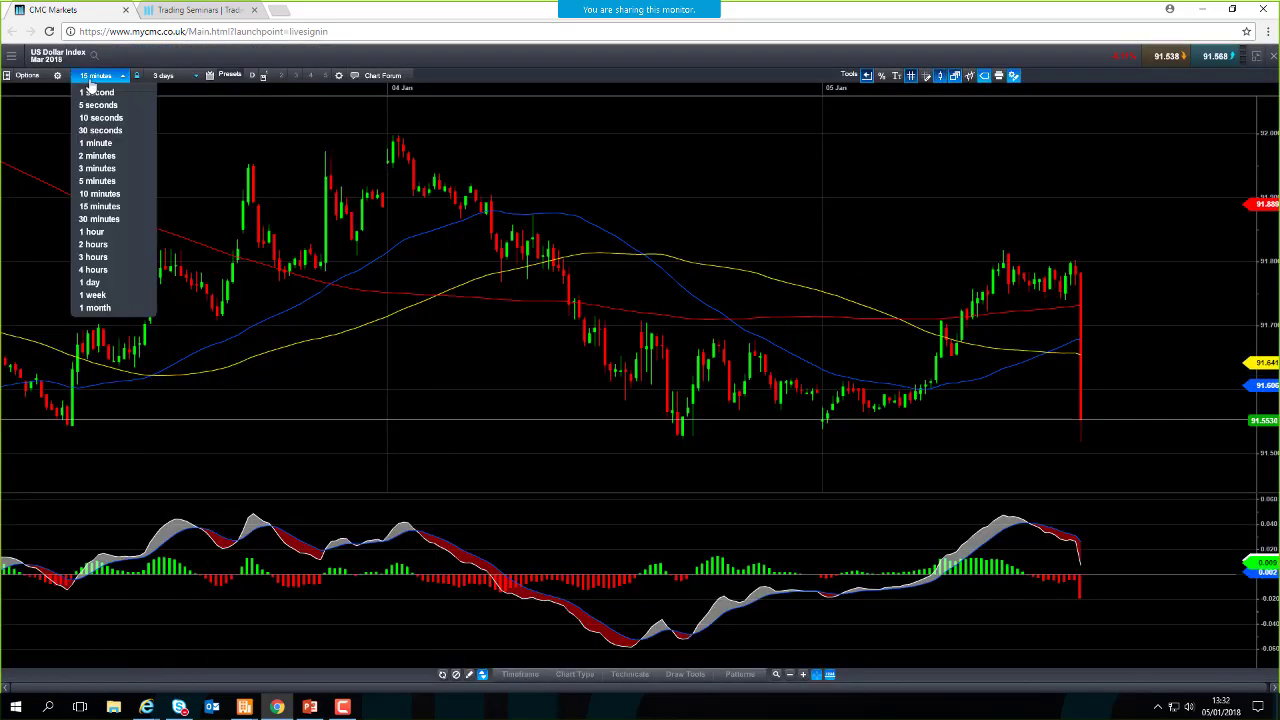
{"action": "left_click", "coordinate": [108, 185]}
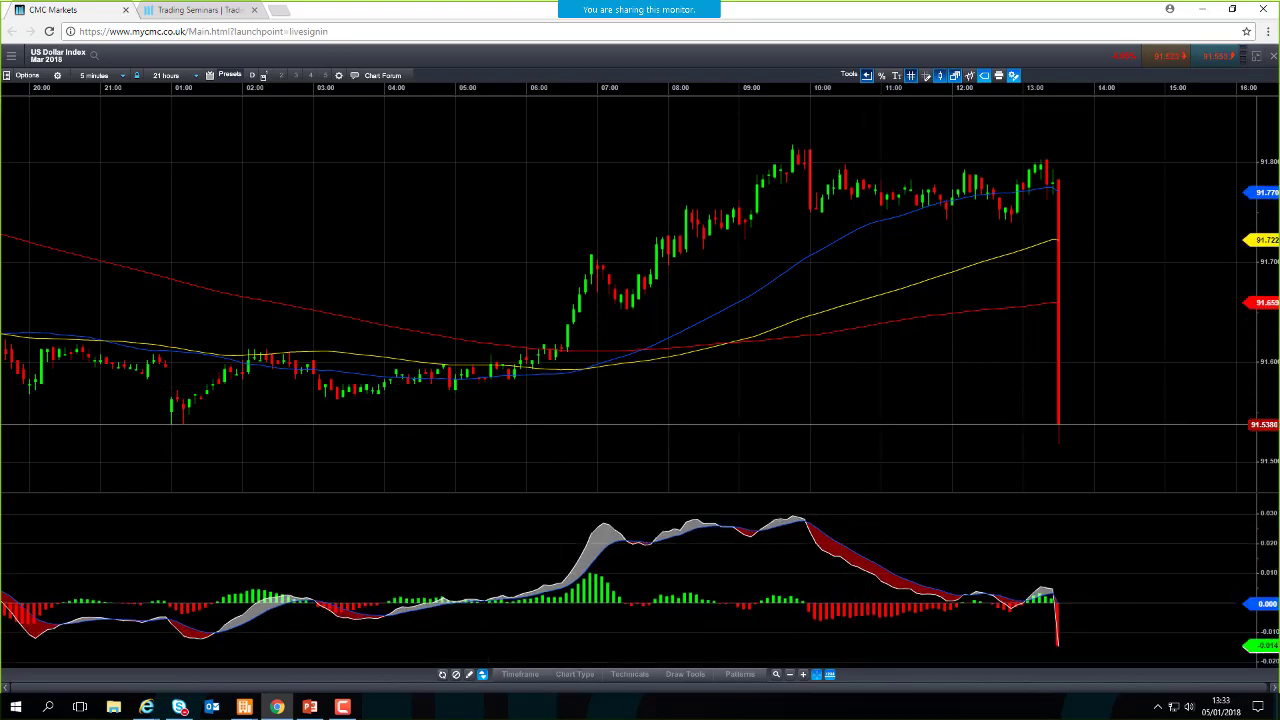
{"action": "left_click", "coordinate": [1256, 56]}
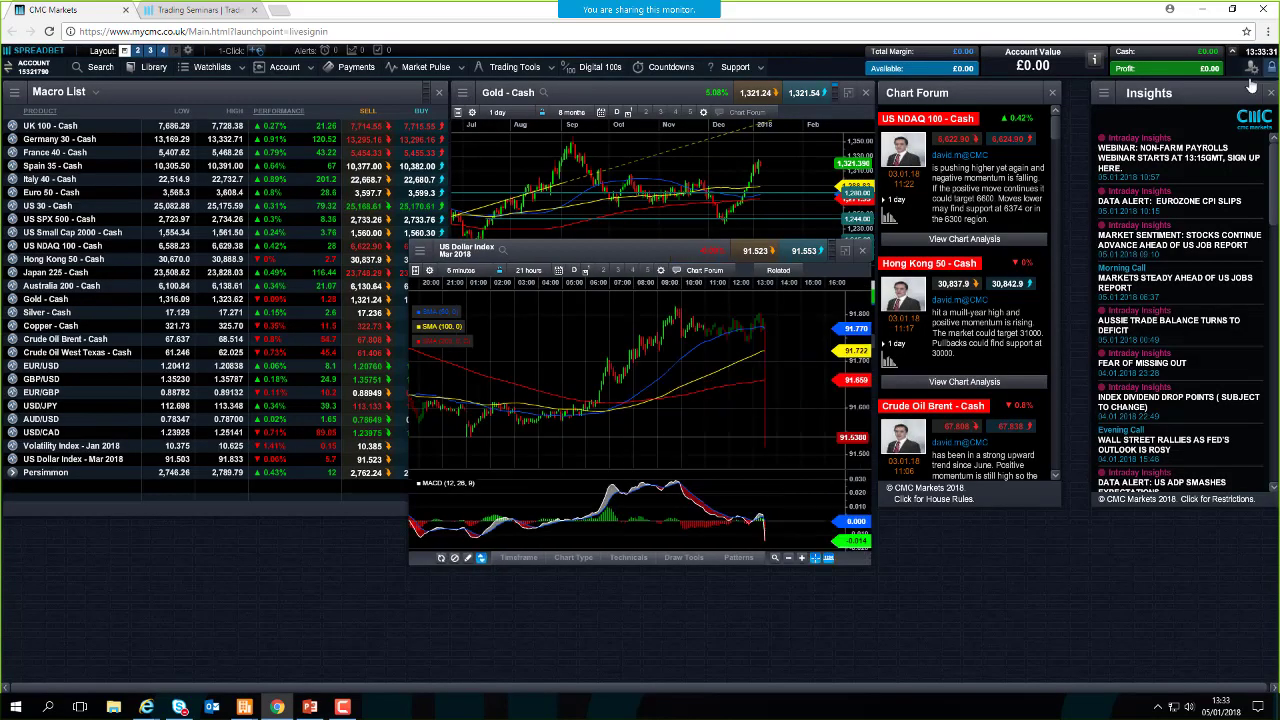
Replace the US Dollar Index chart with a maximised EUR/USD chart from the Macro List.
{"action": "left_click", "coordinate": [862, 250]}
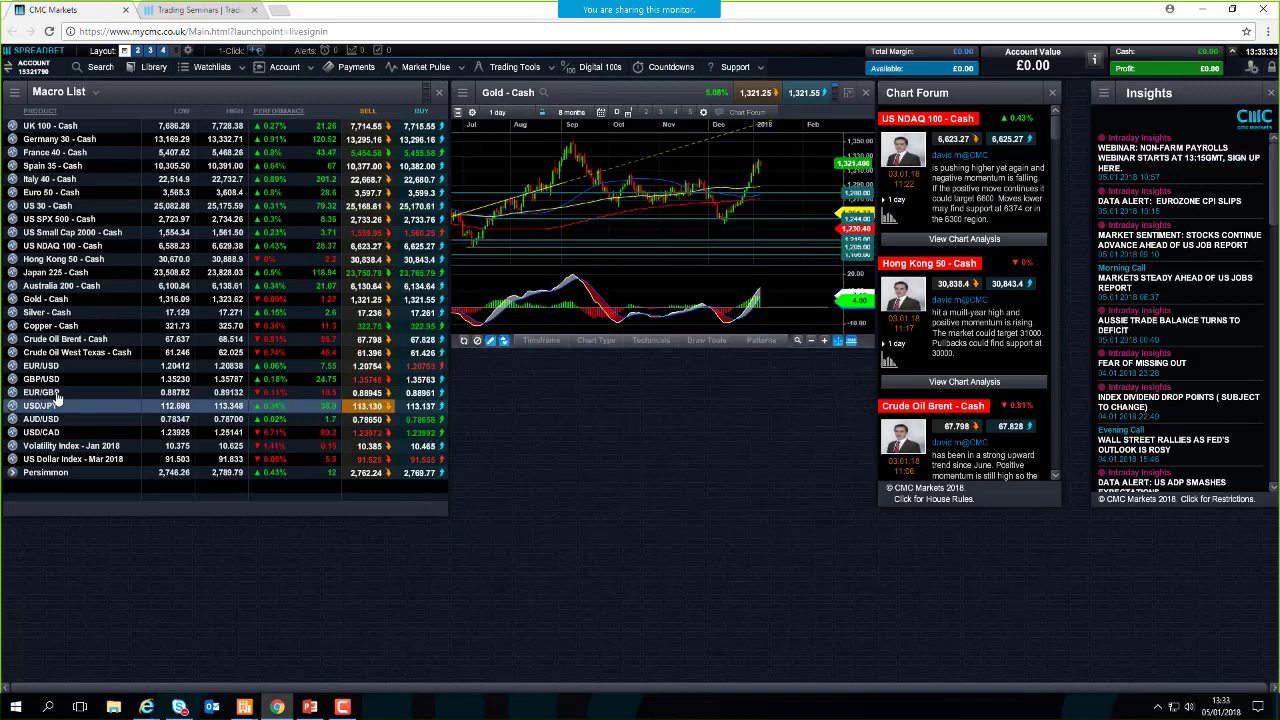
{"action": "right_click", "coordinate": [9, 379]}
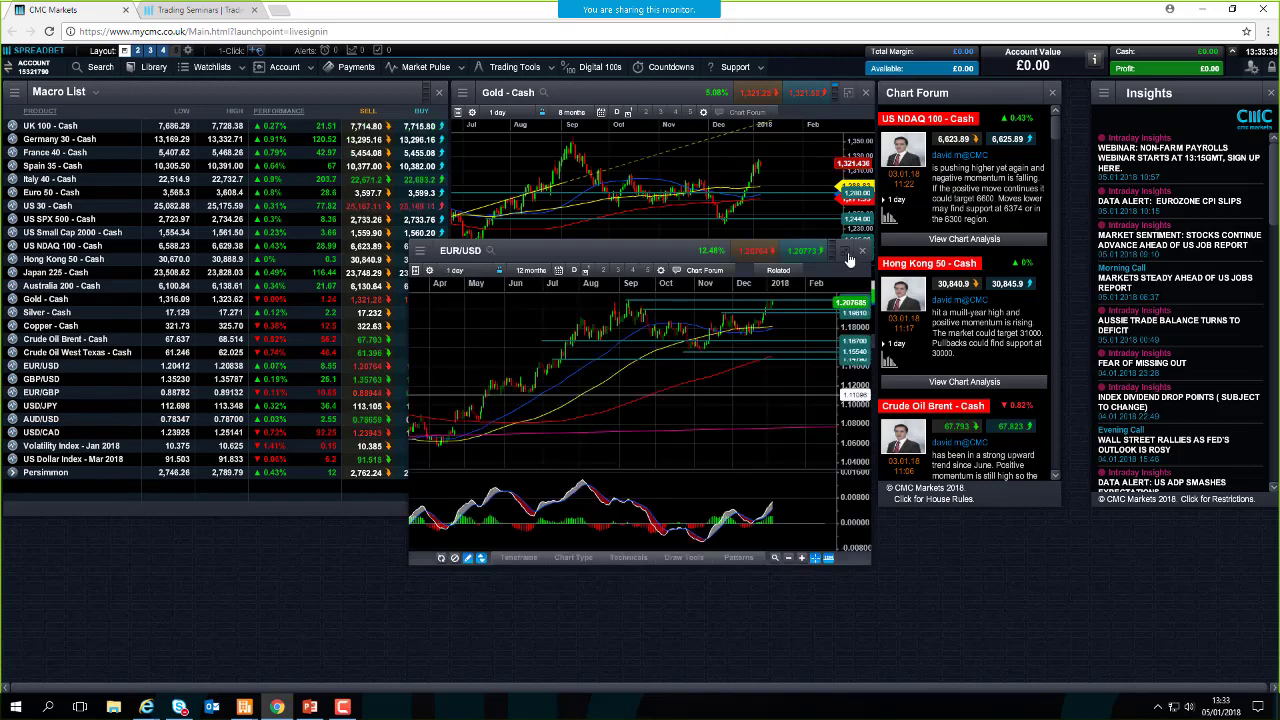
{"action": "left_click", "coordinate": [847, 254]}
Step the EUR/USD chart timeframe through 1 hour and 1 day to 1 week.
{"action": "left_click", "coordinate": [112, 82]}
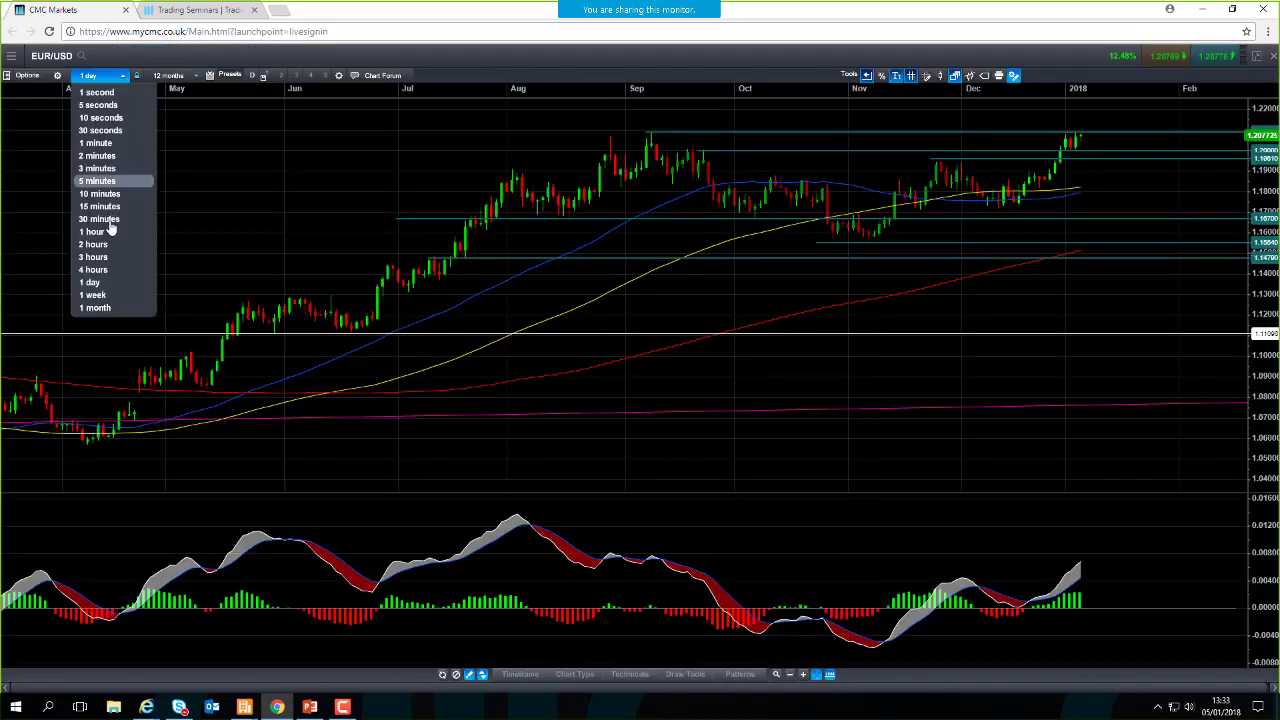
{"action": "left_click", "coordinate": [108, 239]}
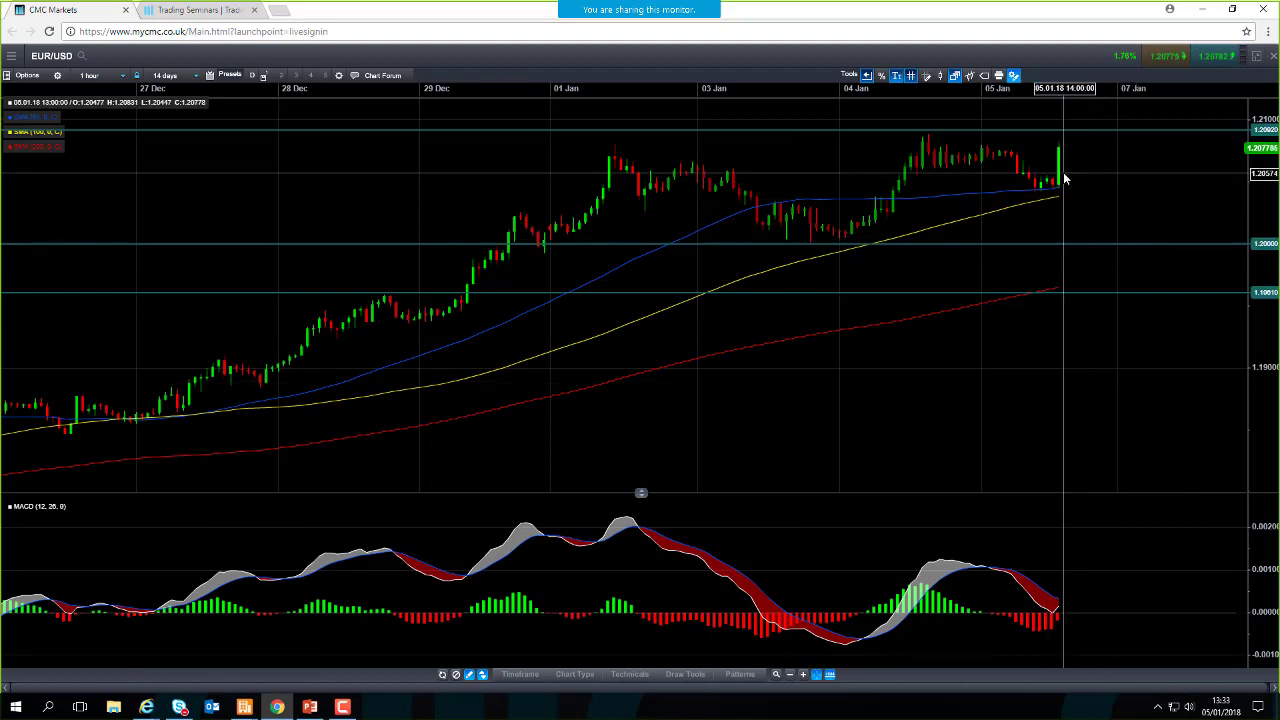
{"action": "left_click", "coordinate": [94, 77]}
{"action": "left_click", "coordinate": [124, 291]}
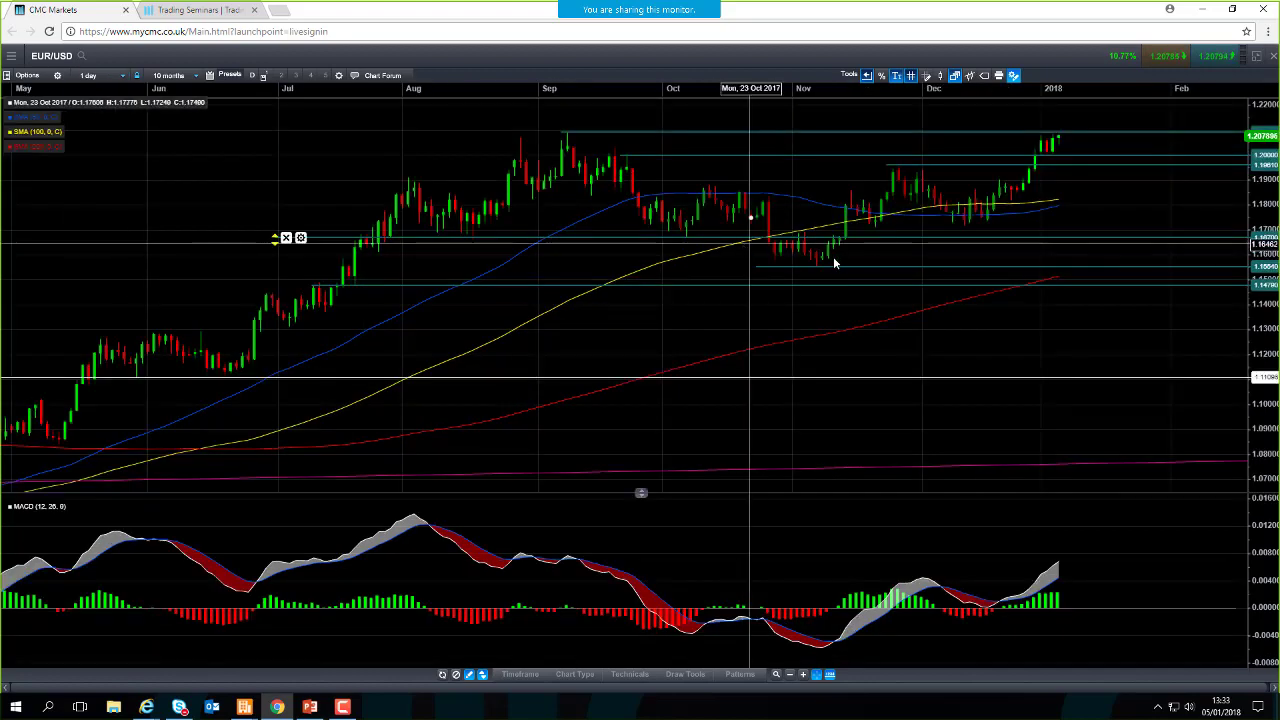
{"action": "scroll", "coordinate": [834, 256], "scroll_direction": "up", "scroll_amount": 3}
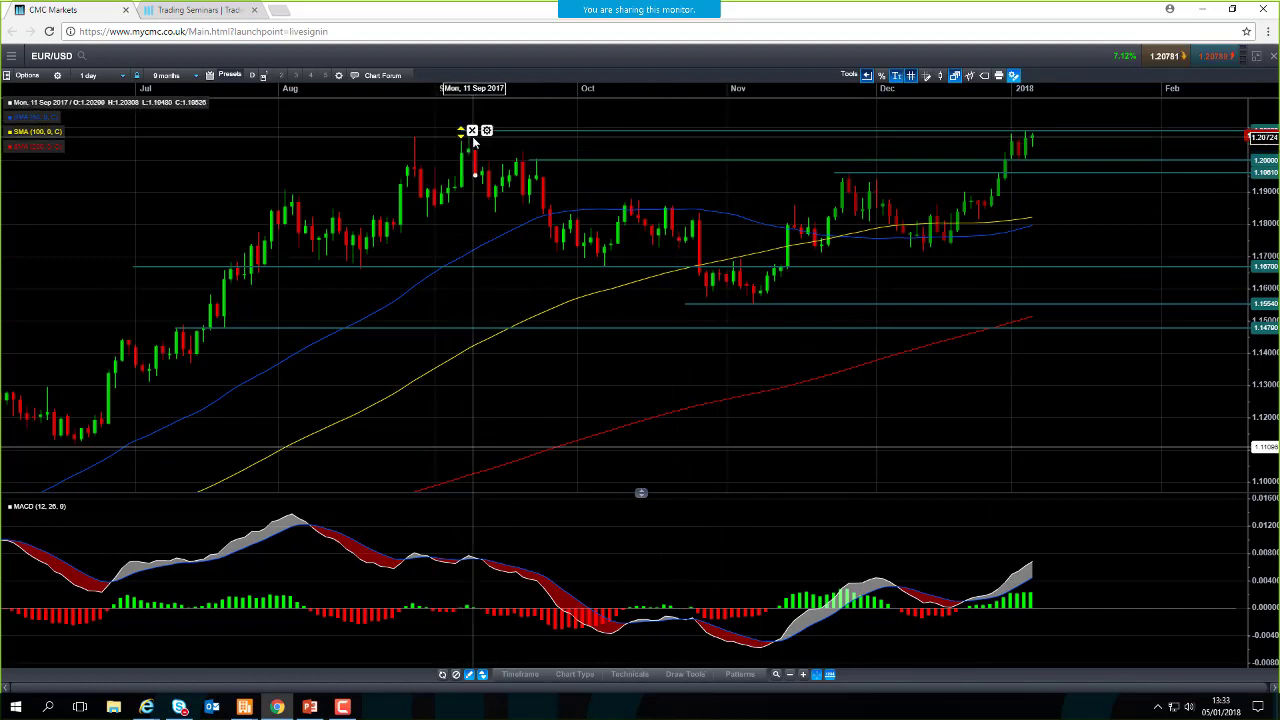
{"action": "left_click", "coordinate": [100, 75]}
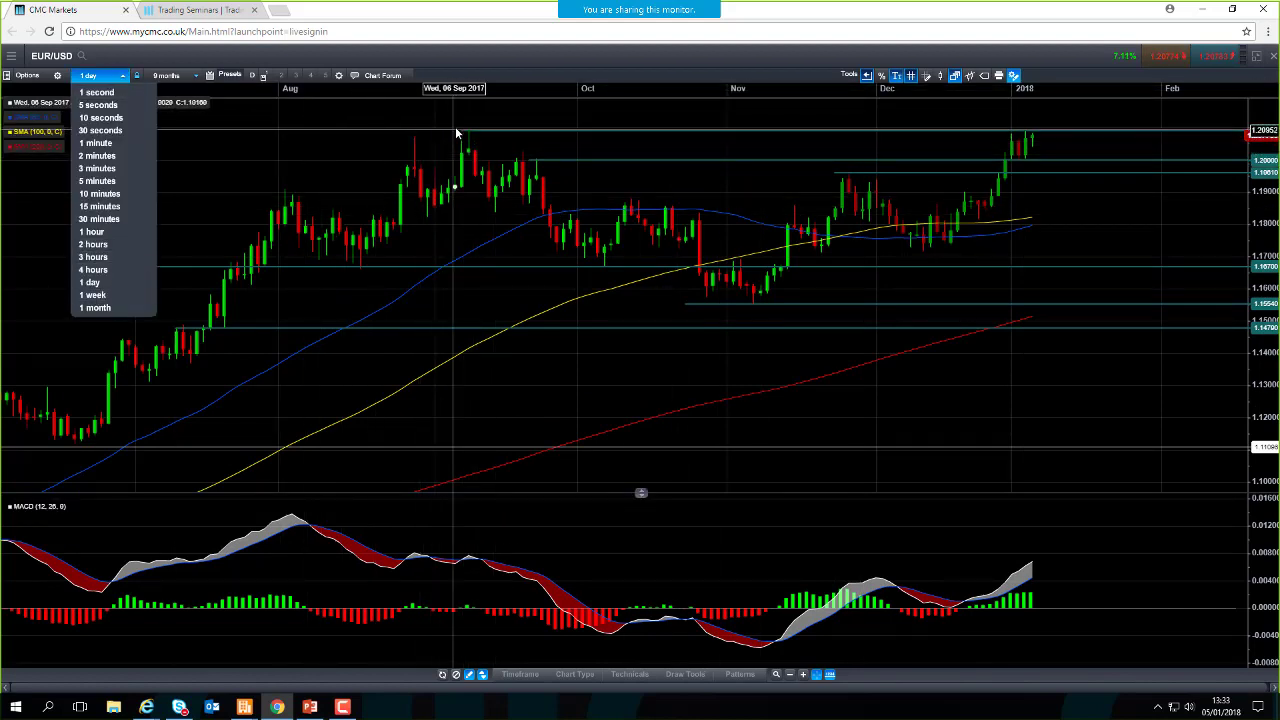
{"action": "scroll", "coordinate": [600, 152], "scroll_direction": "up", "scroll_amount": 2}
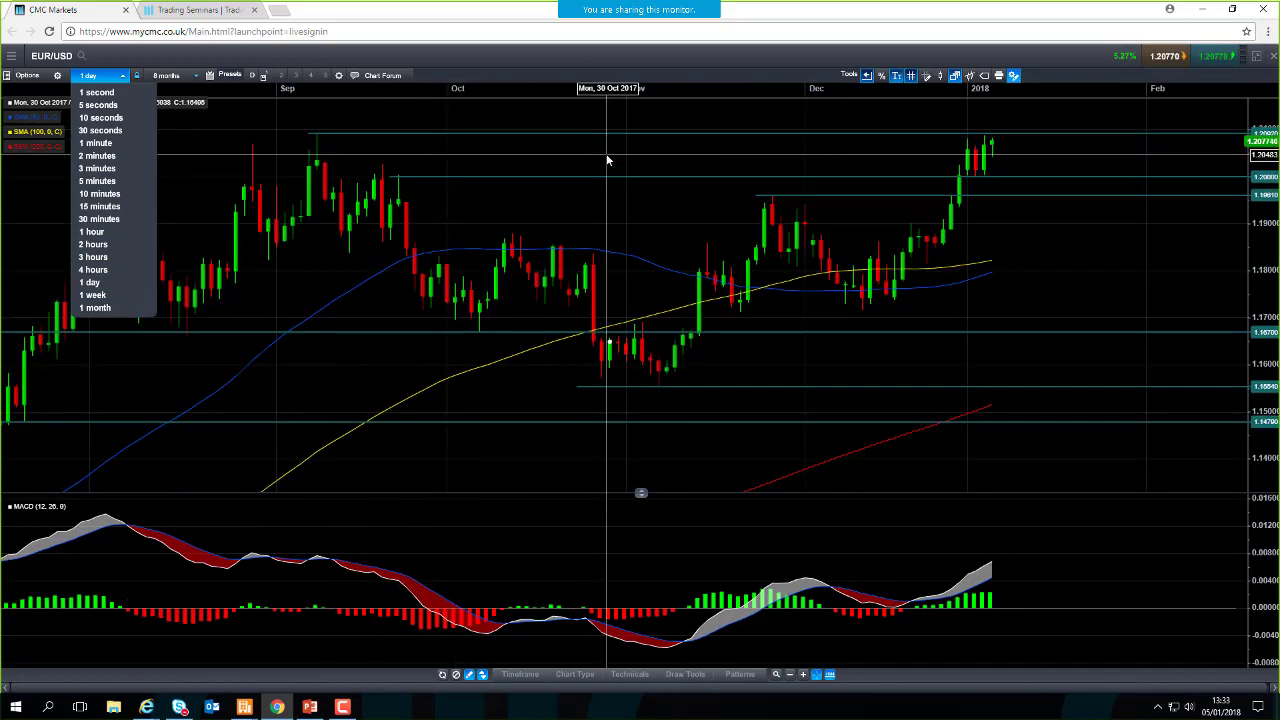
{"action": "left_click", "coordinate": [95, 295]}
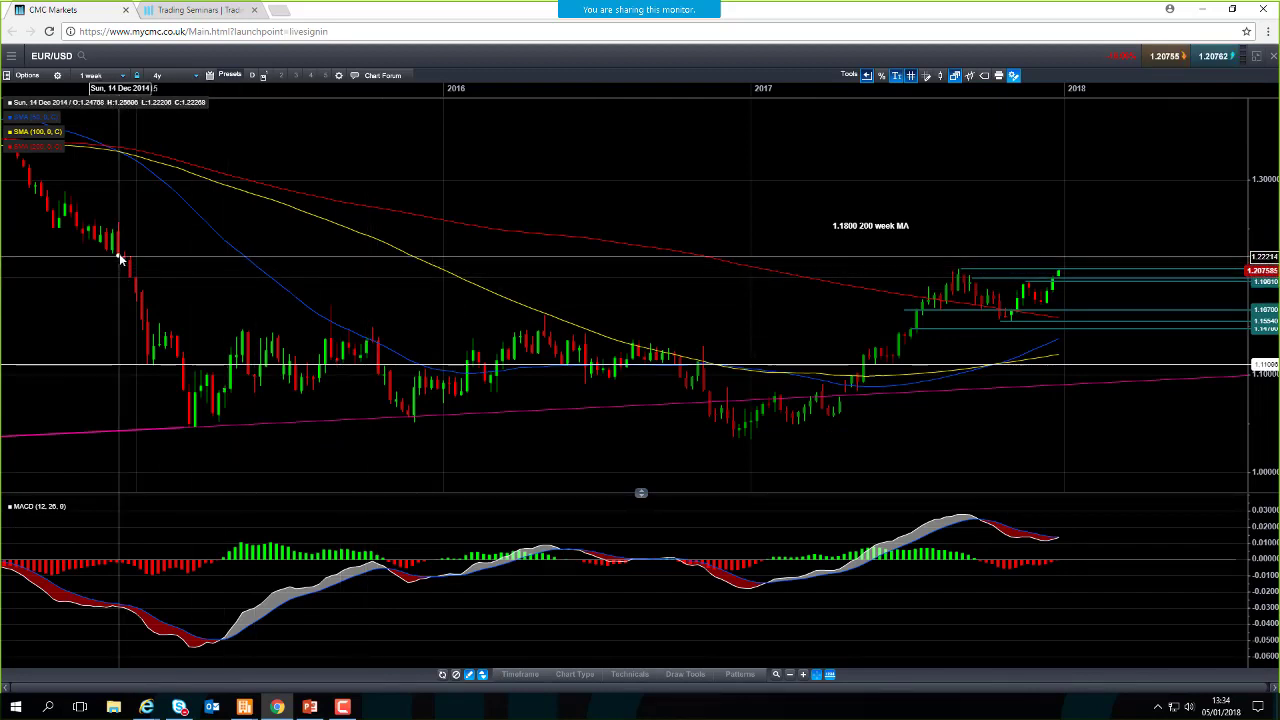
Change the EUR/USD timeframe from 1 week to 1 day, spanning about 11 months.
{"action": "mouse_move", "coordinate": [118, 258]}
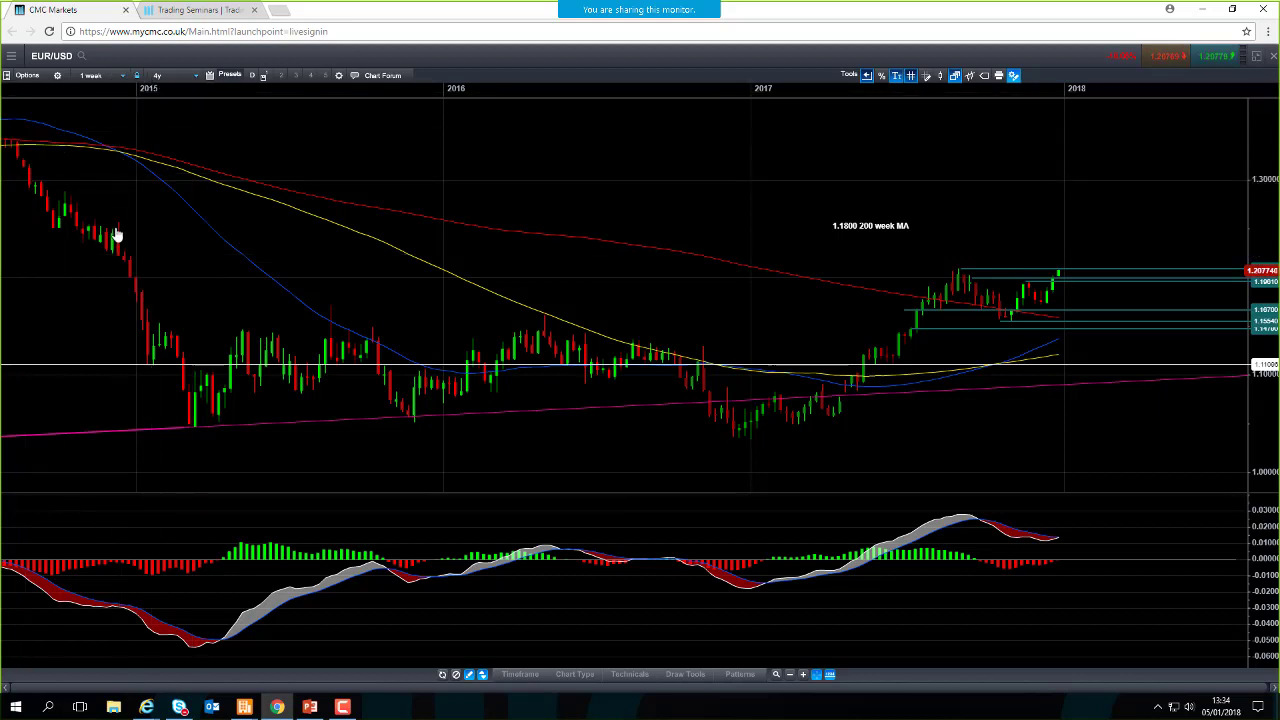
{"action": "left_click", "coordinate": [97, 75]}
{"action": "left_click", "coordinate": [110, 287]}
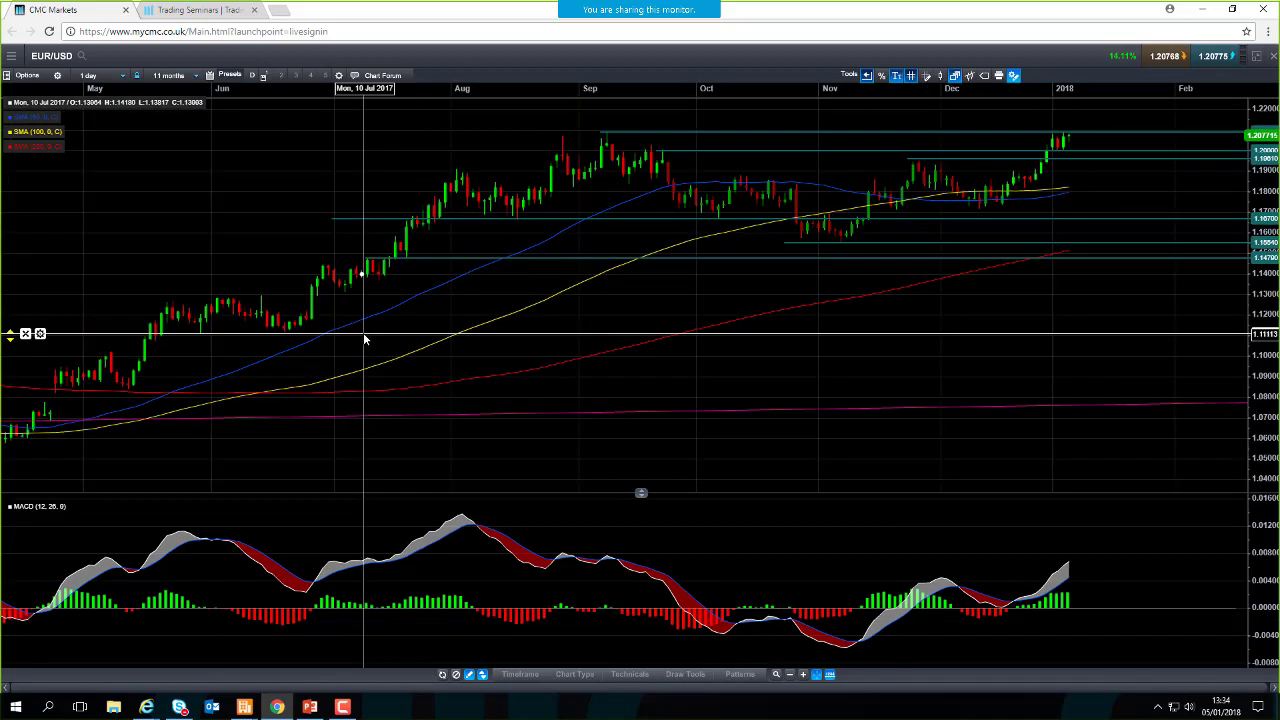
Zoom the EUR/USD daily chart to show about the last 9 months.
{"action": "scroll", "coordinate": [461, 313], "scroll_direction": "down", "scroll_amount": 5}
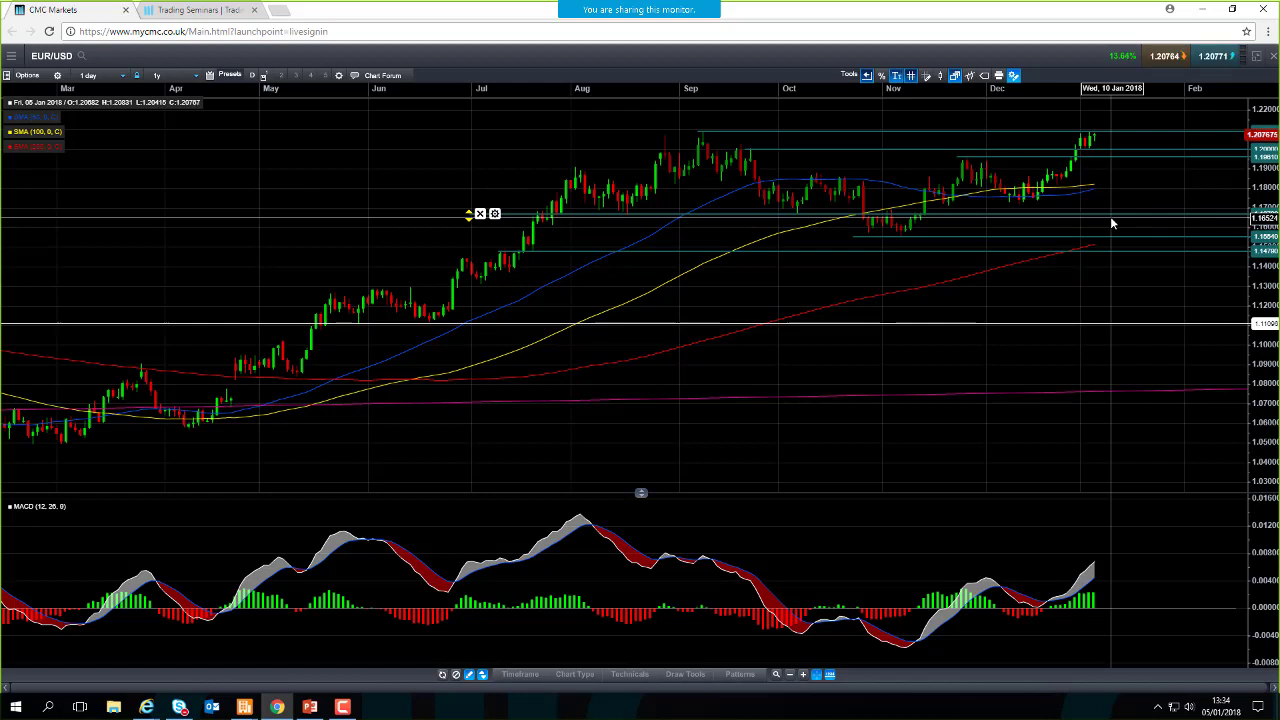
{"action": "scroll", "coordinate": [1113, 224], "scroll_direction": "up", "scroll_amount": 4}
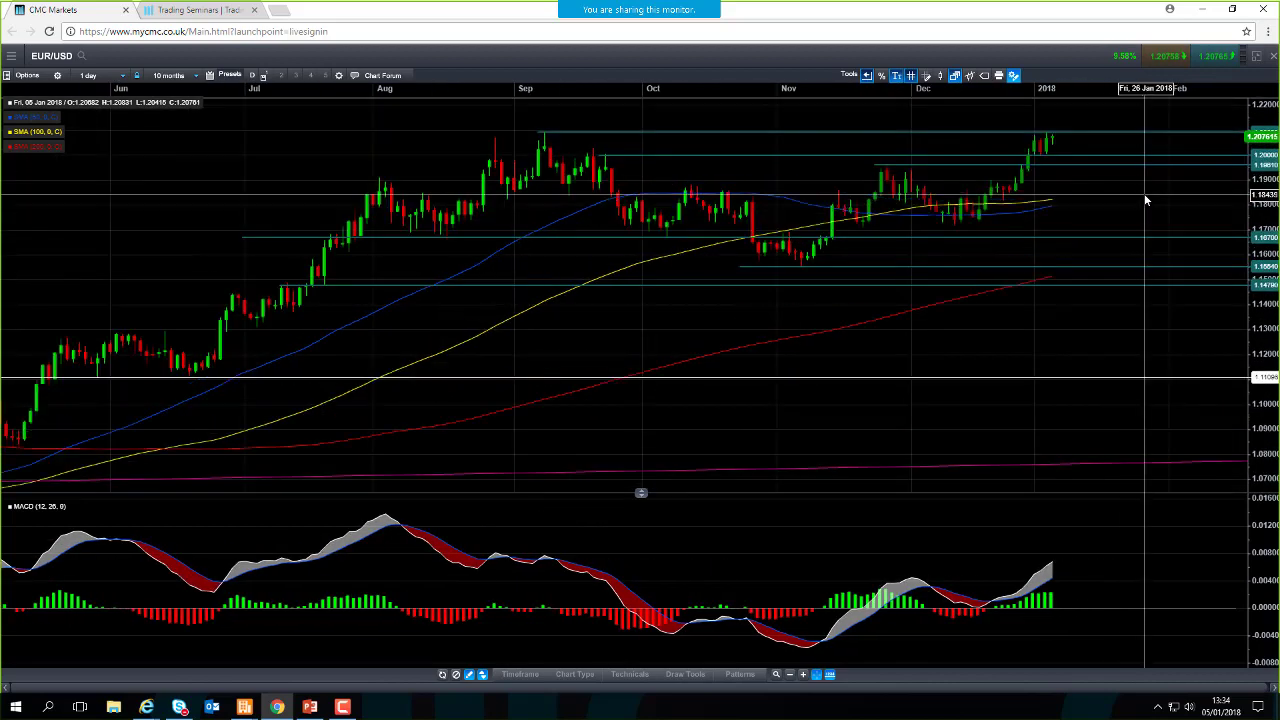
{"action": "scroll", "coordinate": [1113, 201], "scroll_direction": "up", "scroll_amount": 1}
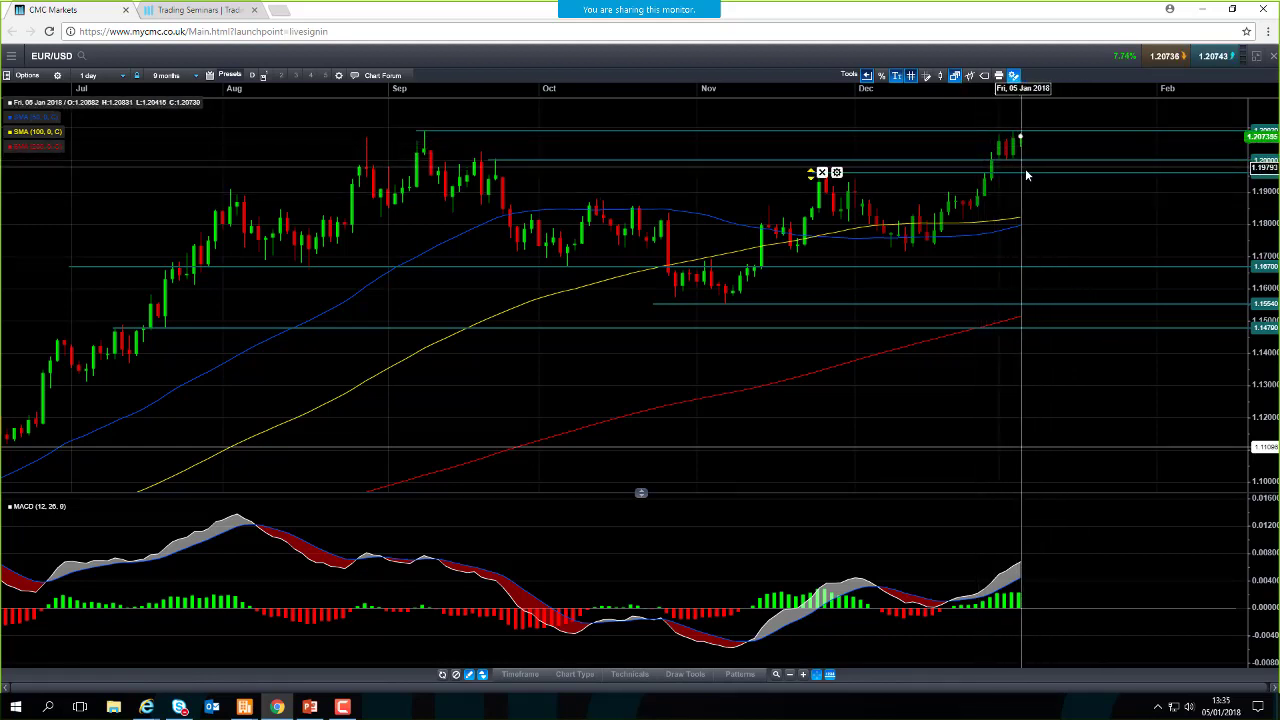
Drag one horizontal price line on the EUR/USD chart up to a higher level.
{"action": "mouse_move", "coordinate": [1017, 169]}
{"action": "left_mouse_down"}
{"action": "mouse_move", "coordinate": [1029, 159]}
{"action": "mouse_move", "coordinate": [1010, 148]}
{"action": "left_mouse_up"}
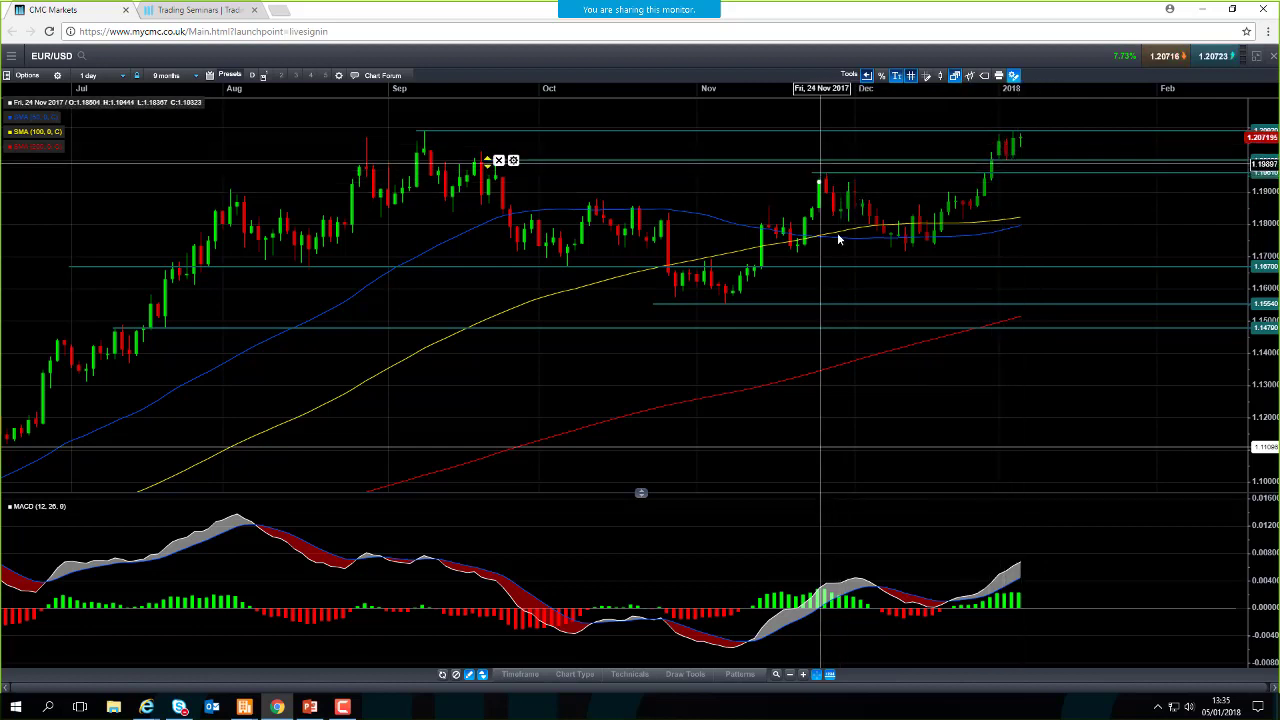
{"action": "mouse_move", "coordinate": [842, 252]}
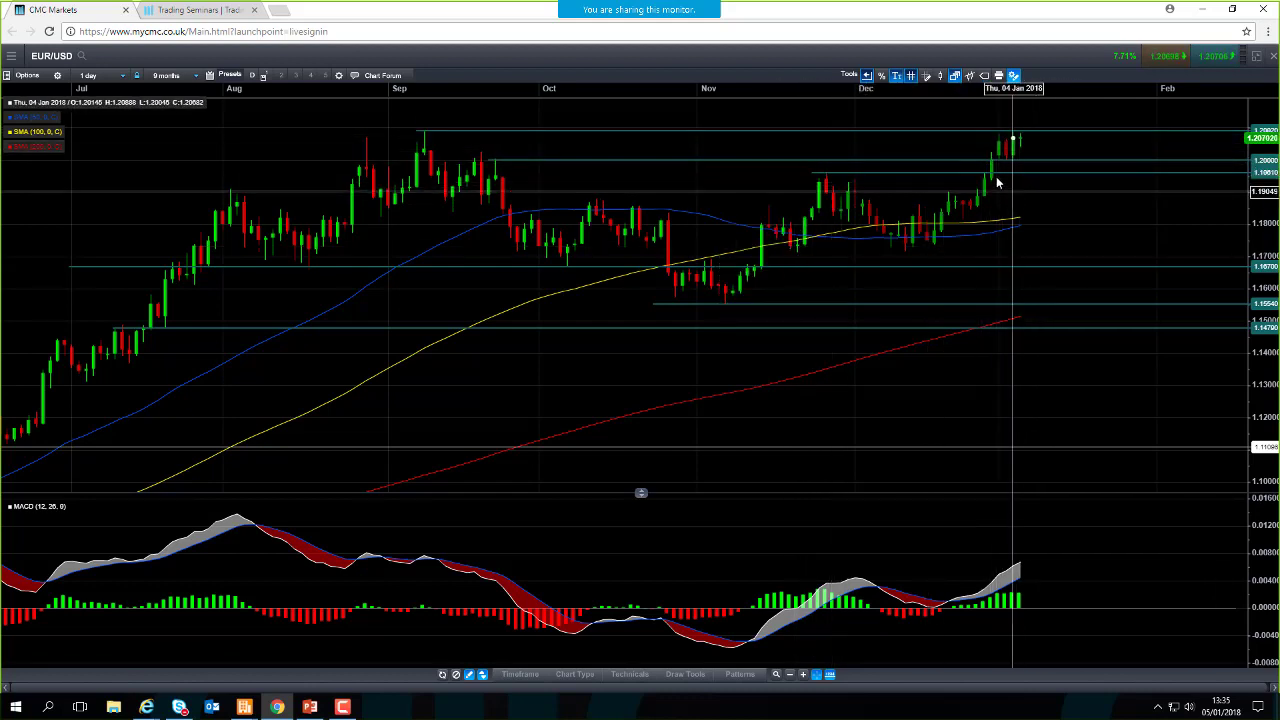
{"action": "left_click", "coordinate": [108, 82]}
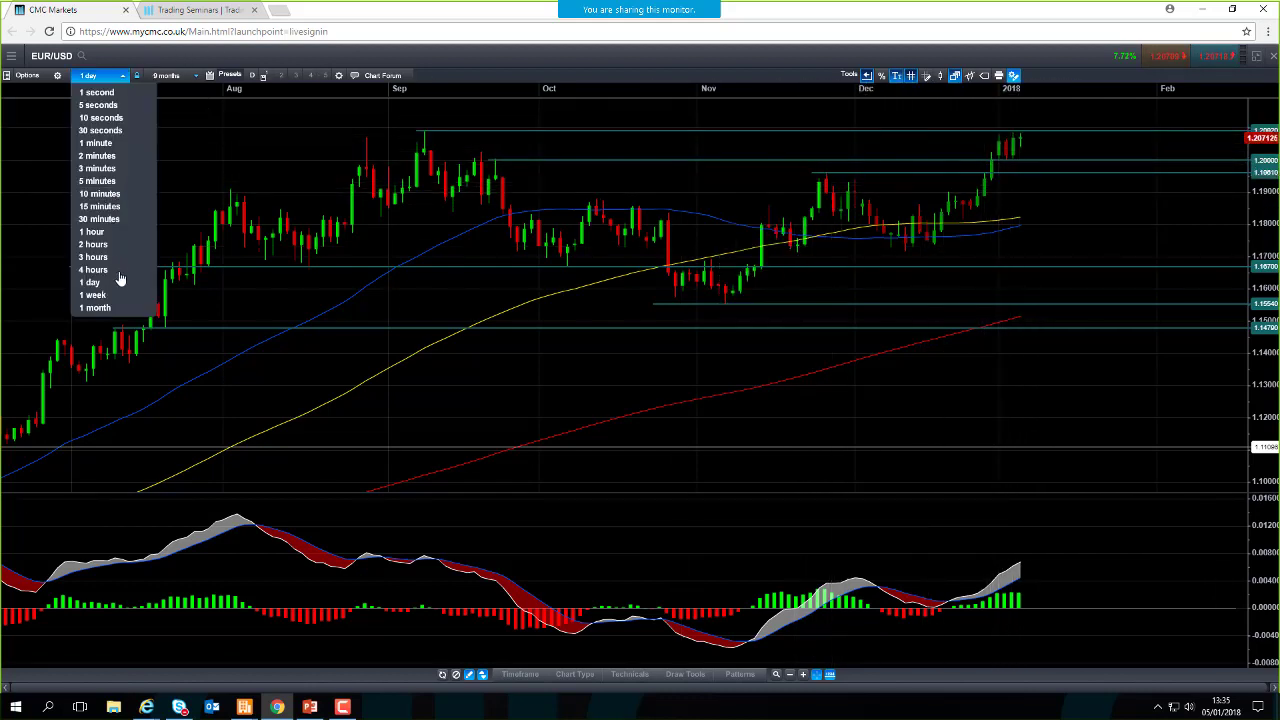
Put EUR/USD on weekly candles, widen the range, and return to the Macro List/Gold workspace.
{"action": "left_click", "coordinate": [100, 290]}
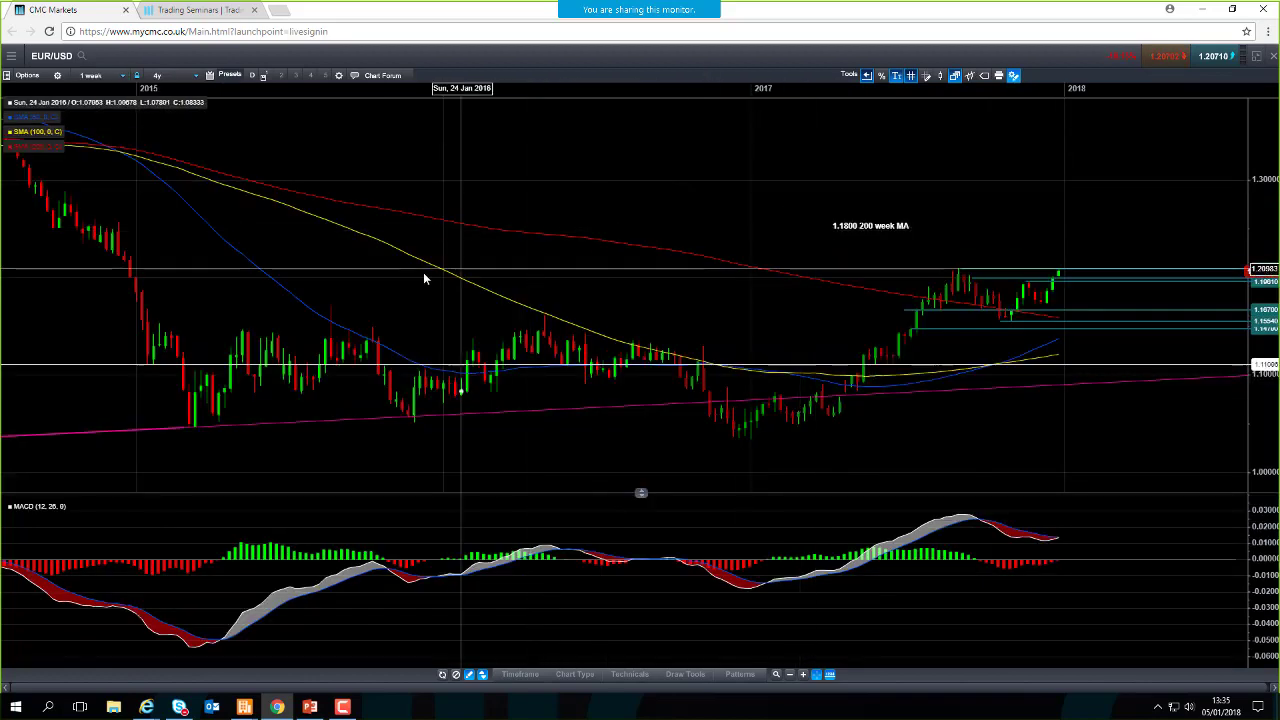
{"action": "scroll", "coordinate": [83, 293], "scroll_direction": "down", "scroll_amount": 2}
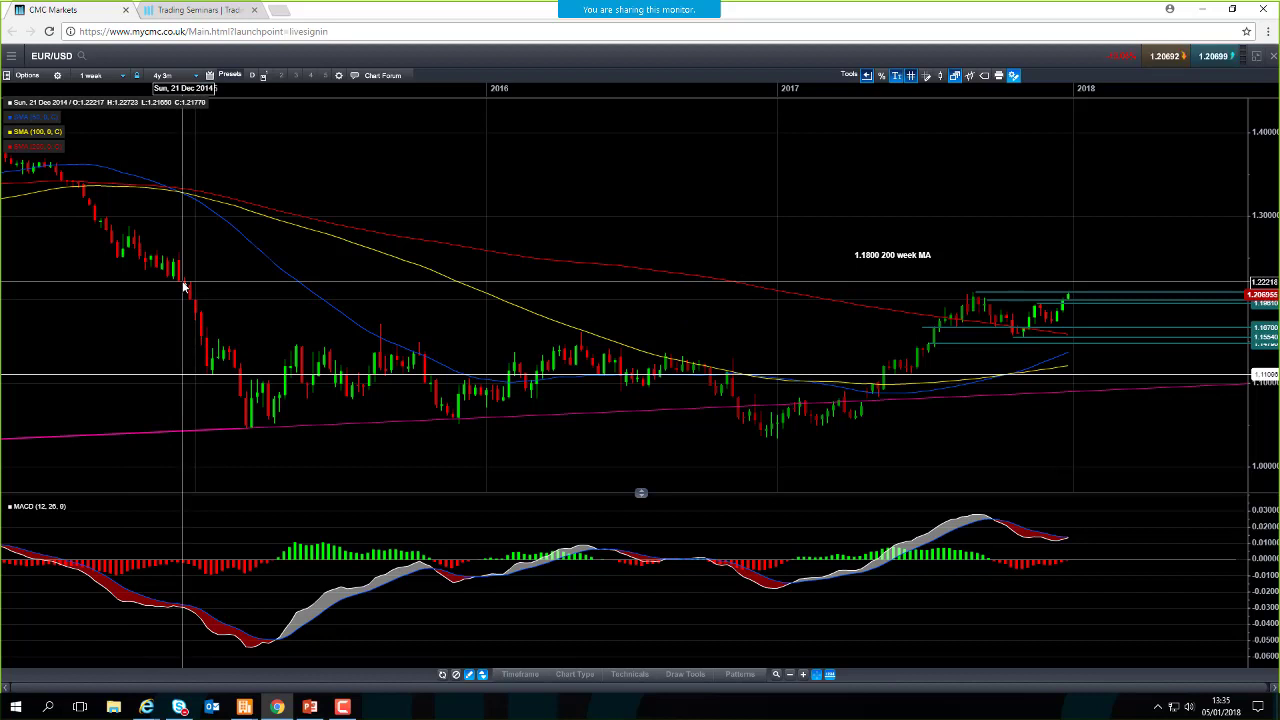
{"action": "mouse_move", "coordinate": [183, 286]}
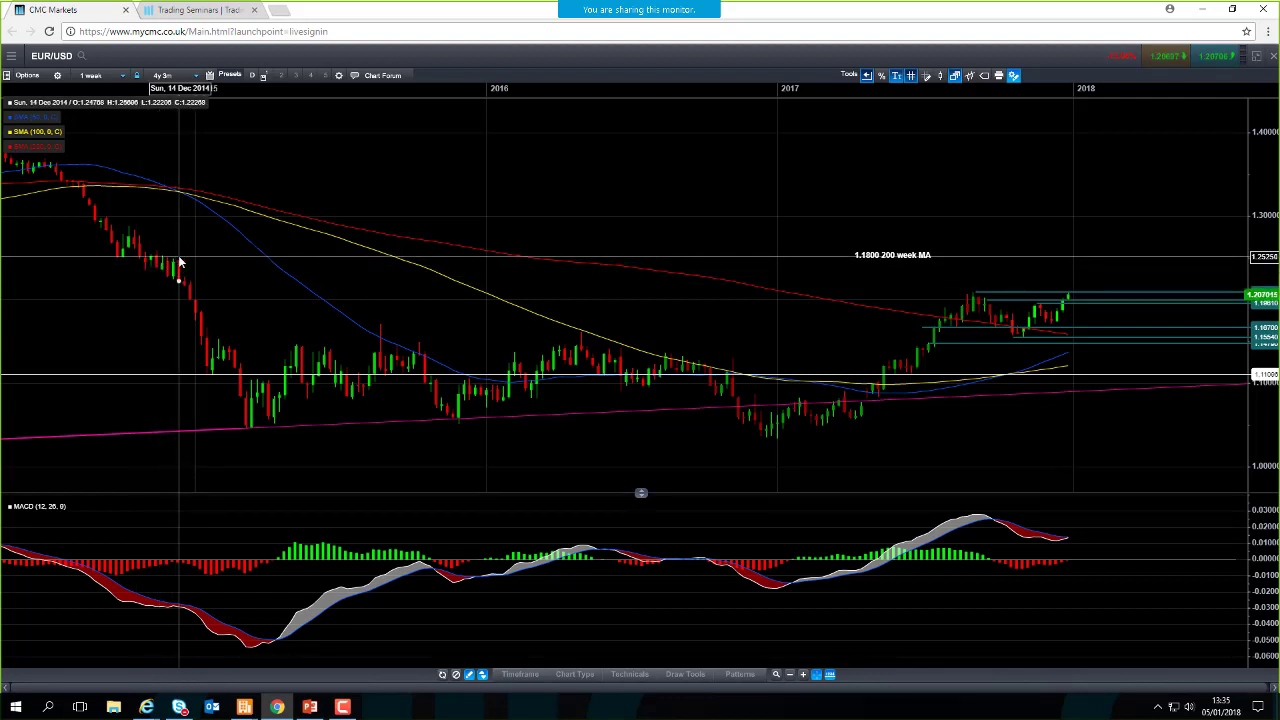
{"action": "mouse_move", "coordinate": [180, 263]}
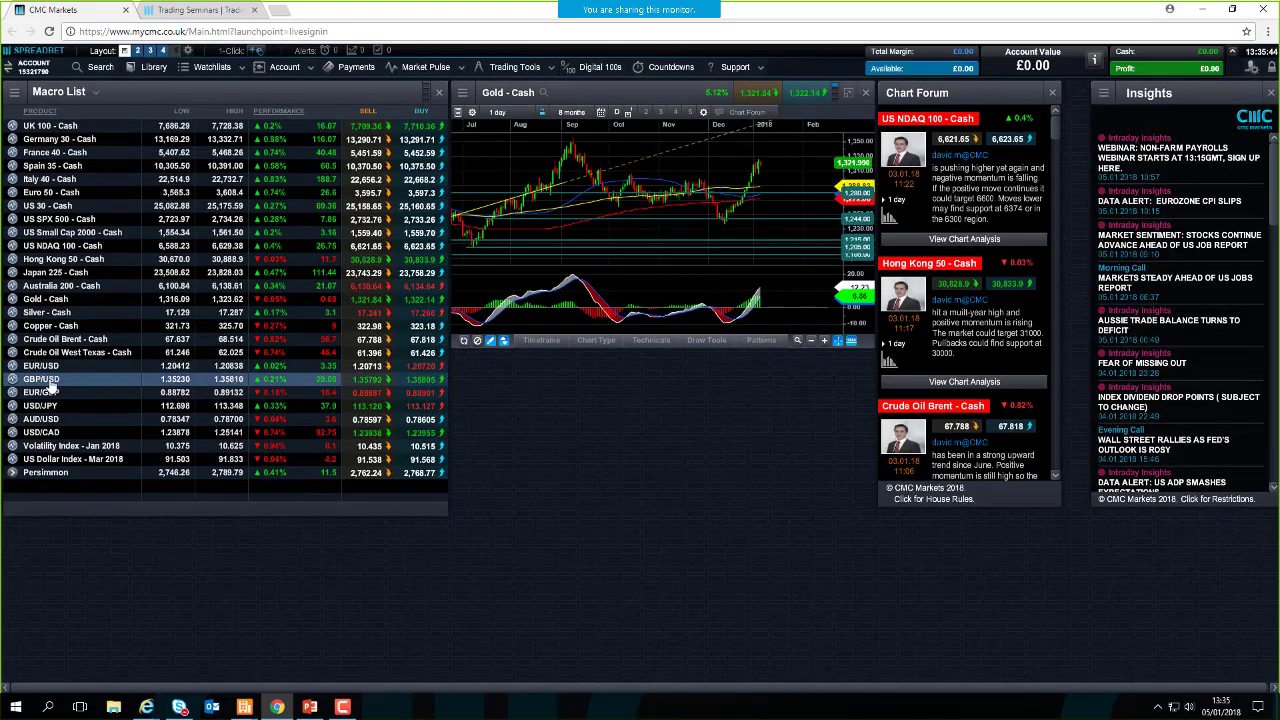
Open a GBP/USD chart from the Macro List and maximise it to full screen.
{"action": "left_click", "coordinate": [14, 380]}
{"action": "left_click", "coordinate": [504, 408]}
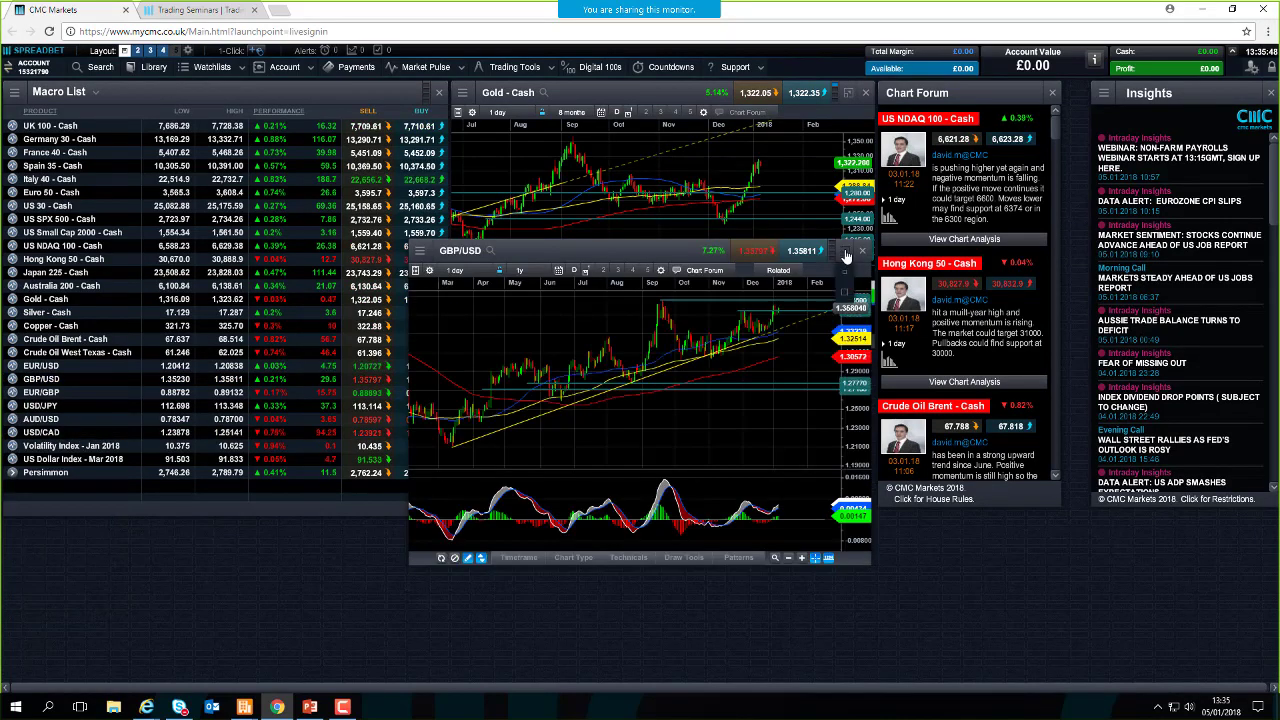
{"action": "left_click", "coordinate": [845, 250]}
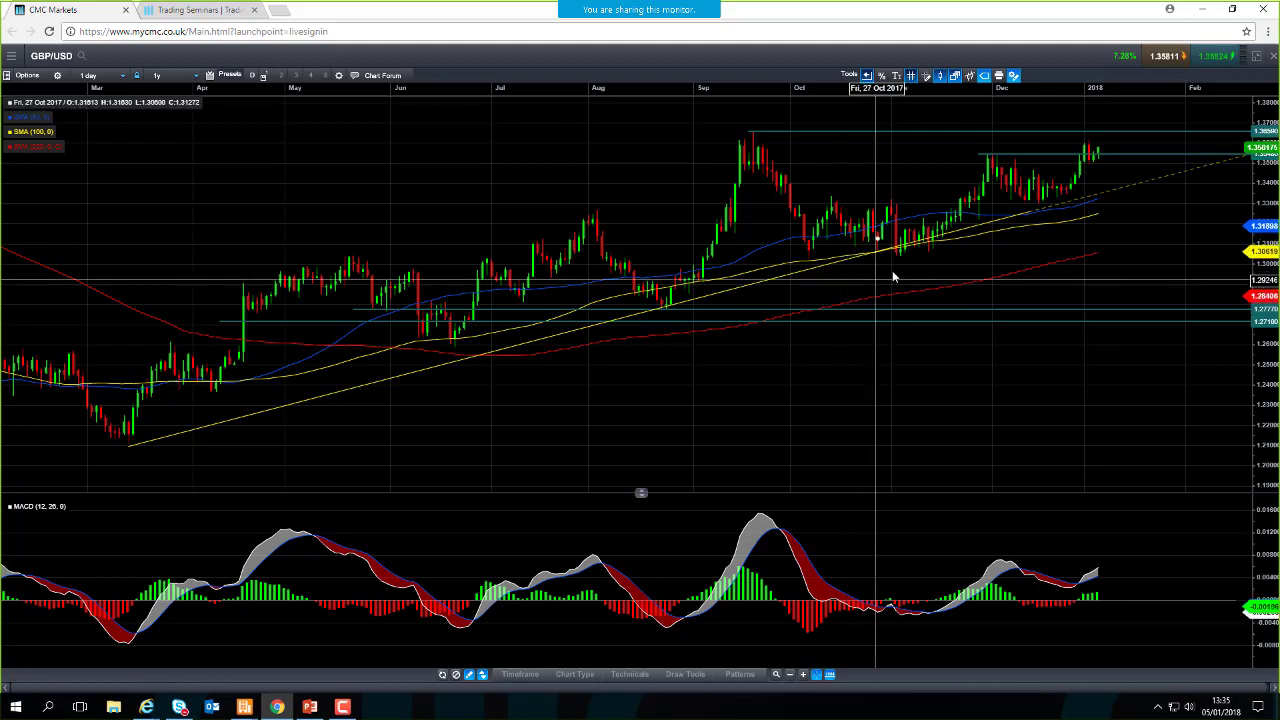
View the GBP/USD chart on 1-hour candles.
{"action": "scroll", "coordinate": [894, 274], "scroll_direction": "up", "scroll_amount": 1}
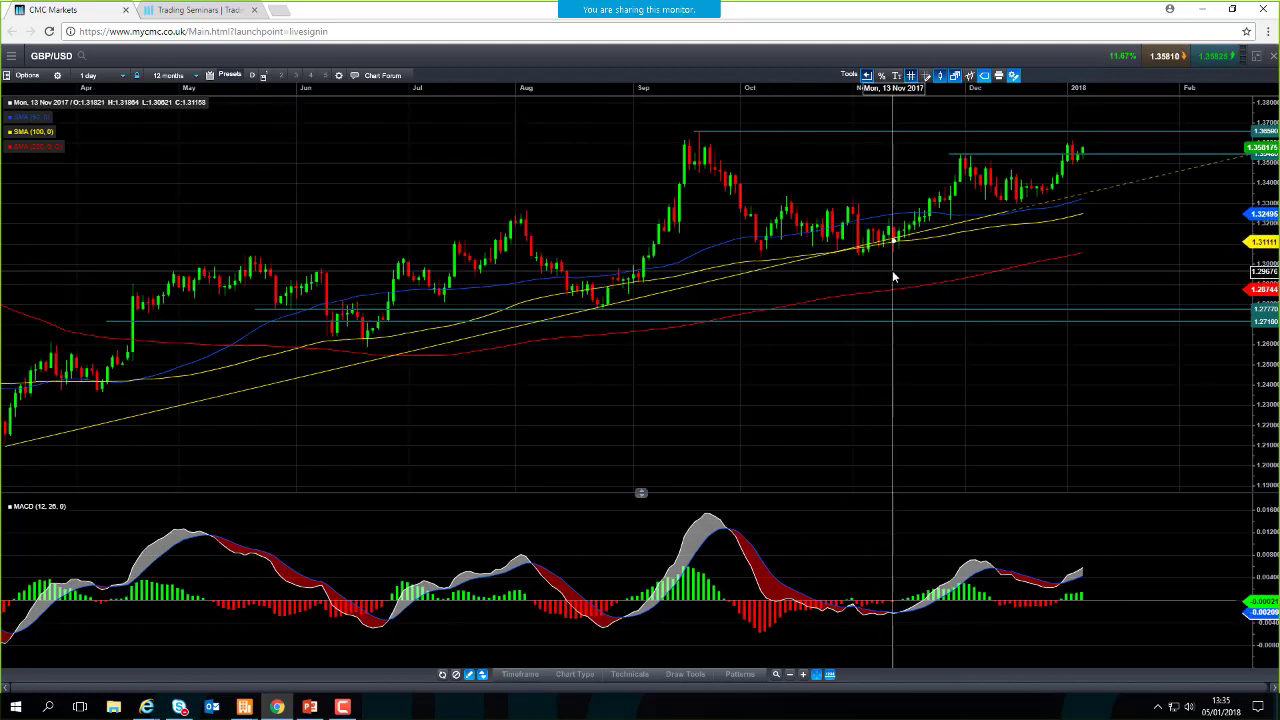
{"action": "left_click", "coordinate": [106, 77]}
{"action": "left_click", "coordinate": [129, 237]}
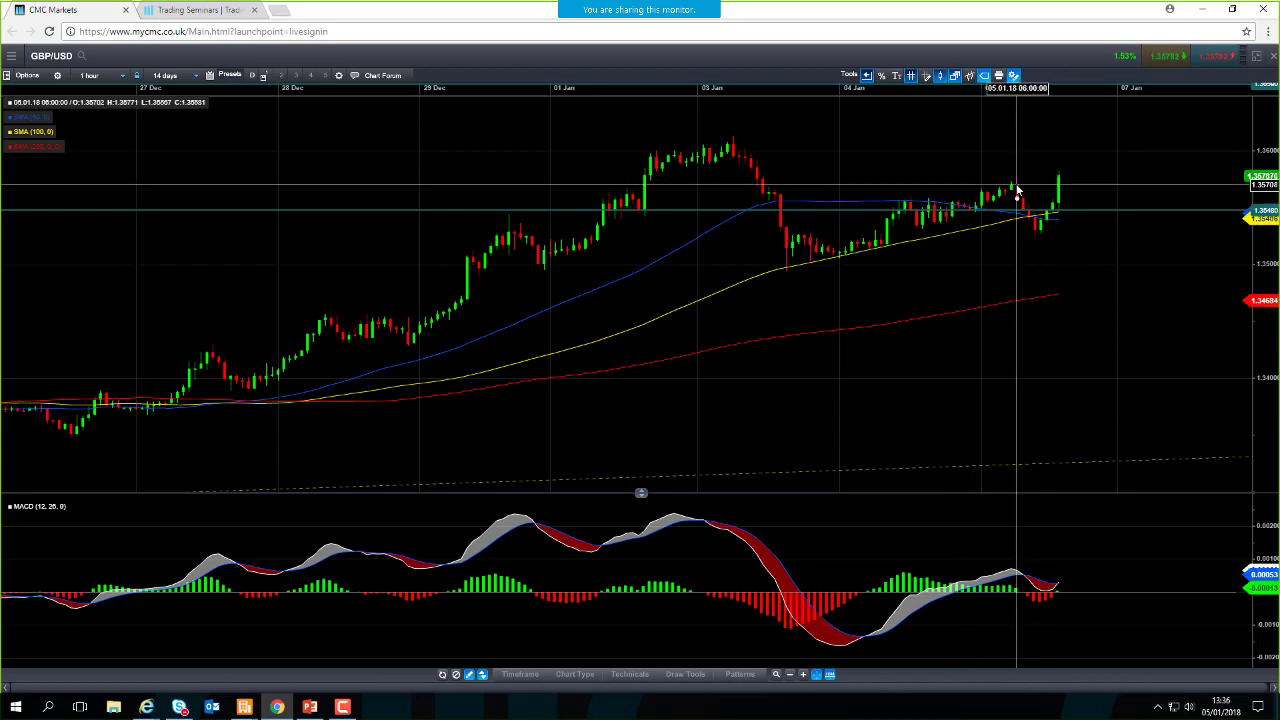
{"action": "mouse_move", "coordinate": [1017, 190]}
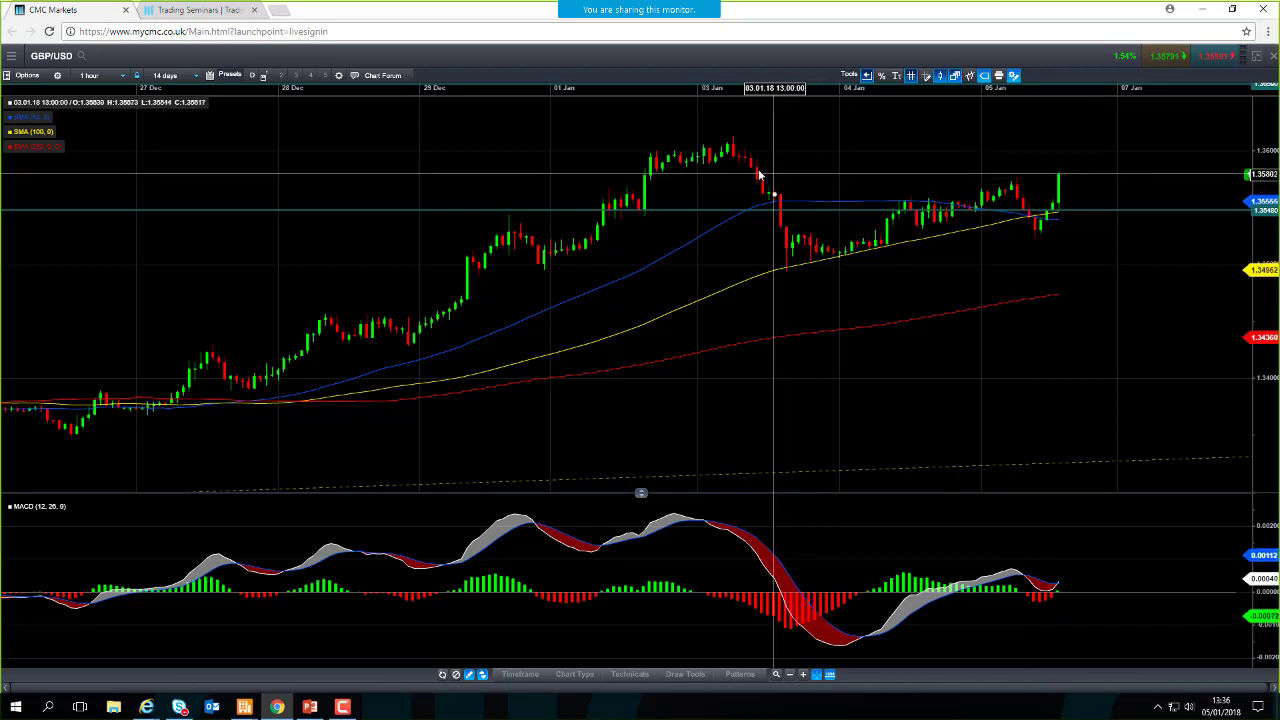
{"action": "mouse_move", "coordinate": [753, 175]}
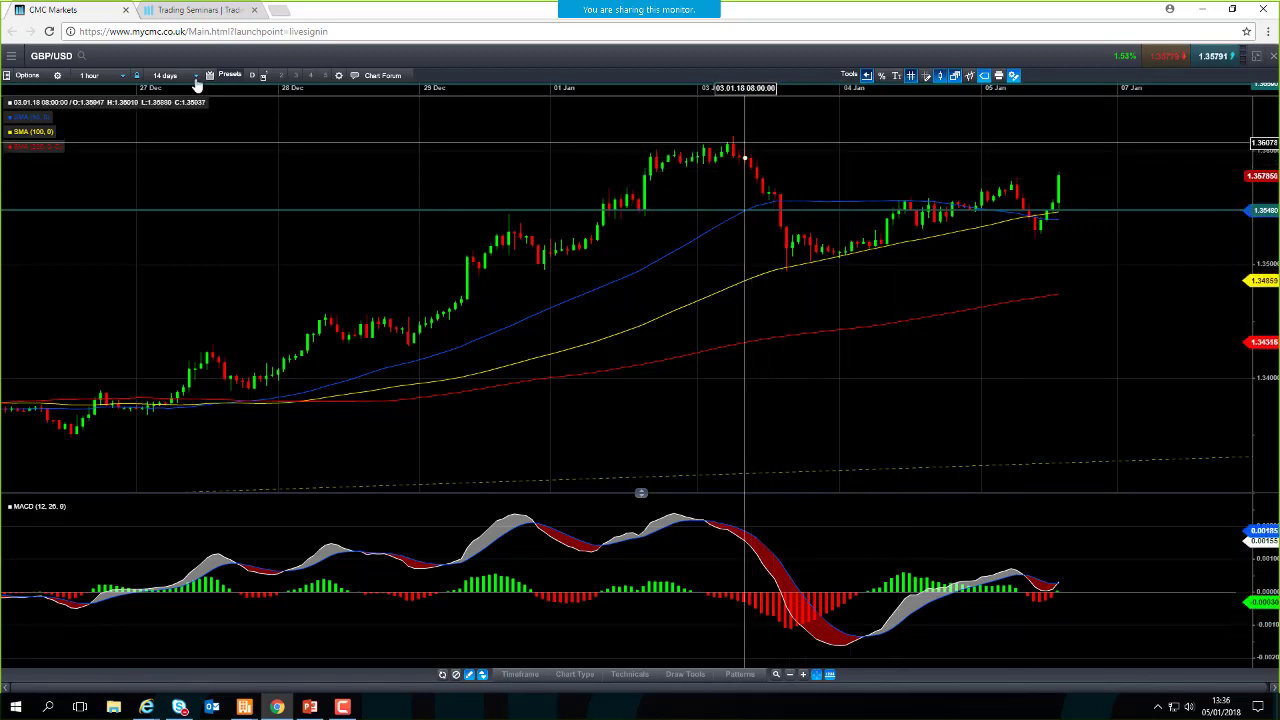
Step GBP/USD through 4-hour and weekly candles, settling on daily candles over 10 months.
{"action": "left_click", "coordinate": [89, 75]}
{"action": "left_click", "coordinate": [100, 262]}
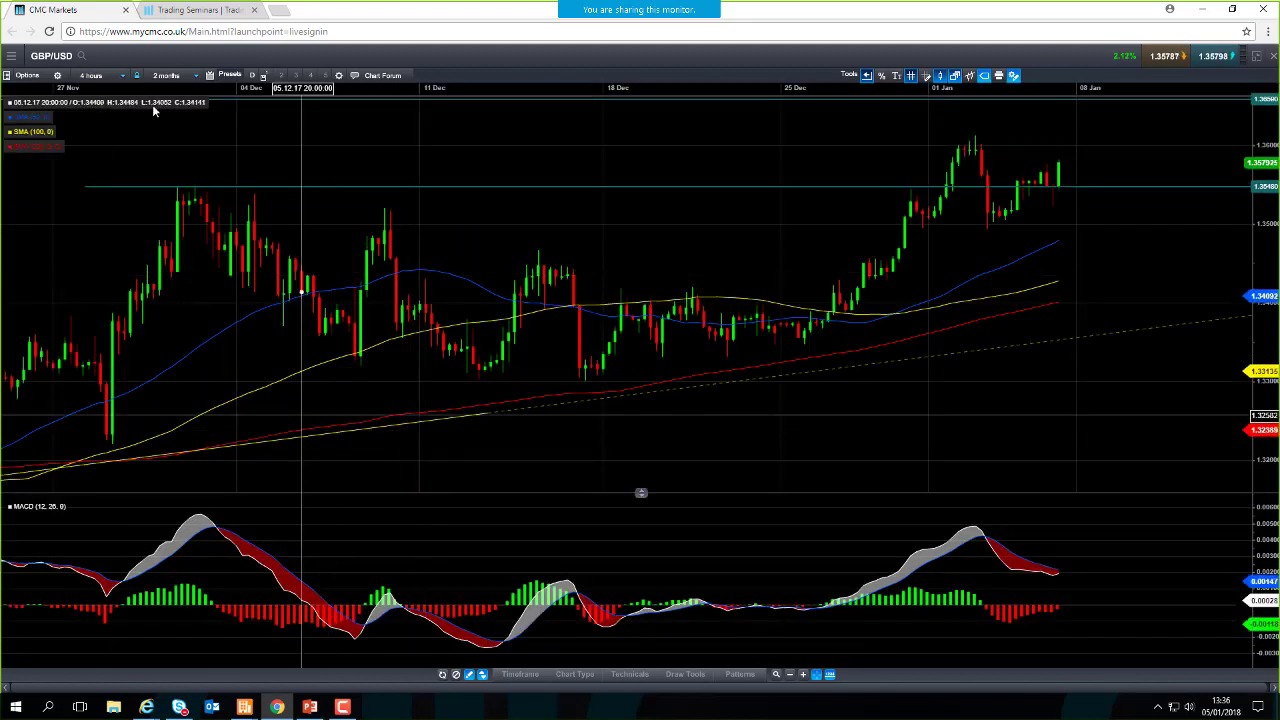
{"action": "left_click", "coordinate": [100, 76]}
{"action": "left_click", "coordinate": [100, 295]}
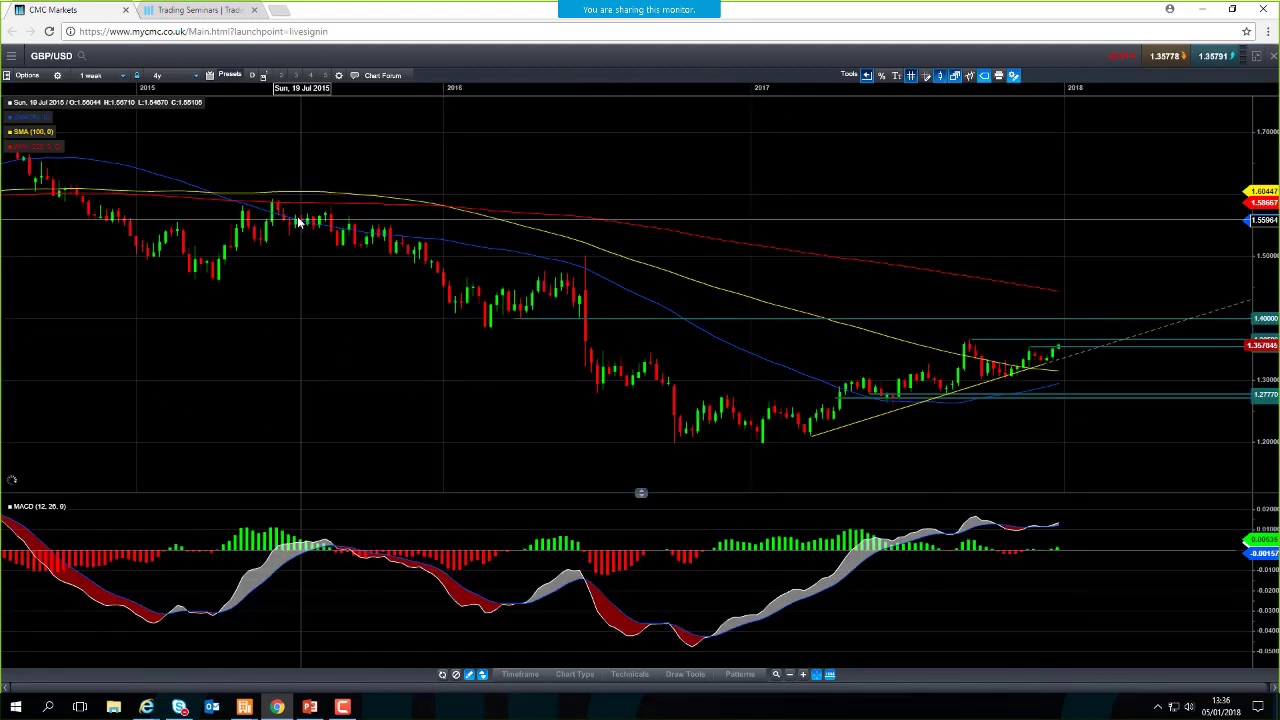
{"action": "left_click", "coordinate": [95, 75]}
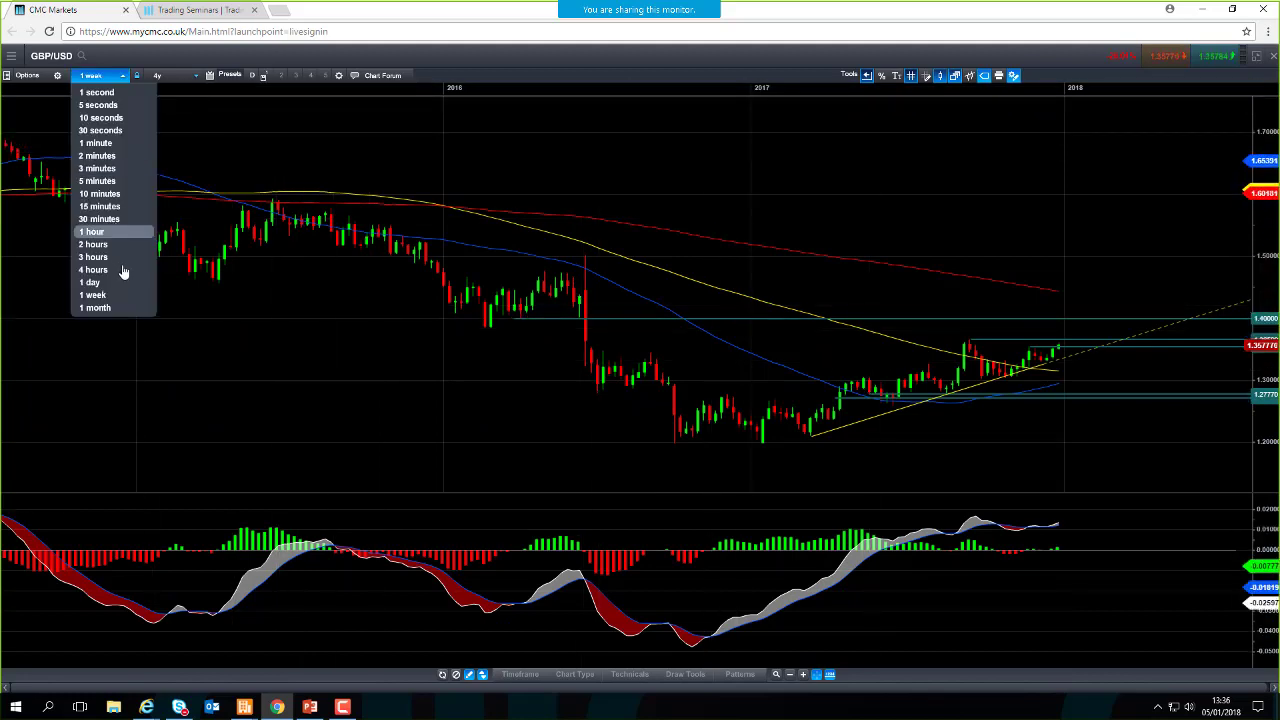
{"action": "left_click", "coordinate": [128, 286]}
{"action": "scroll", "coordinate": [688, 265], "scroll_direction": "up", "scroll_amount": 3}
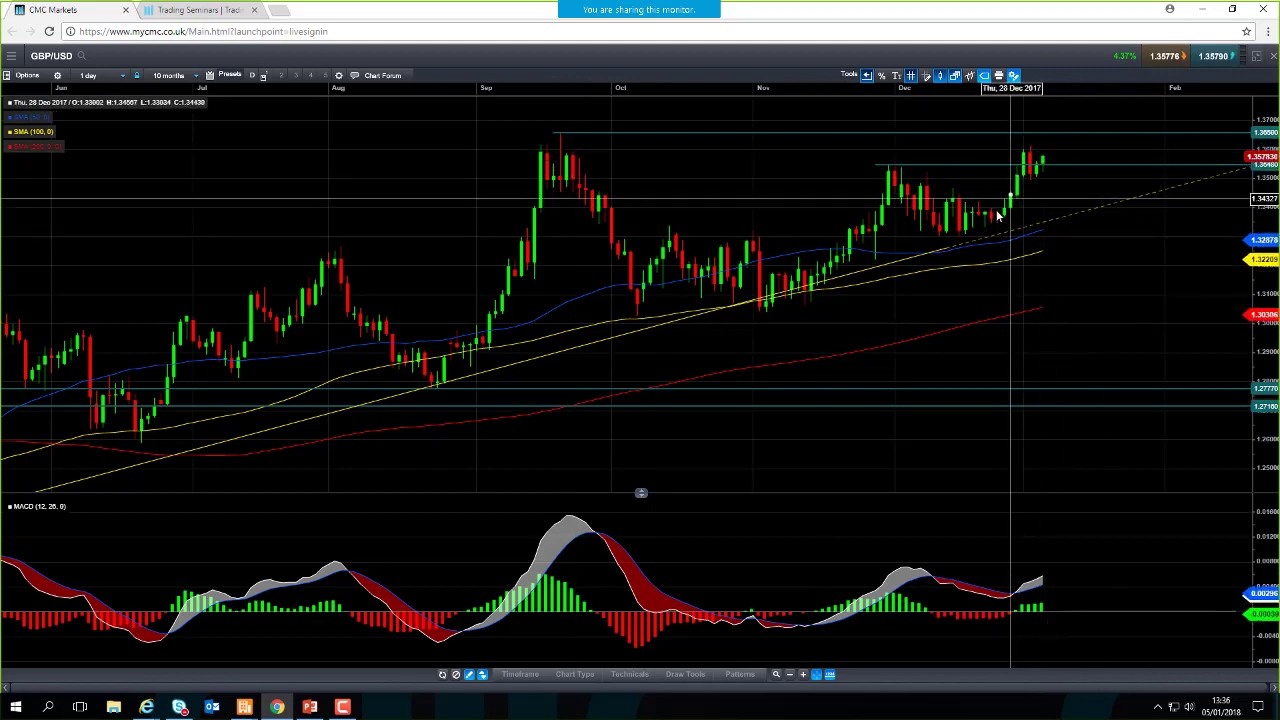
Select and deselect the yellow trendline on the GBP/USD chart.
{"action": "scroll", "coordinate": [998, 215], "scroll_direction": "down", "scroll_amount": 5}
{"action": "left_click", "coordinate": [63, 443]}
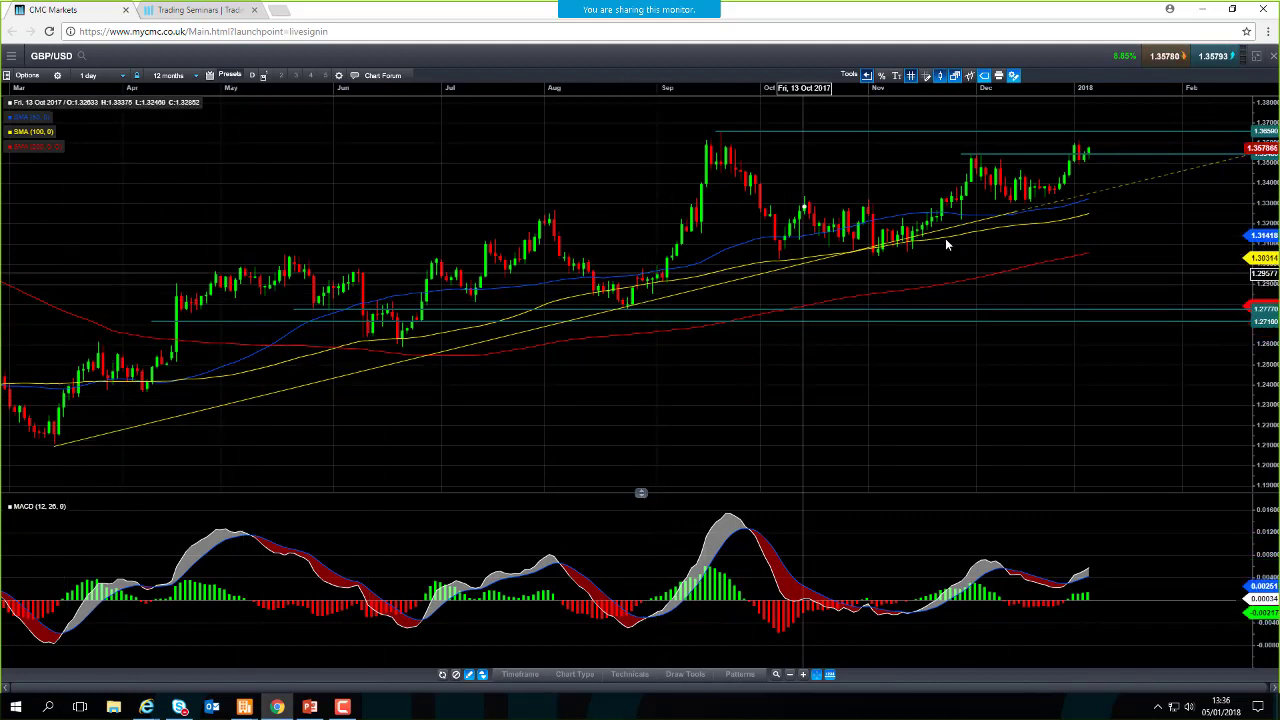
{"action": "left_click", "coordinate": [883, 236]}
{"action": "left_click", "coordinate": [887, 240]}
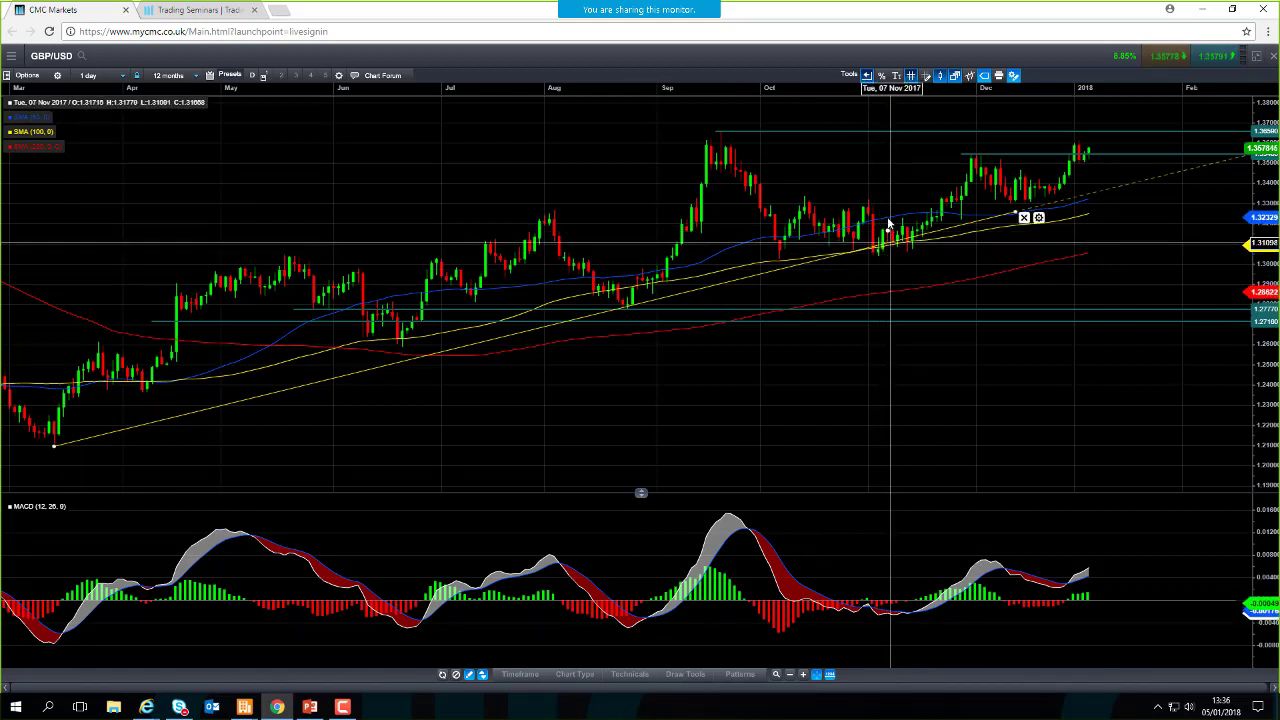
{"action": "left_click", "coordinate": [920, 250]}
{"action": "scroll", "coordinate": [1012, 178], "scroll_direction": "up", "scroll_amount": 1}
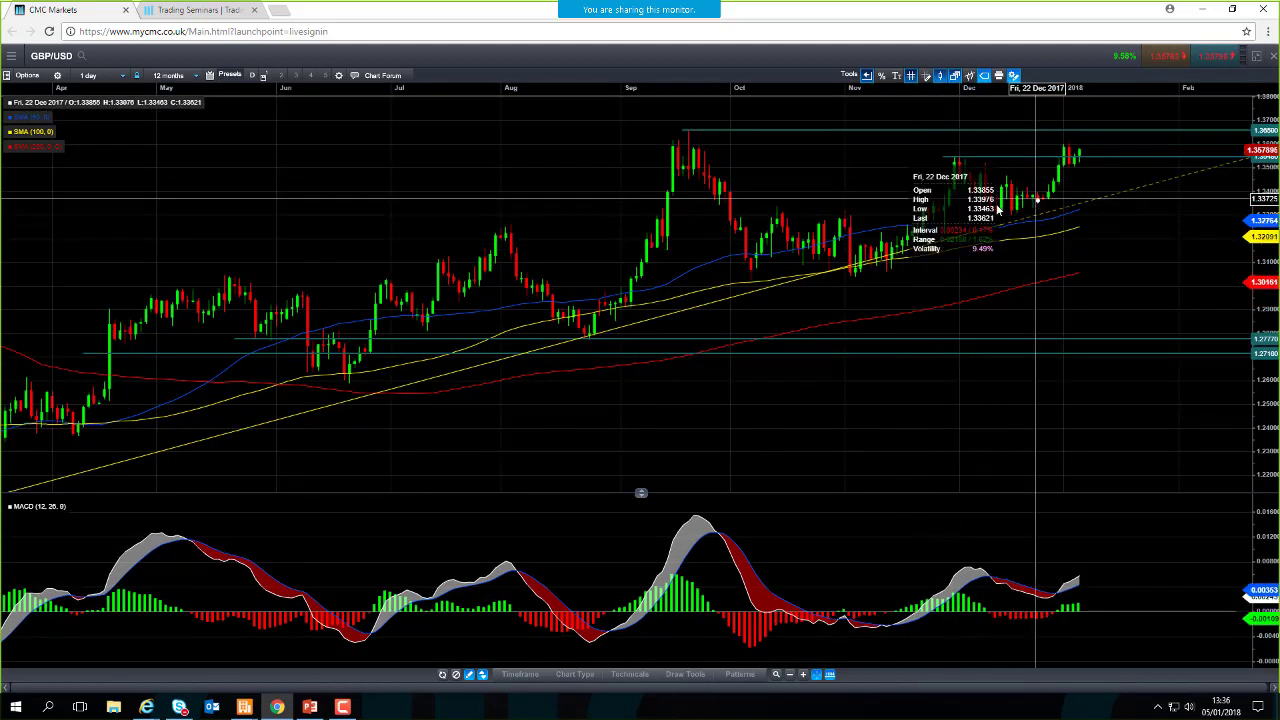
Raise the 1.3288 horizontal level to about 1.354 and zoom to a 9-month view.
{"action": "left_click_drag", "start_coordinate": [955, 220], "coordinate": [1104, 176]}
{"action": "scroll", "coordinate": [1104, 176], "scroll_direction": "up", "scroll_amount": 1}
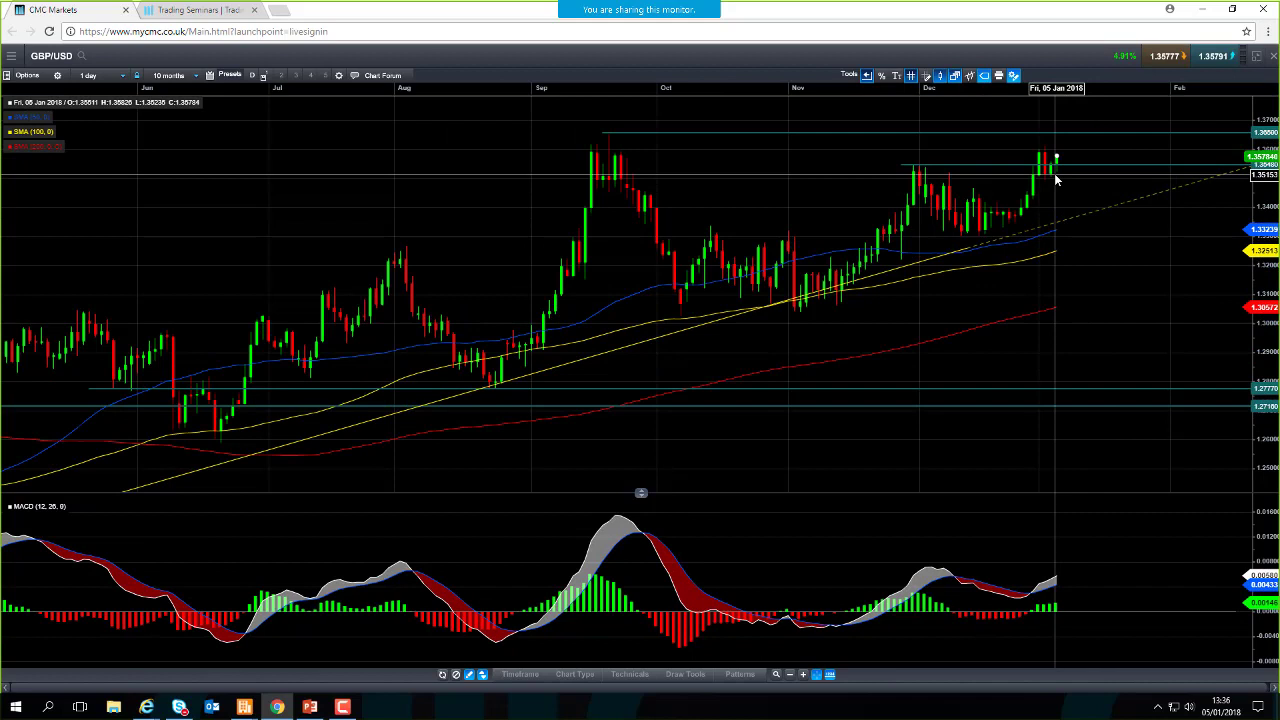
{"action": "mouse_move", "coordinate": [1055, 177]}
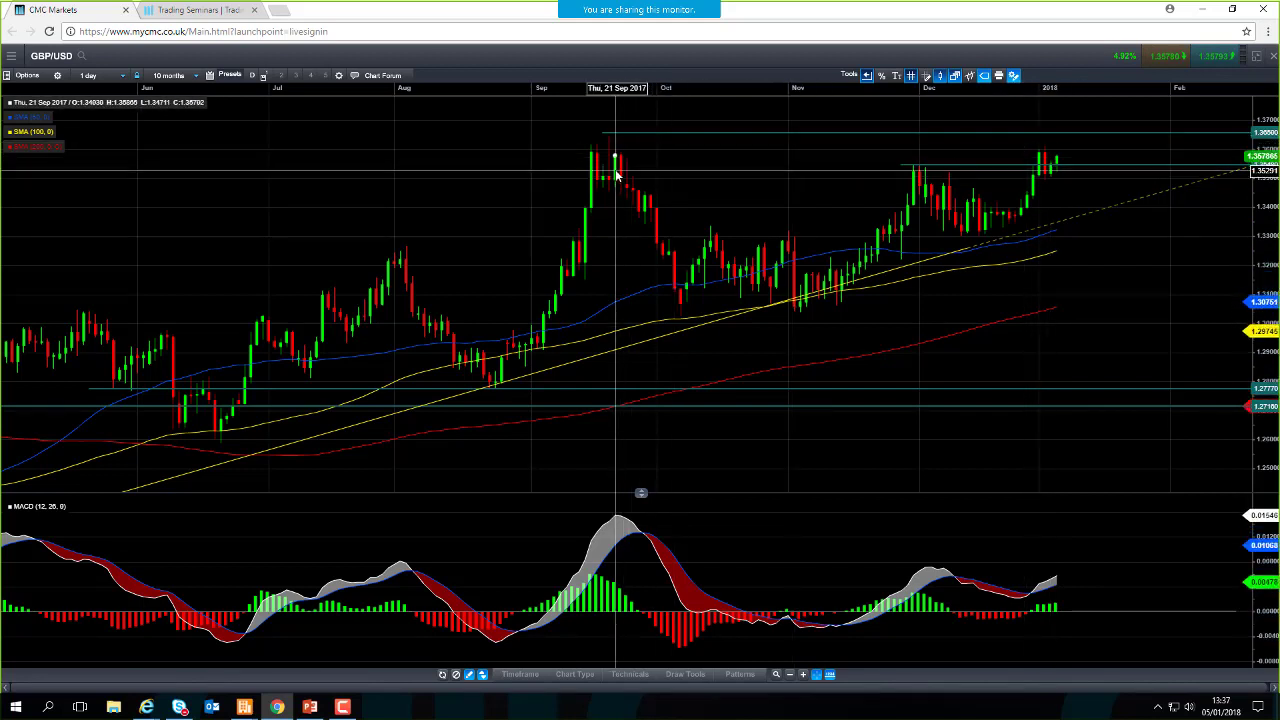
{"action": "mouse_move", "coordinate": [604, 182]}
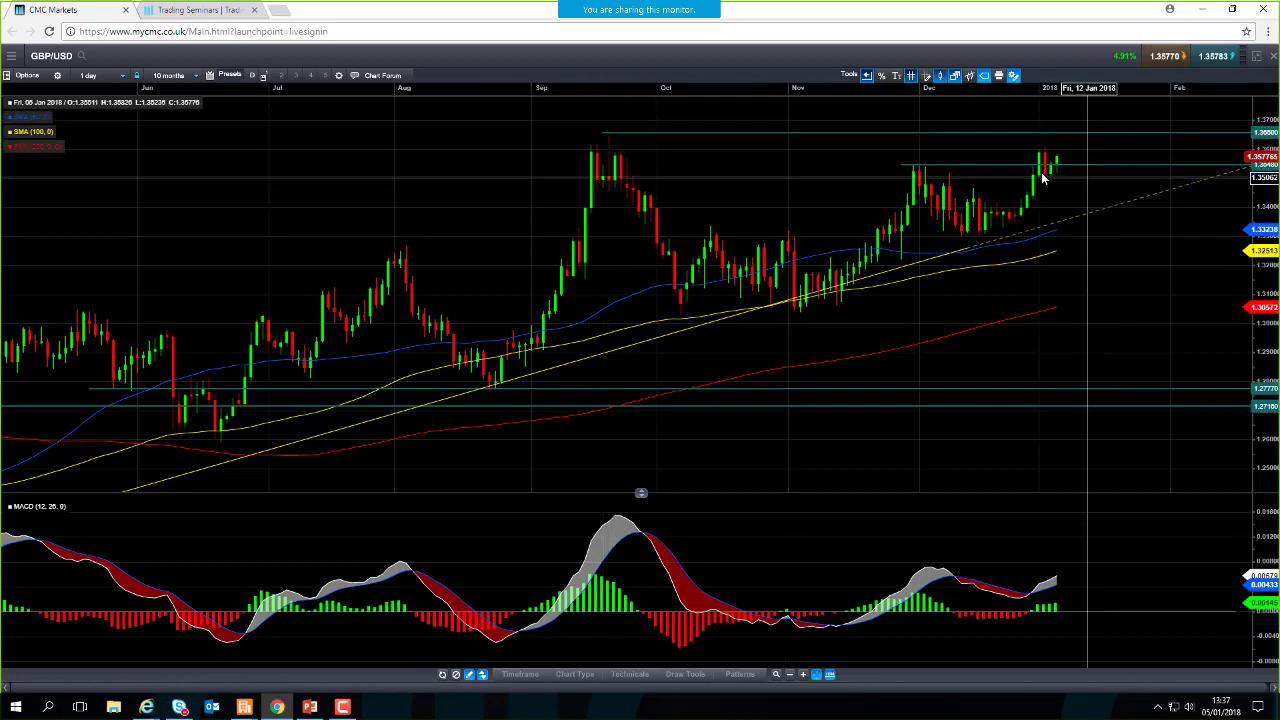
{"action": "scroll", "coordinate": [1044, 174], "scroll_direction": "up", "scroll_amount": 3}
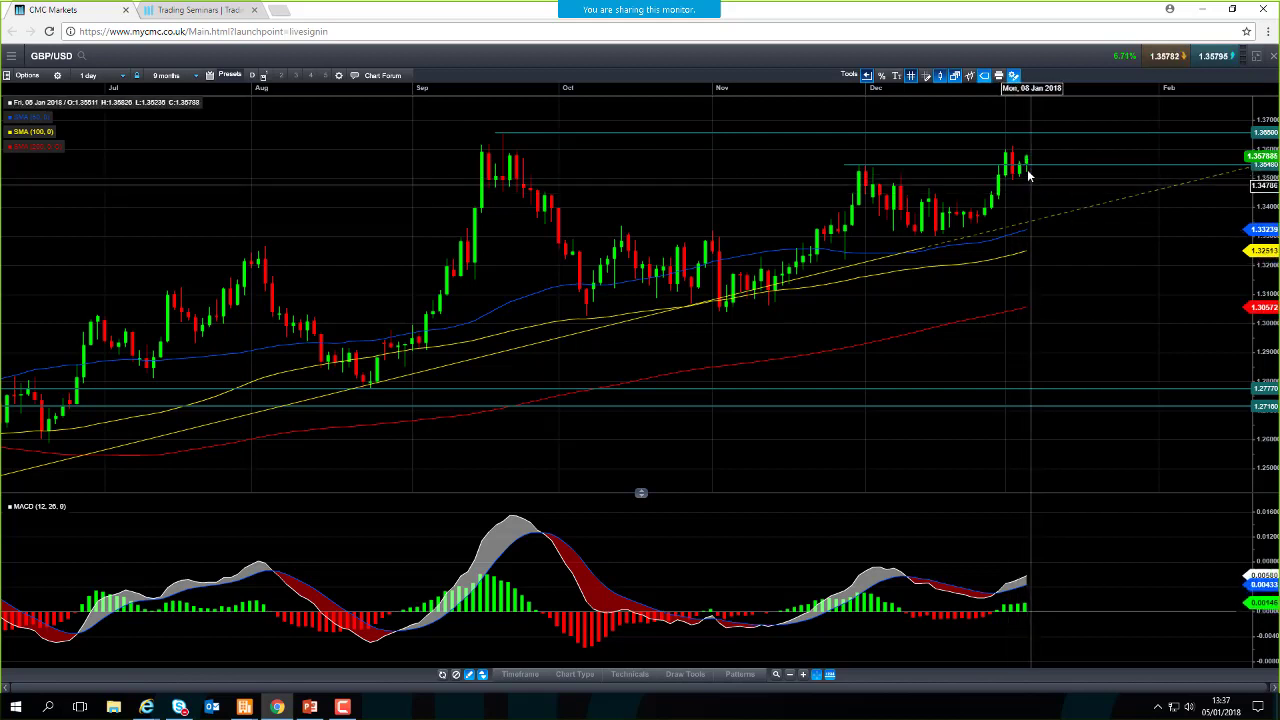
{"action": "mouse_move", "coordinate": [1032, 222]}
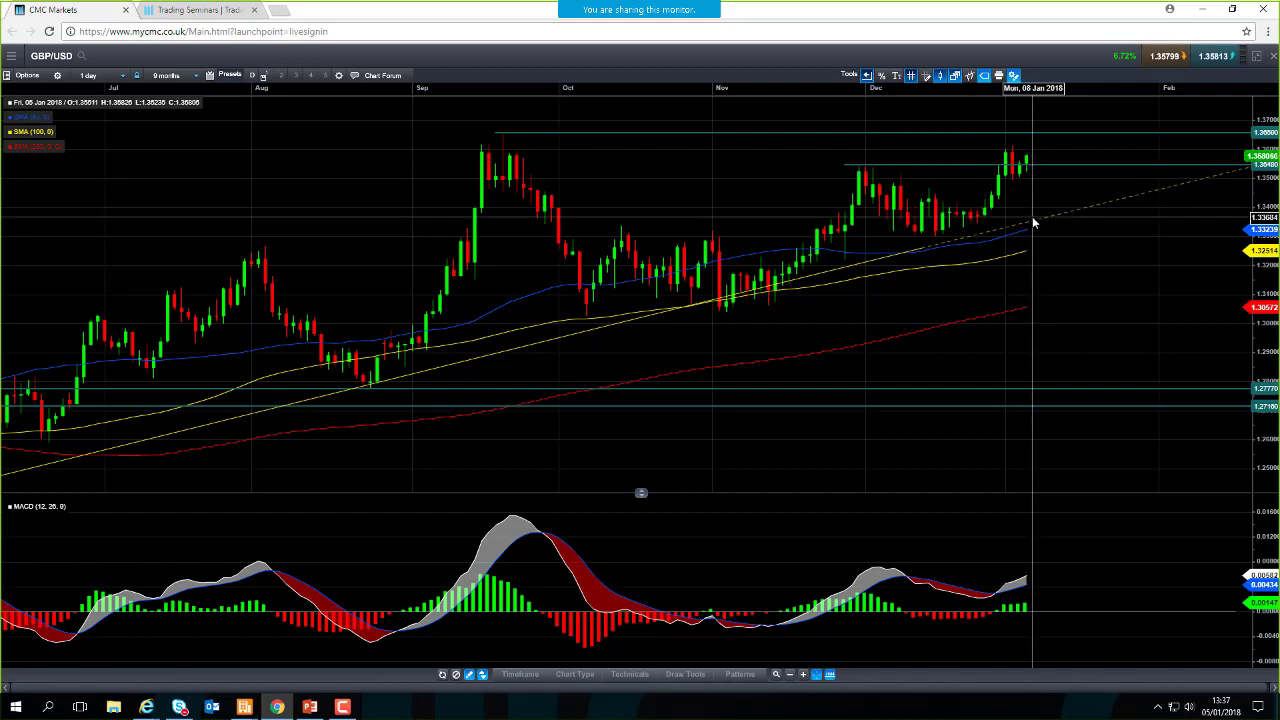
{"action": "mouse_move", "coordinate": [1035, 228]}
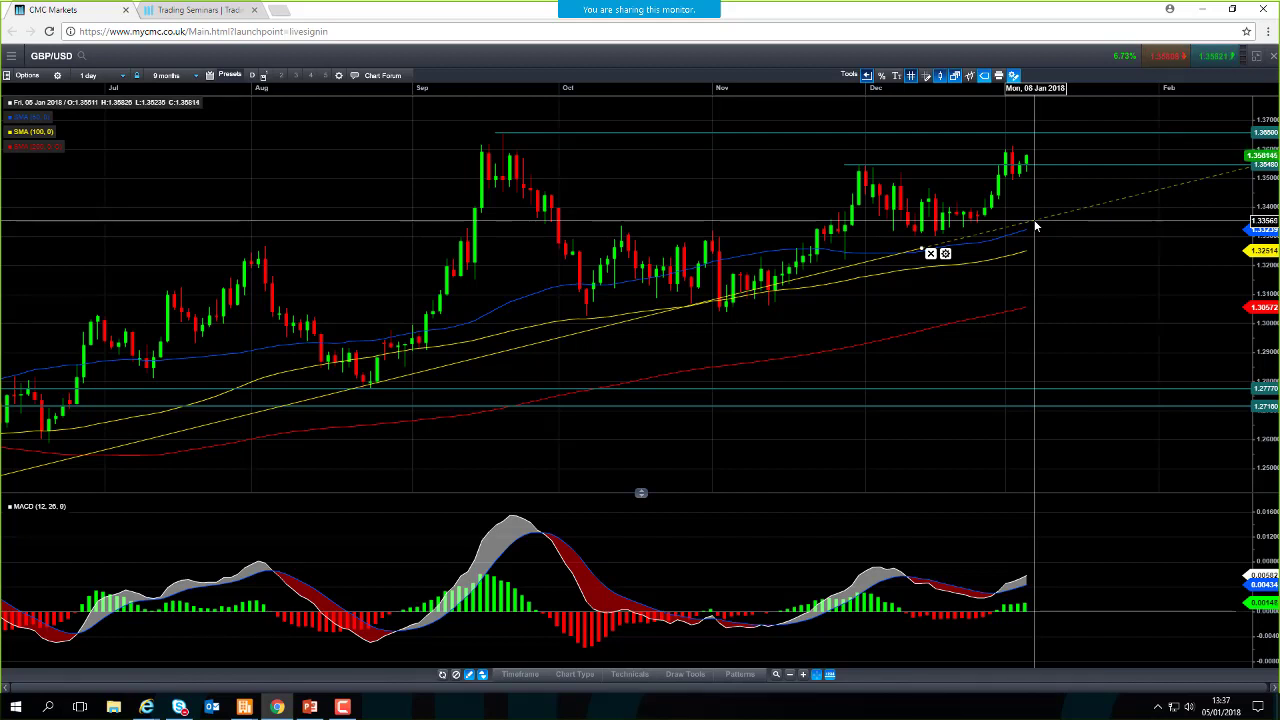
Exit the full-screen GBP/USD chart and bring up the Market Calendar for Fri 05 Jan 2018.
{"action": "left_click", "coordinate": [1274, 57]}
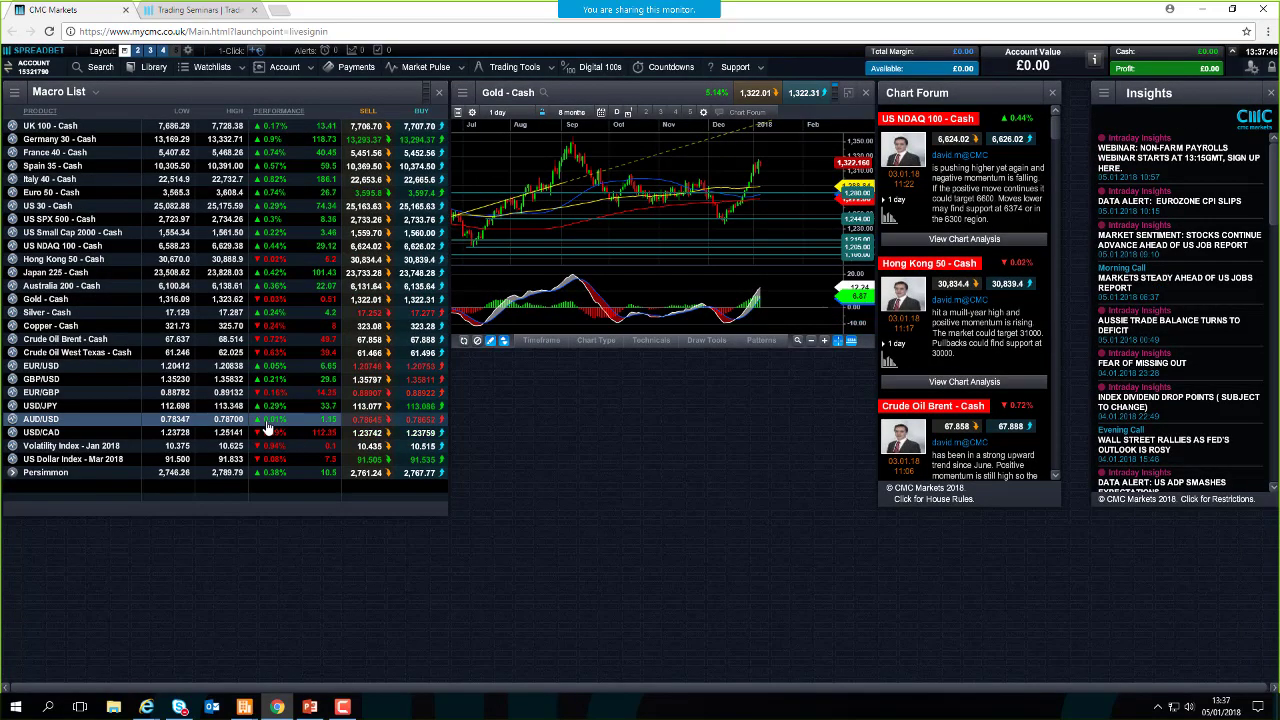
{"action": "left_click", "coordinate": [13, 437]}
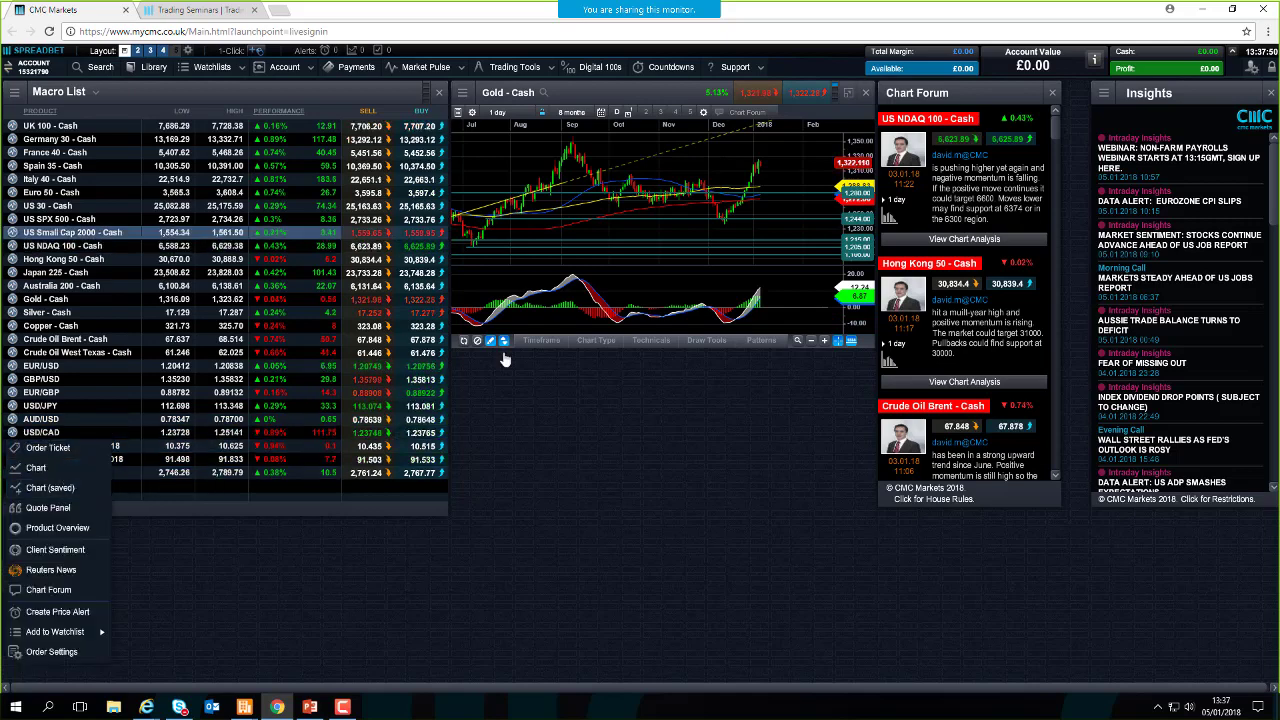
{"action": "left_click", "coordinate": [424, 67]}
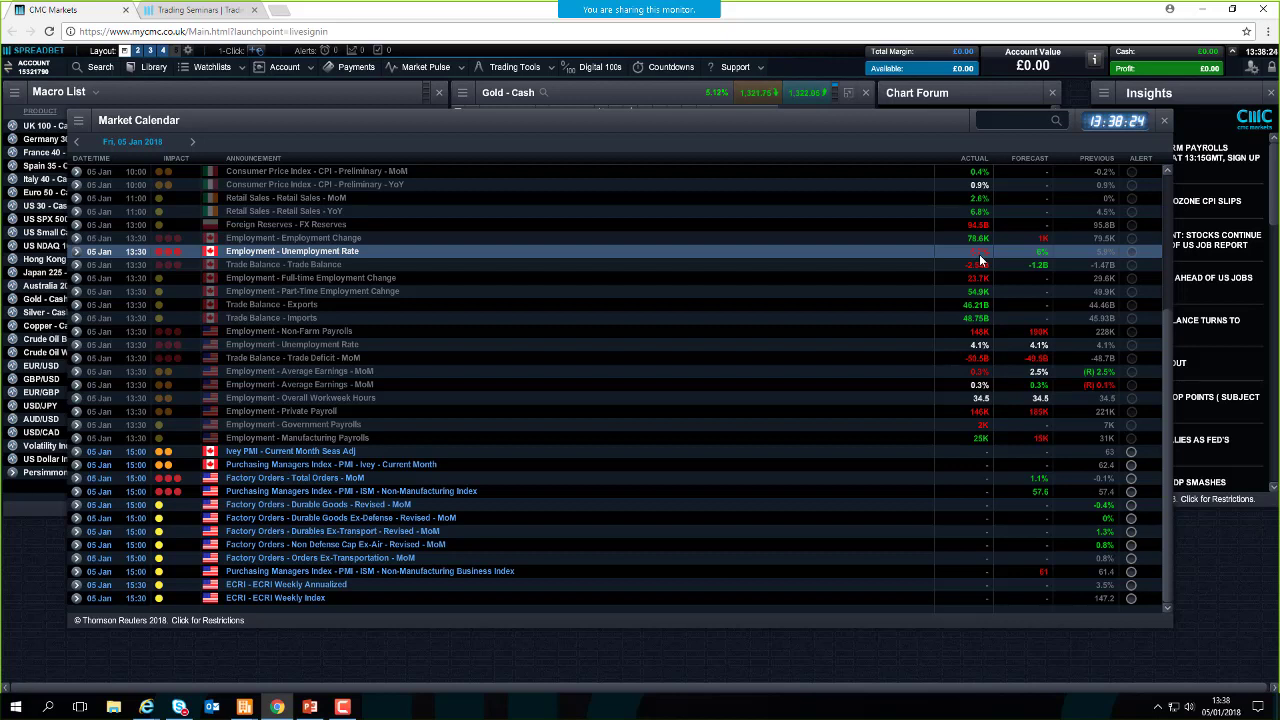
Close the Market Calendar and open a full-screen USD/CAD chart.
{"action": "left_click", "coordinate": [1163, 120]}
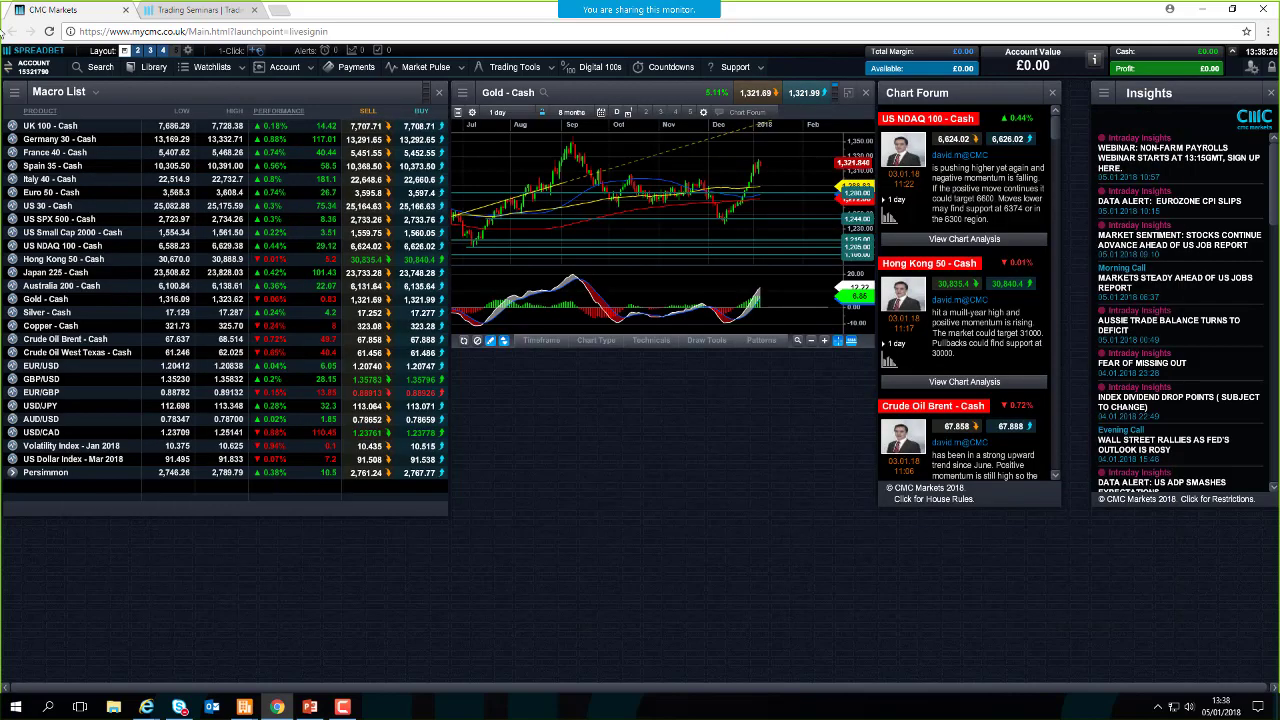
{"action": "left_click", "coordinate": [12, 432]}
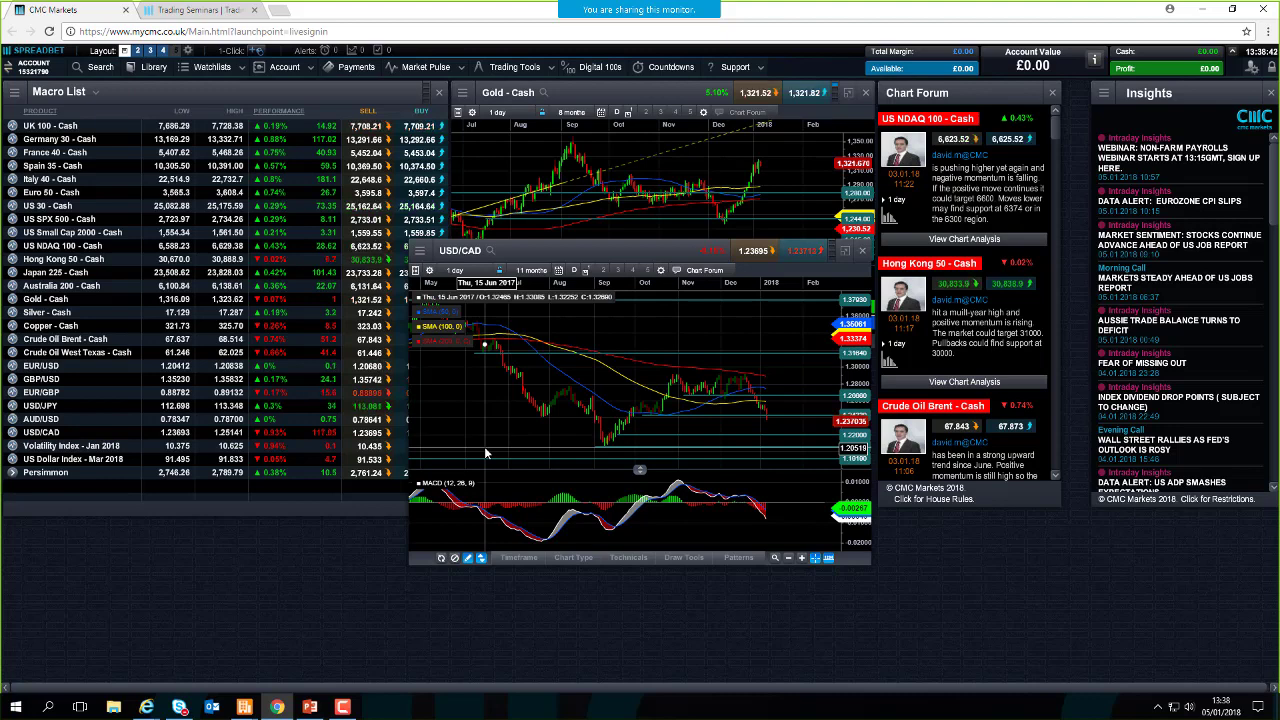
{"action": "left_click", "coordinate": [845, 251]}
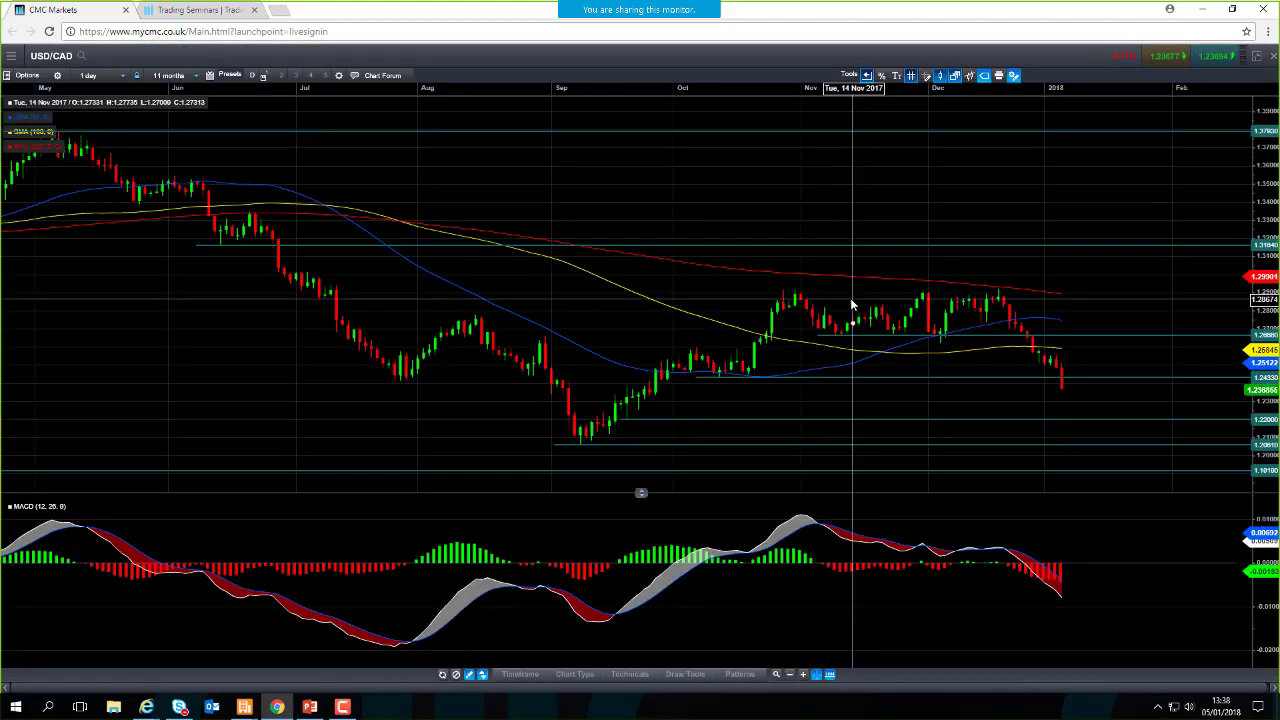
{"action": "scroll", "coordinate": [850, 305], "scroll_direction": "up", "scroll_amount": 1}
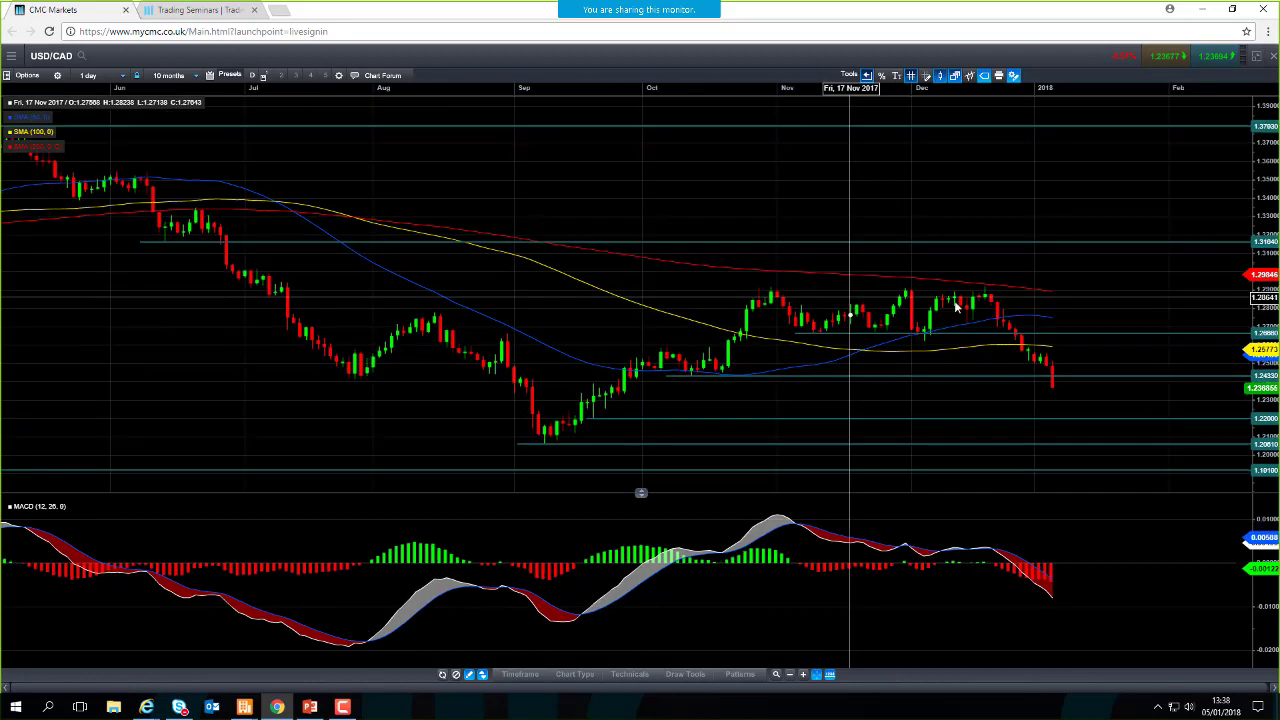
Check USD/CAD on 15-minute, then daily candles over 8 months, and restore the workspace.
{"action": "left_click", "coordinate": [100, 75]}
{"action": "left_click", "coordinate": [100, 206]}
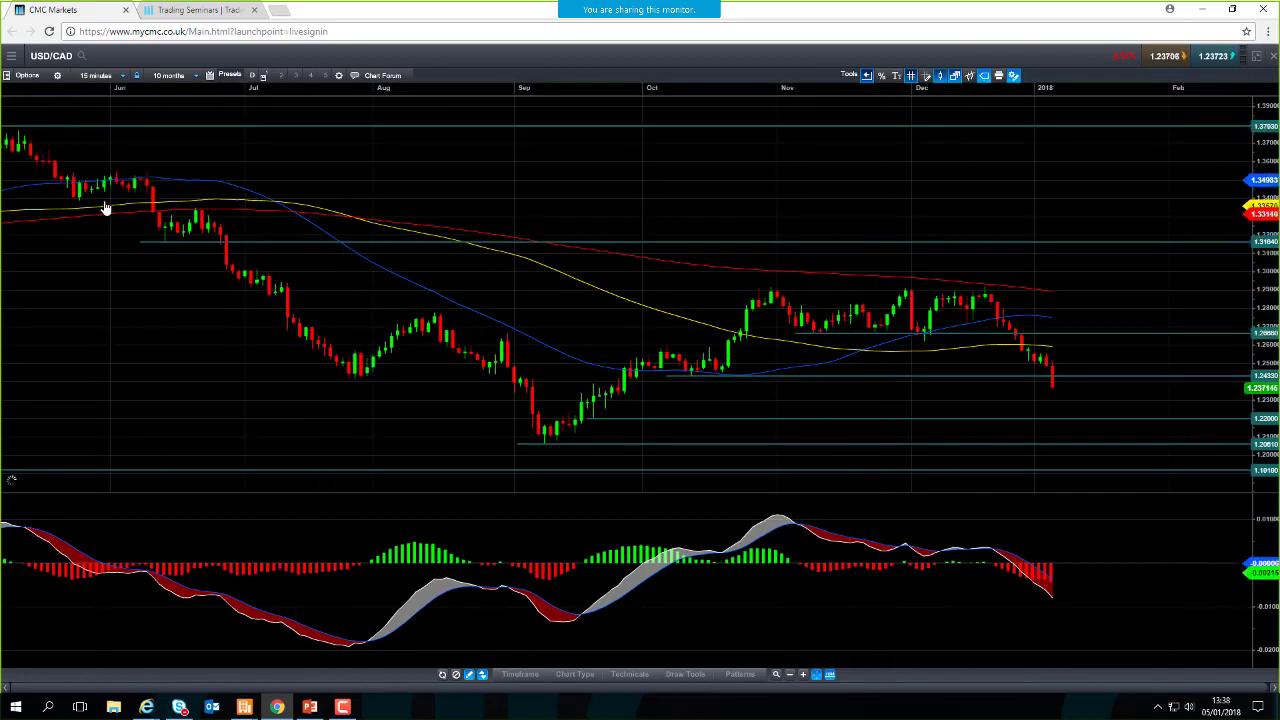
{"action": "left_click", "coordinate": [95, 75]}
{"action": "left_click", "coordinate": [126, 284]}
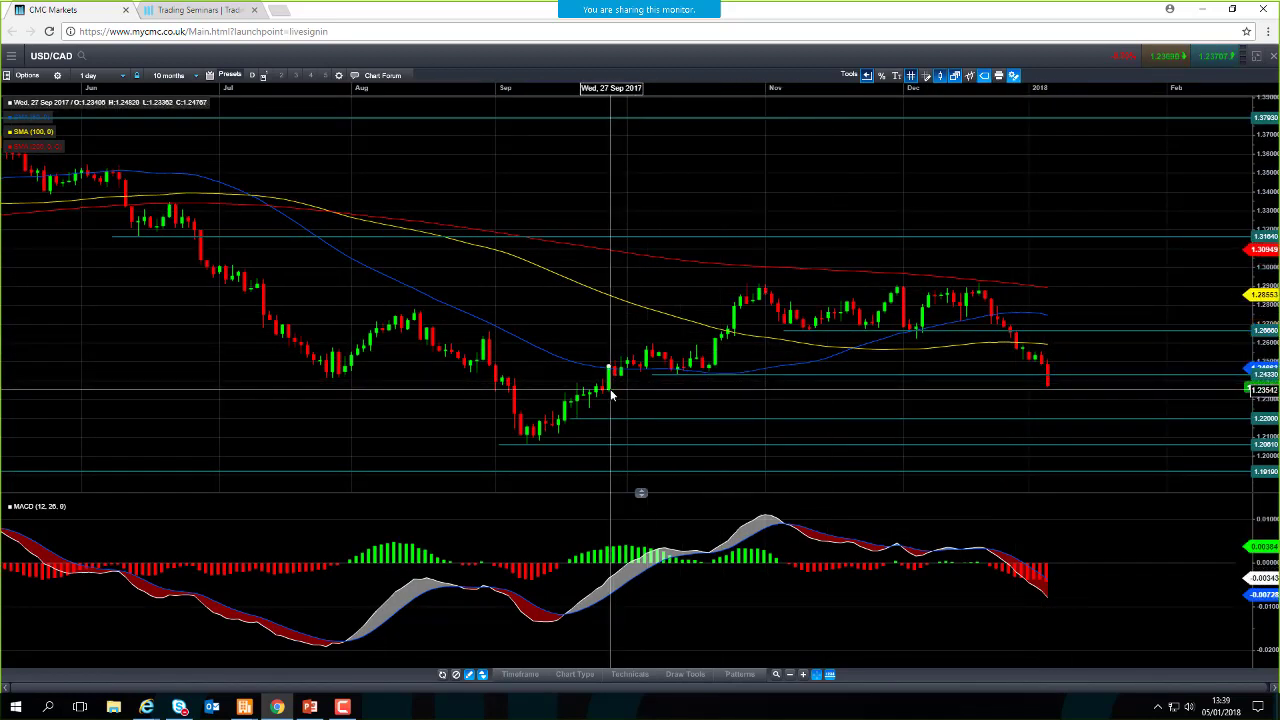
{"action": "mouse_move", "coordinate": [612, 395]}
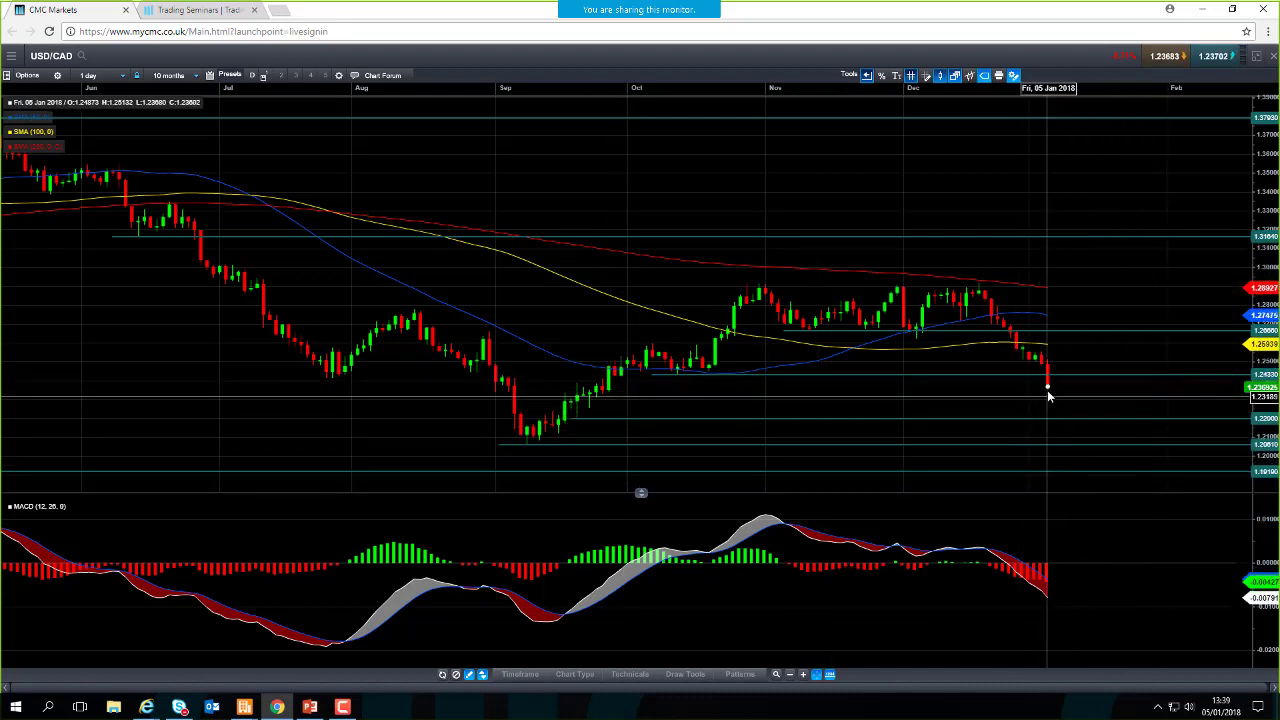
{"action": "scroll", "coordinate": [1074, 495], "scroll_direction": "up", "scroll_amount": 2}
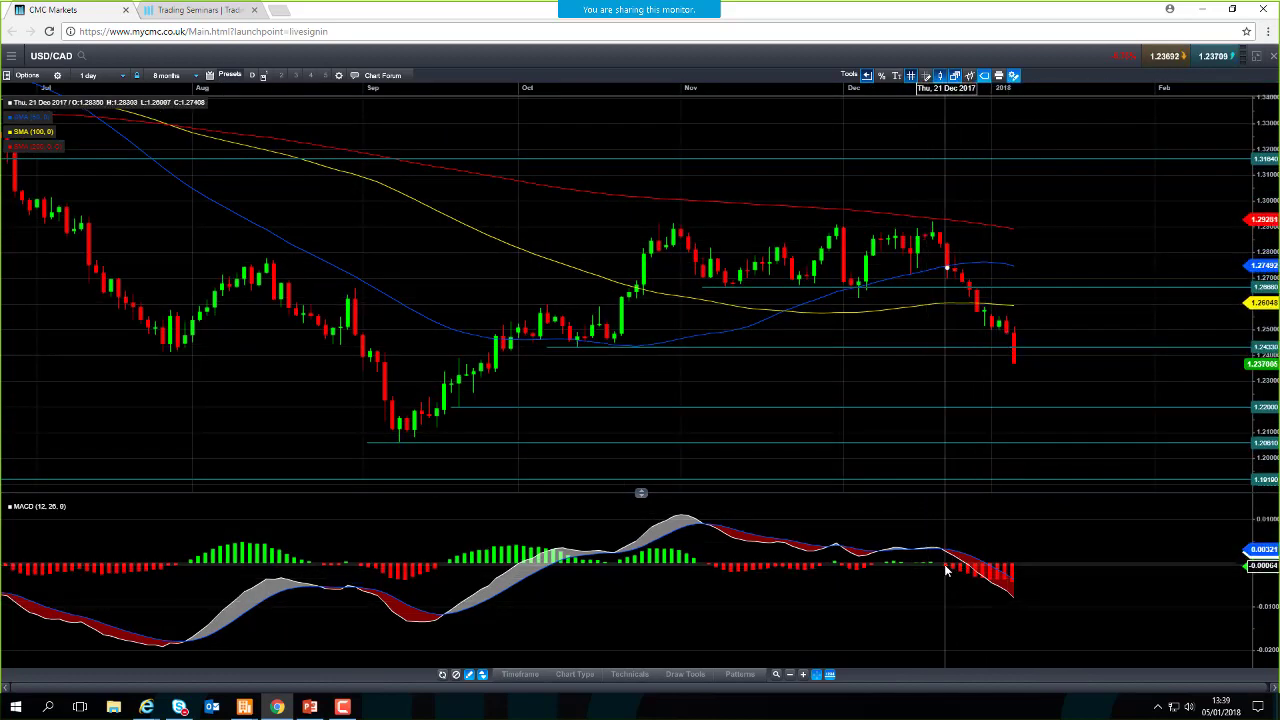
{"action": "mouse_move", "coordinate": [946, 570]}
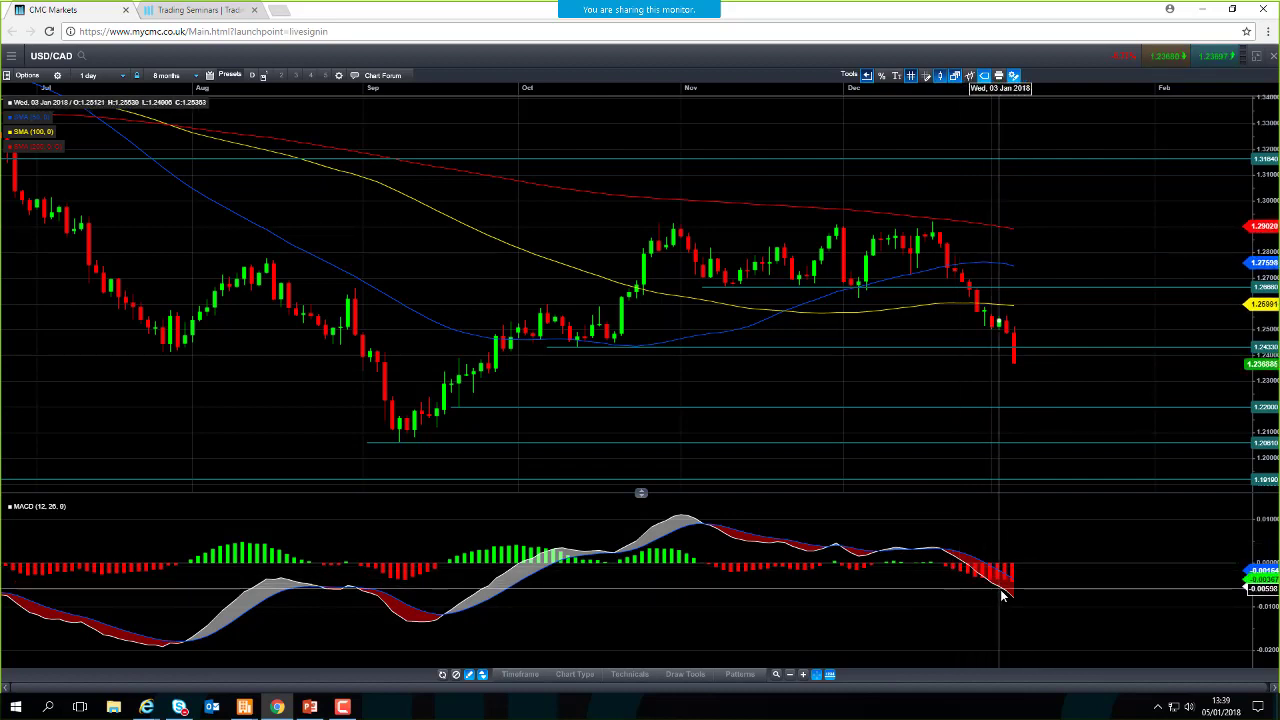
{"action": "mouse_move", "coordinate": [1003, 594]}
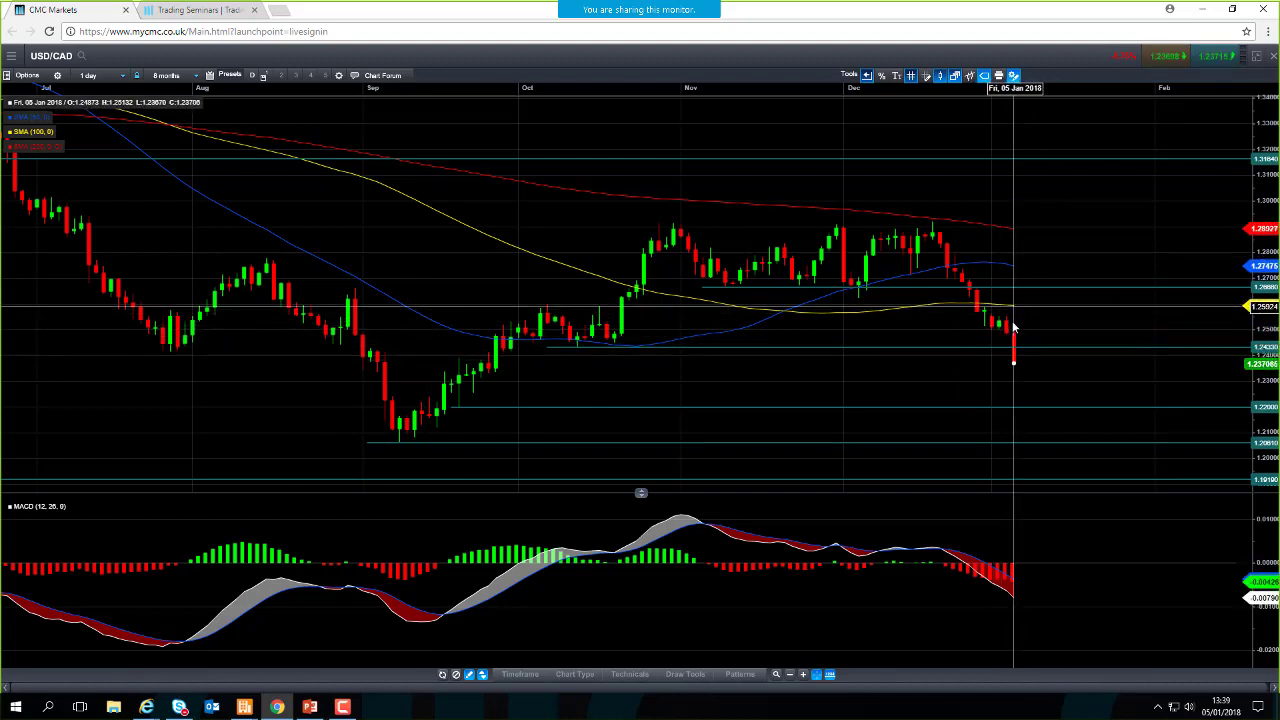
{"action": "mouse_move", "coordinate": [1013, 327]}
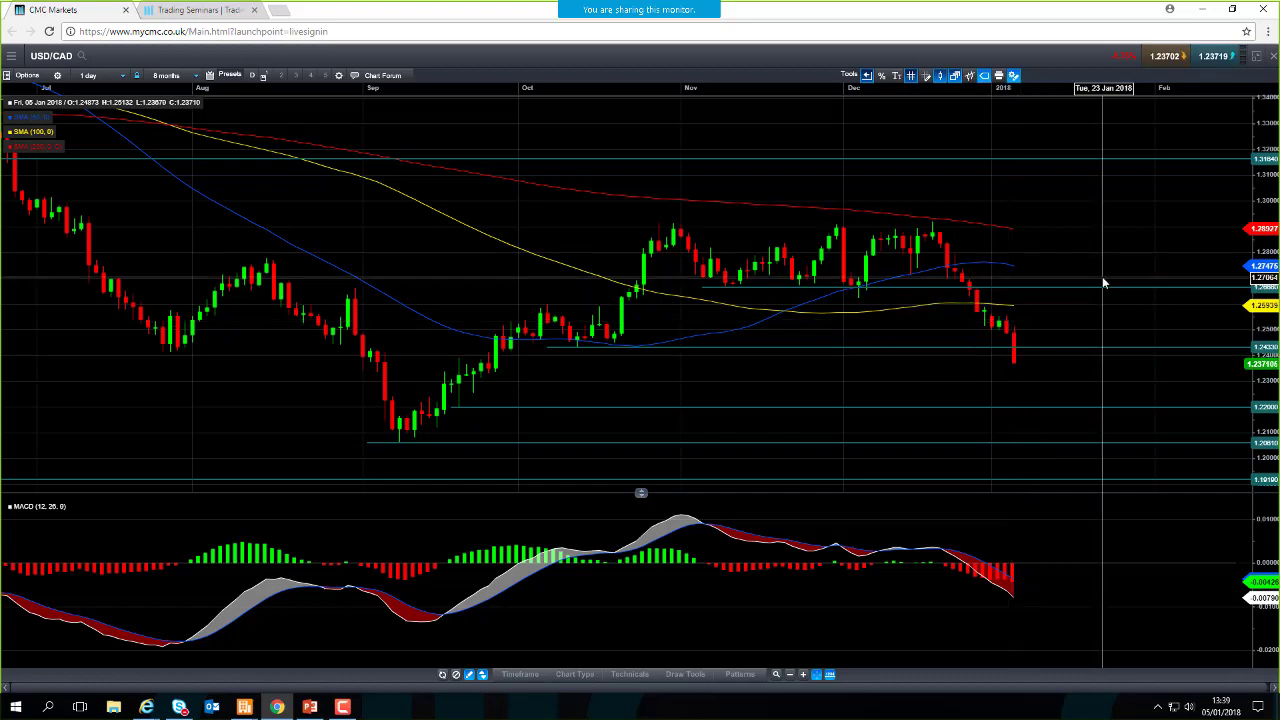
{"action": "left_click", "coordinate": [1272, 58]}
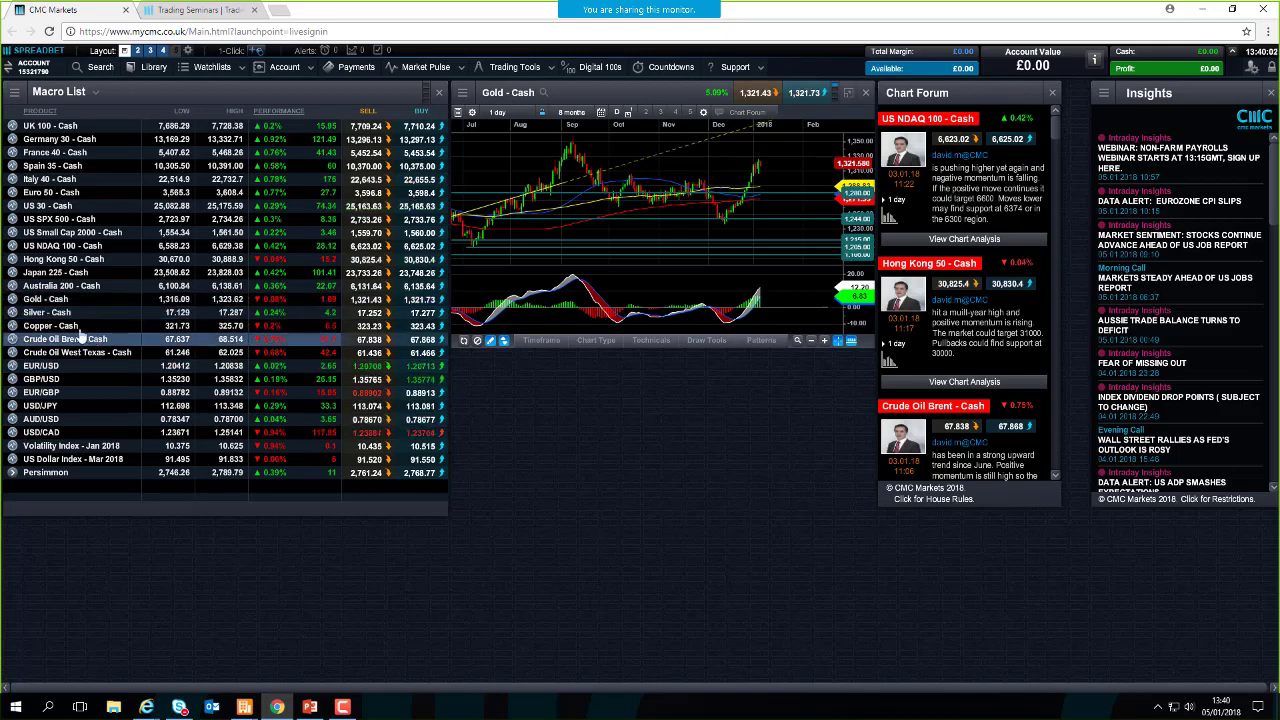
Open a new chart for a Macro List product from its context menu.
{"action": "right_click", "coordinate": [12, 309]}
{"action": "left_click", "coordinate": [118, 358]}
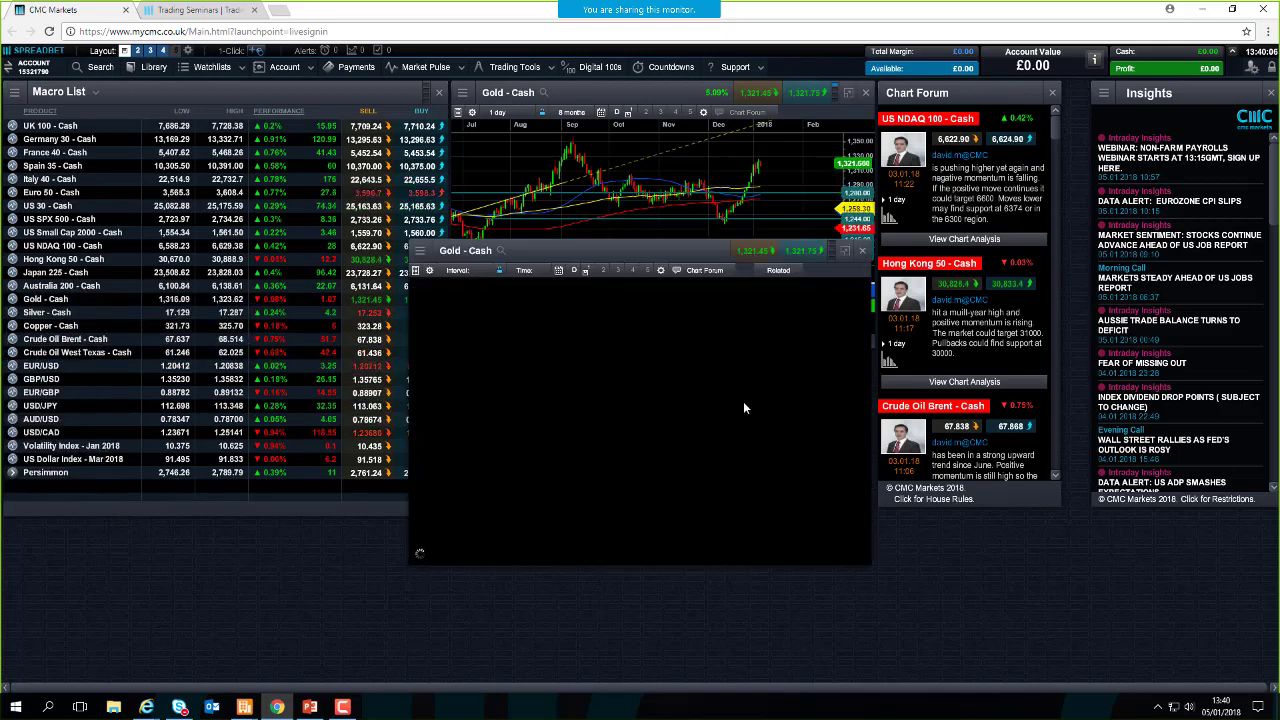
{"action": "left_click", "coordinate": [850, 252]}
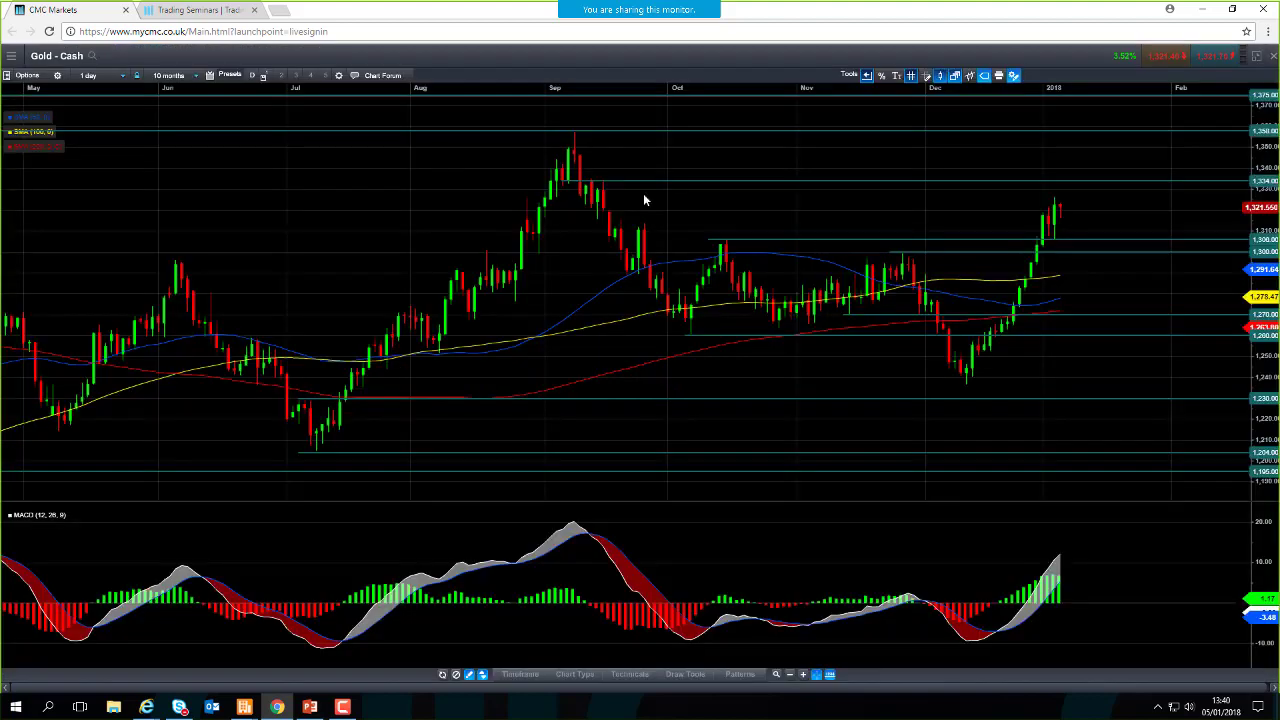
{"action": "left_click", "coordinate": [88, 76]}
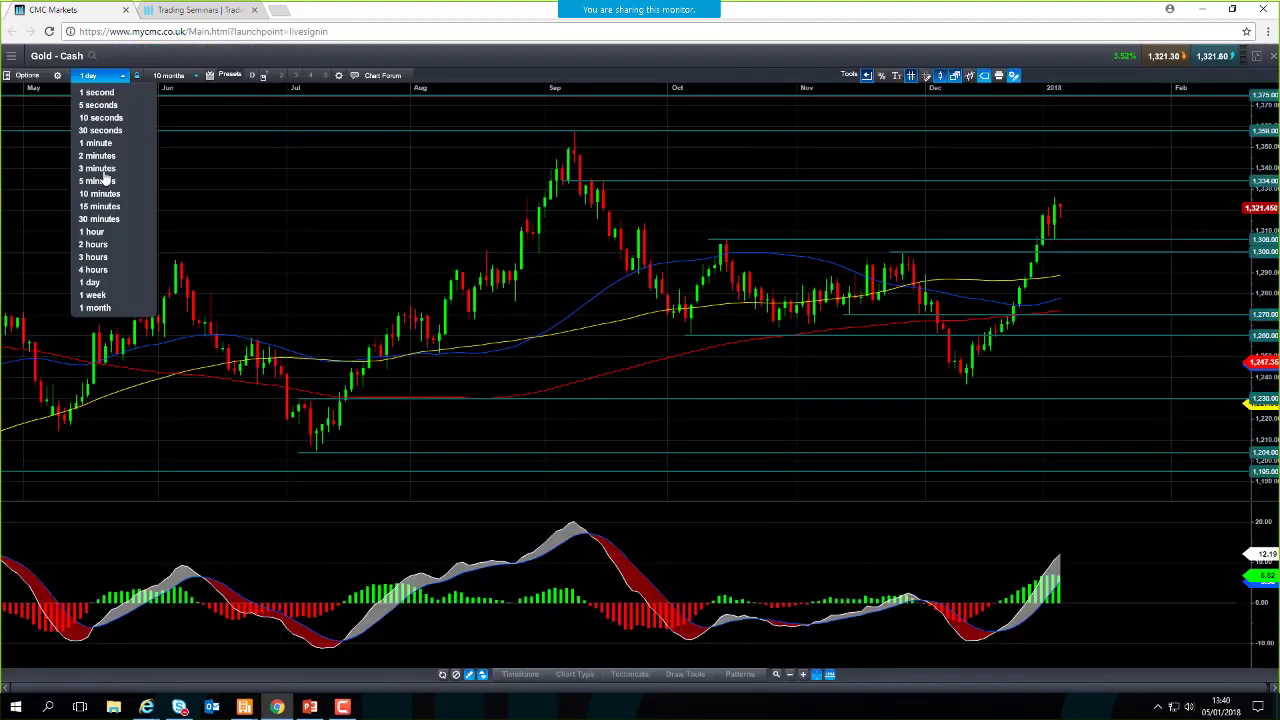
{"action": "left_click", "coordinate": [128, 233]}
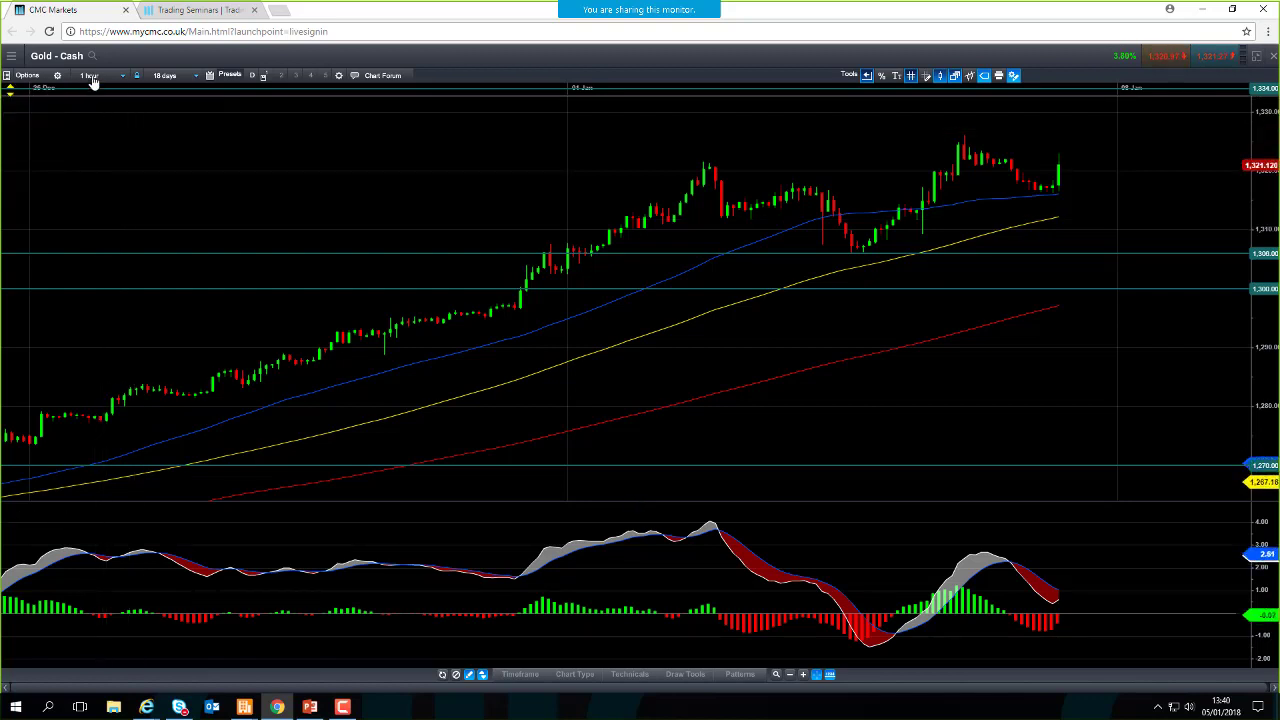
{"action": "left_click", "coordinate": [92, 78]}
{"action": "left_click", "coordinate": [99, 206]}
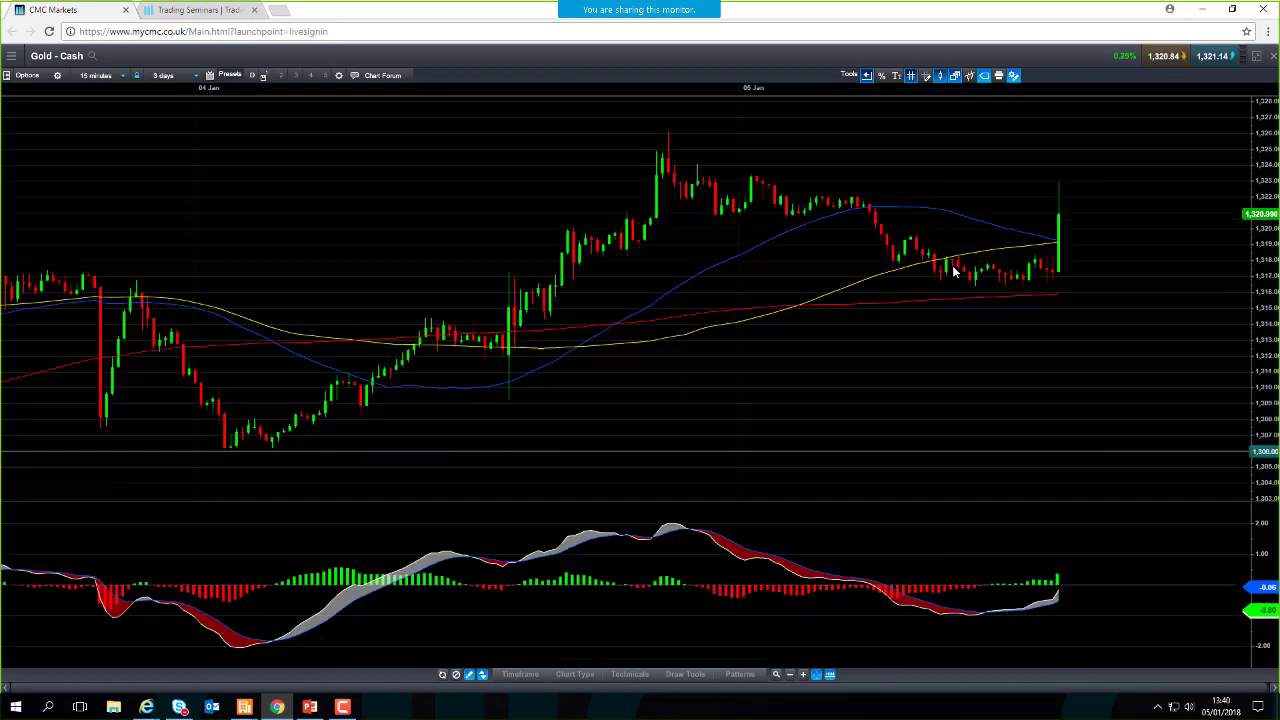
{"action": "left_click", "coordinate": [96, 76]}
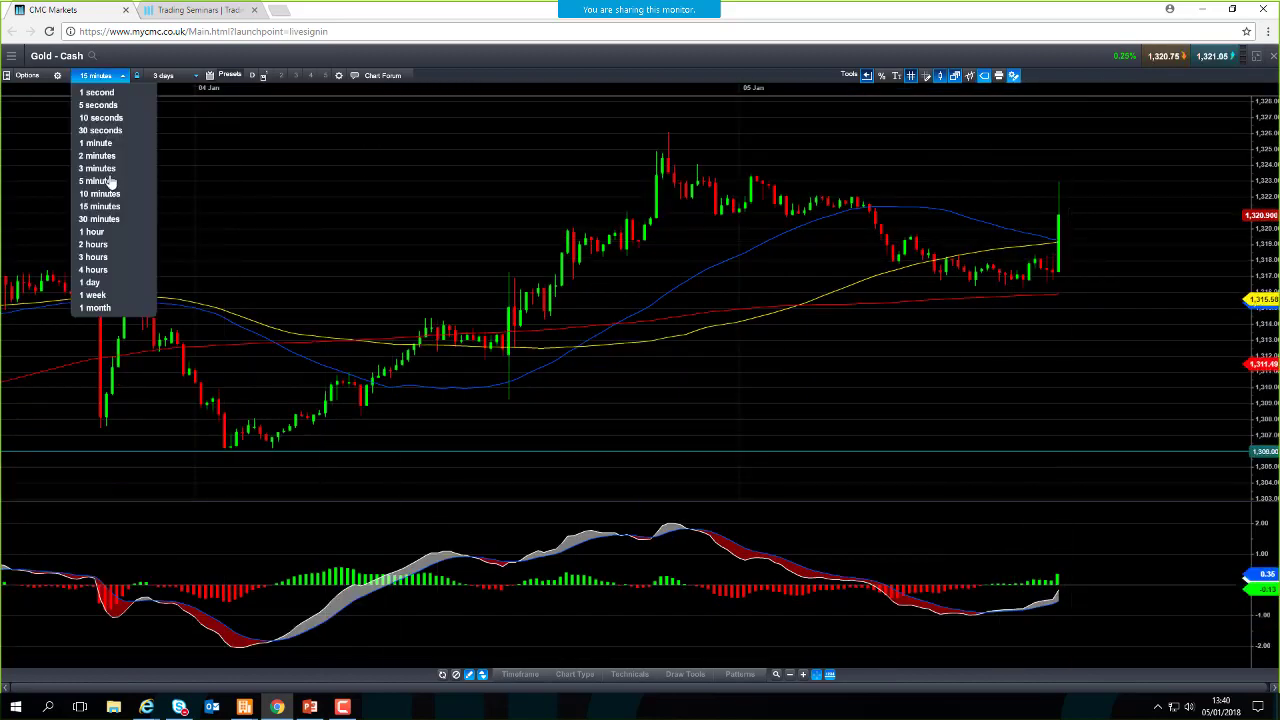
{"action": "left_click", "coordinate": [120, 284]}
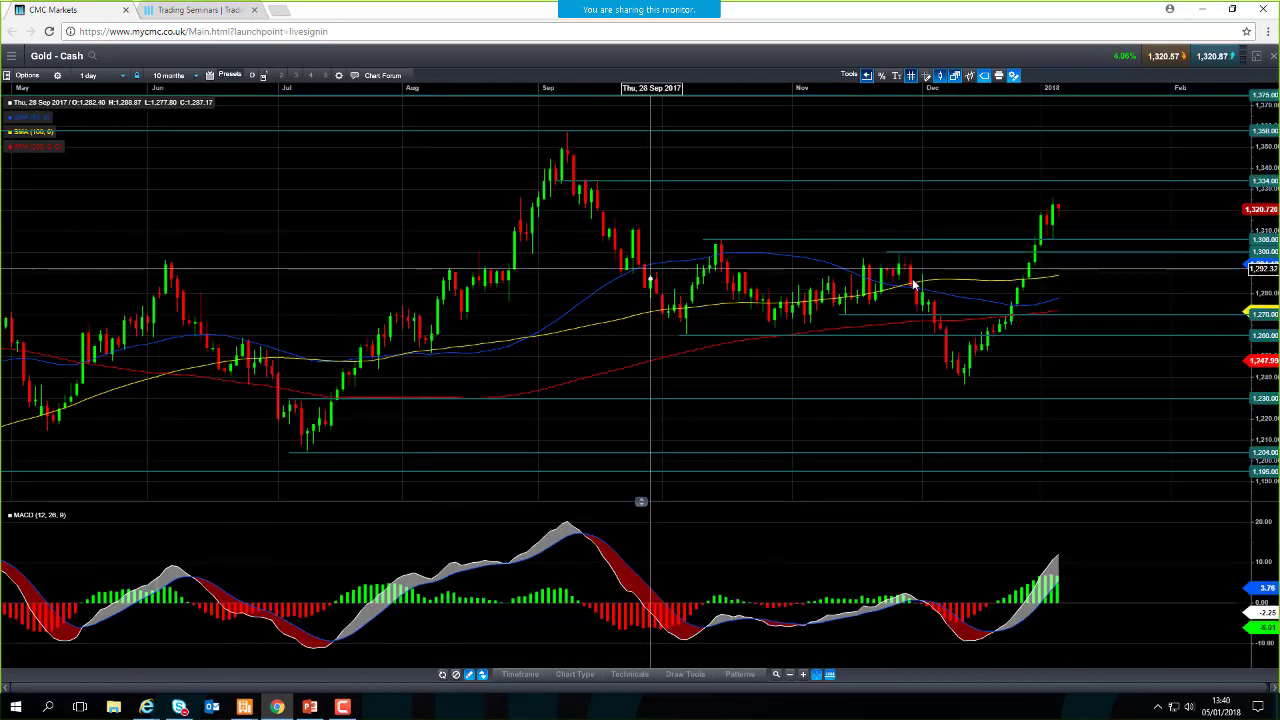
Zoom the Gold daily chart to adjust its displayed period.
{"action": "scroll", "coordinate": [1064, 376], "scroll_direction": "down", "scroll_amount": 2}
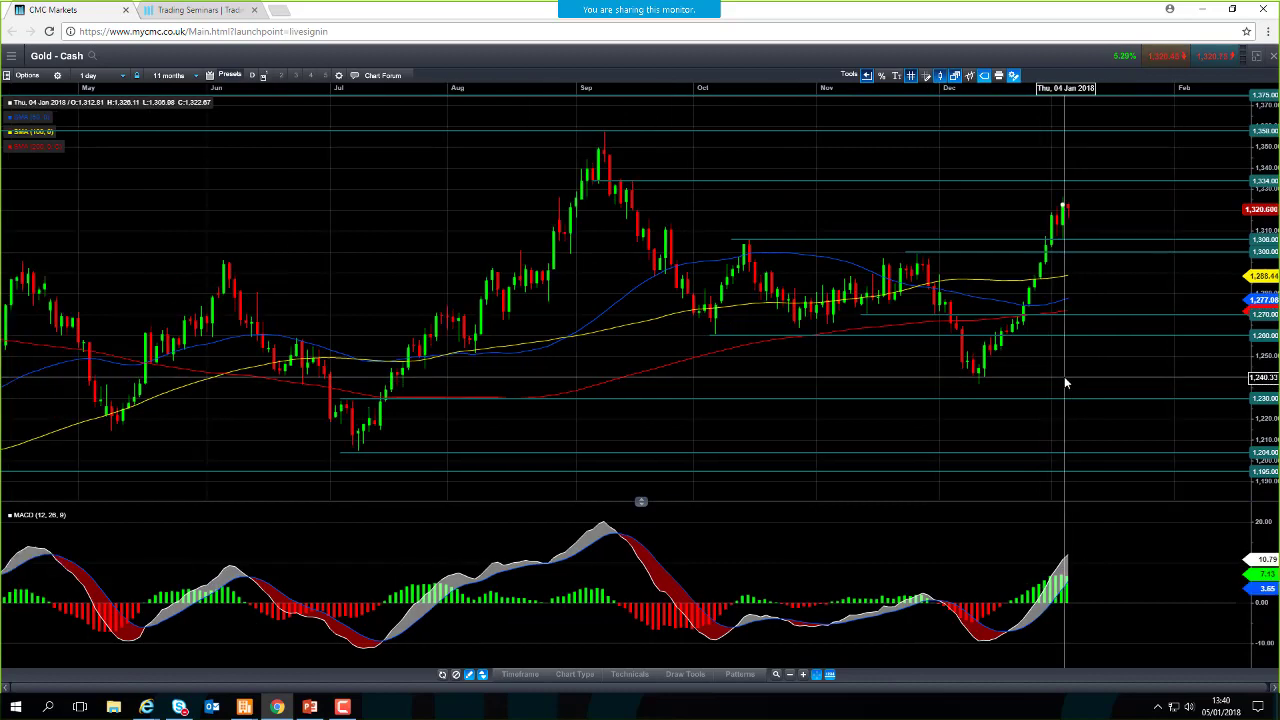
{"action": "scroll", "coordinate": [1065, 378], "scroll_direction": "down", "scroll_amount": 3}
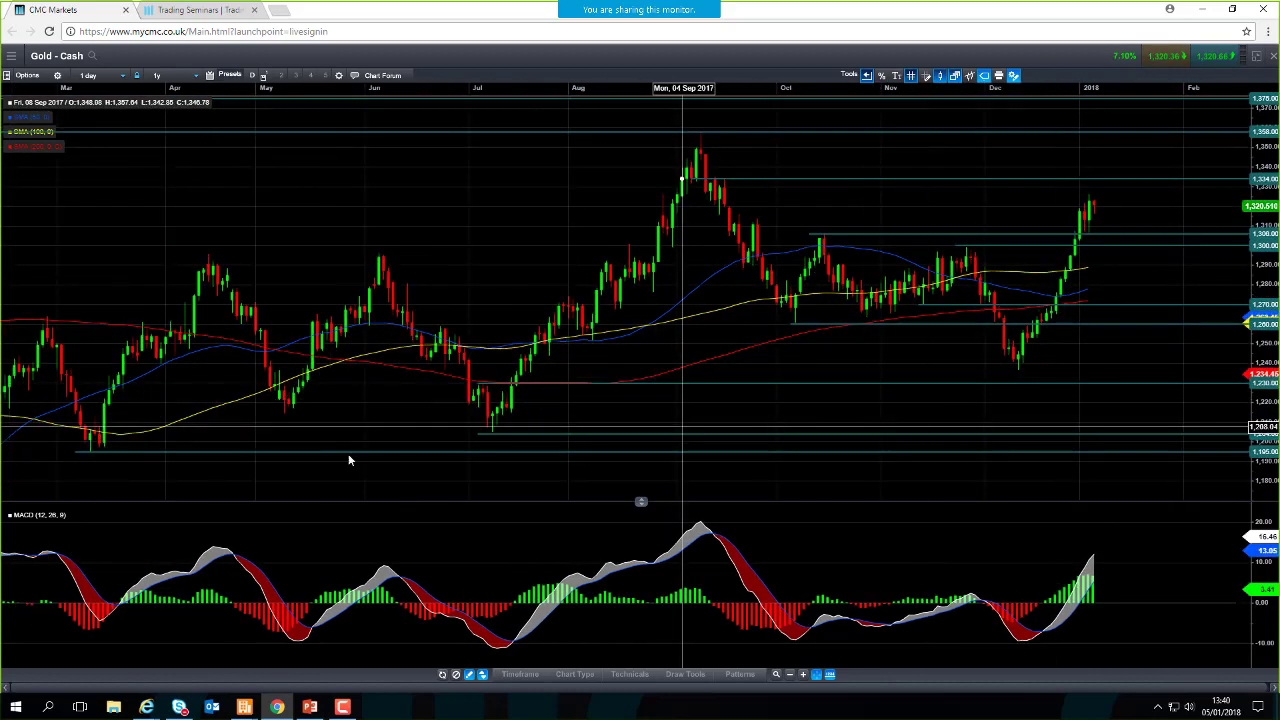
{"action": "scroll", "coordinate": [247, 477], "scroll_direction": "down", "scroll_amount": 2}
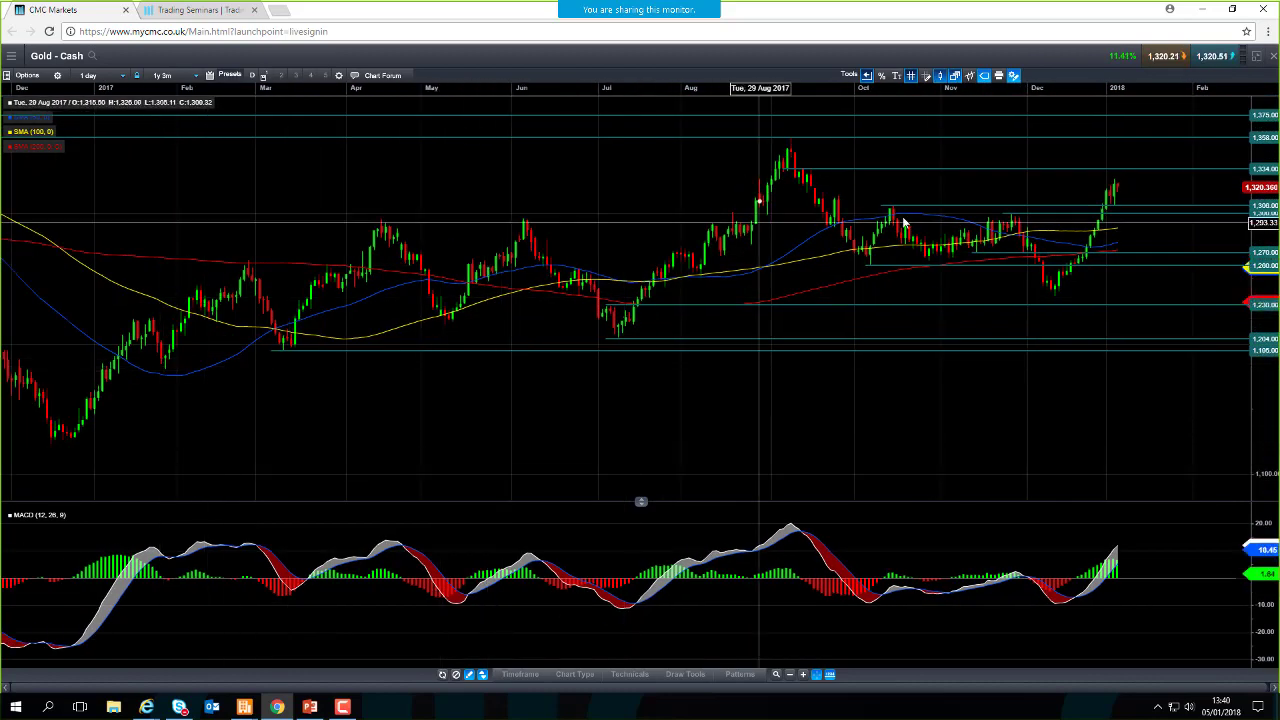
{"action": "scroll", "coordinate": [911, 222], "scroll_direction": "up", "scroll_amount": 1}
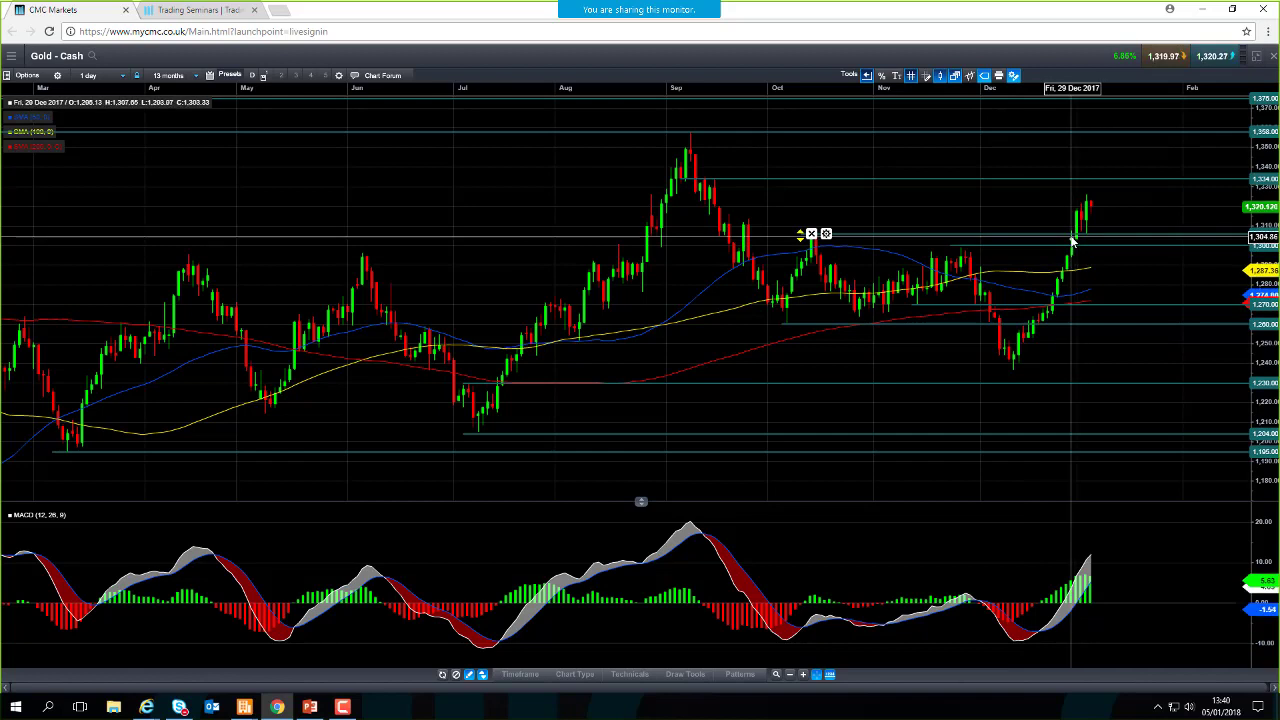
Raise a horizontal price line to about 1,316 and restore the workspace layout.
{"action": "left_click_drag", "start_coordinate": [808, 222], "coordinate": [1086, 206]}
{"action": "mouse_move", "coordinate": [1087, 210]}
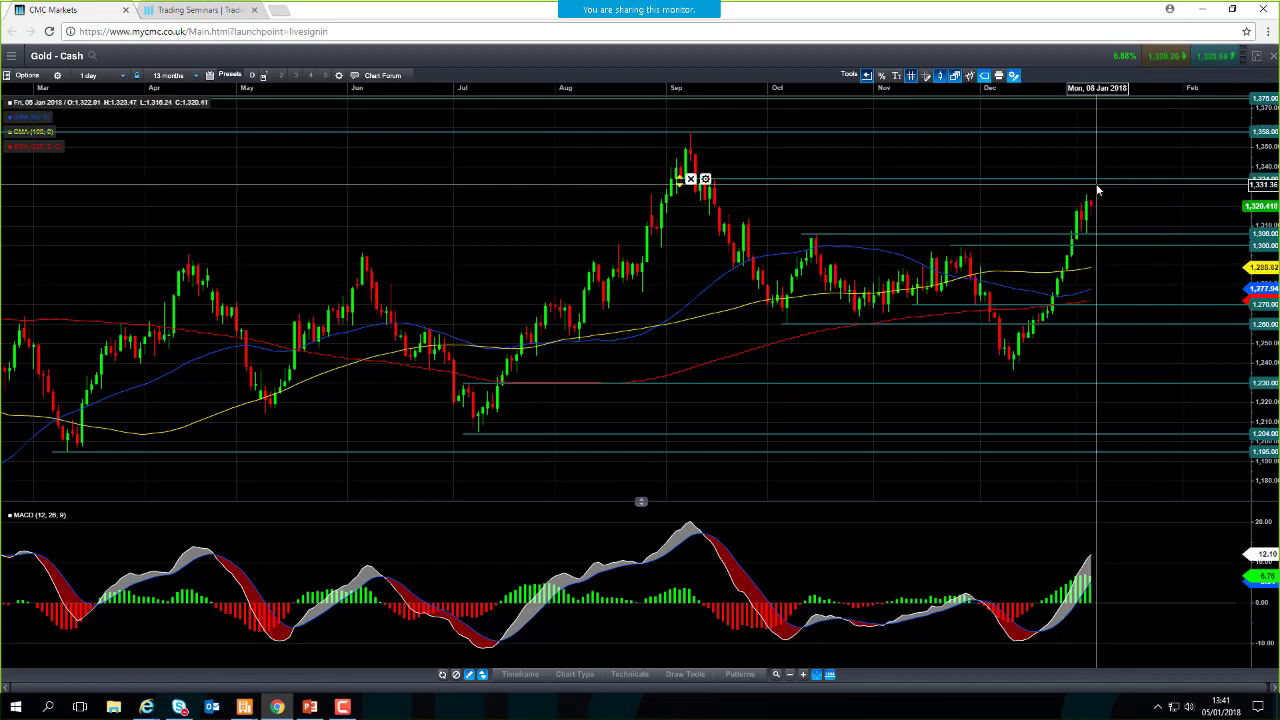
{"action": "scroll", "coordinate": [1098, 192], "scroll_direction": "up", "scroll_amount": 3}
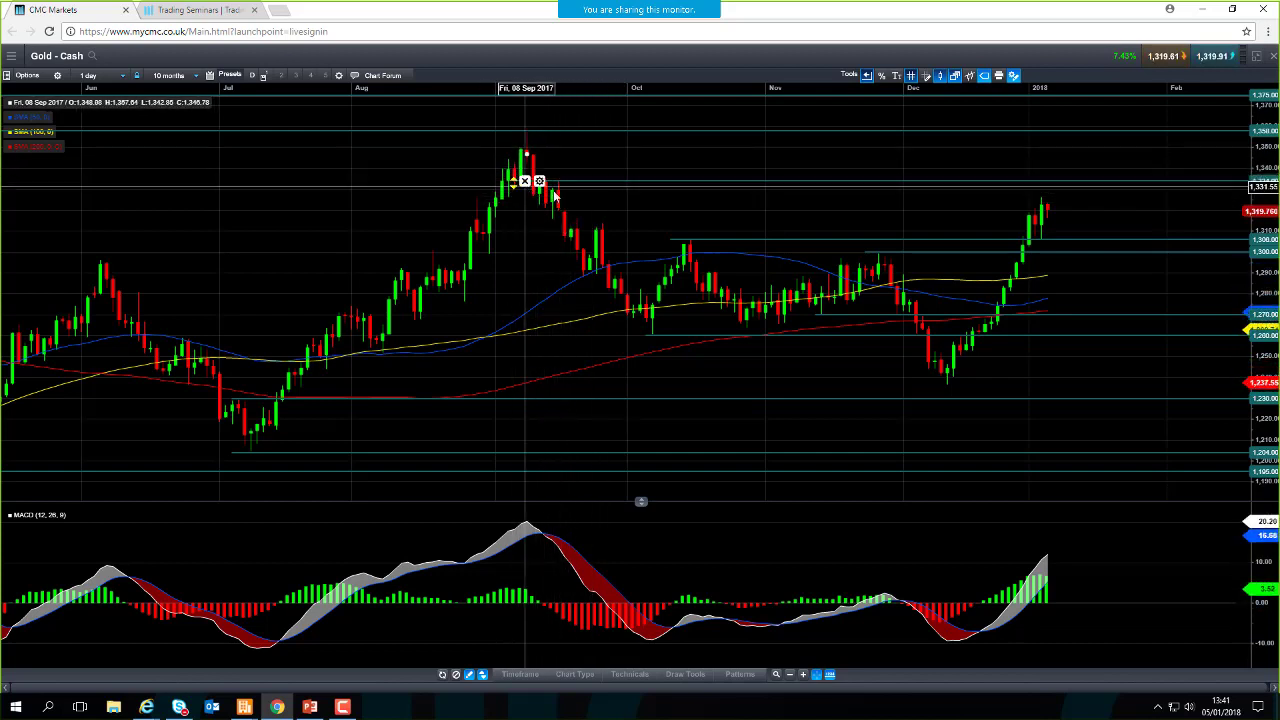
{"action": "left_click", "coordinate": [535, 180]}
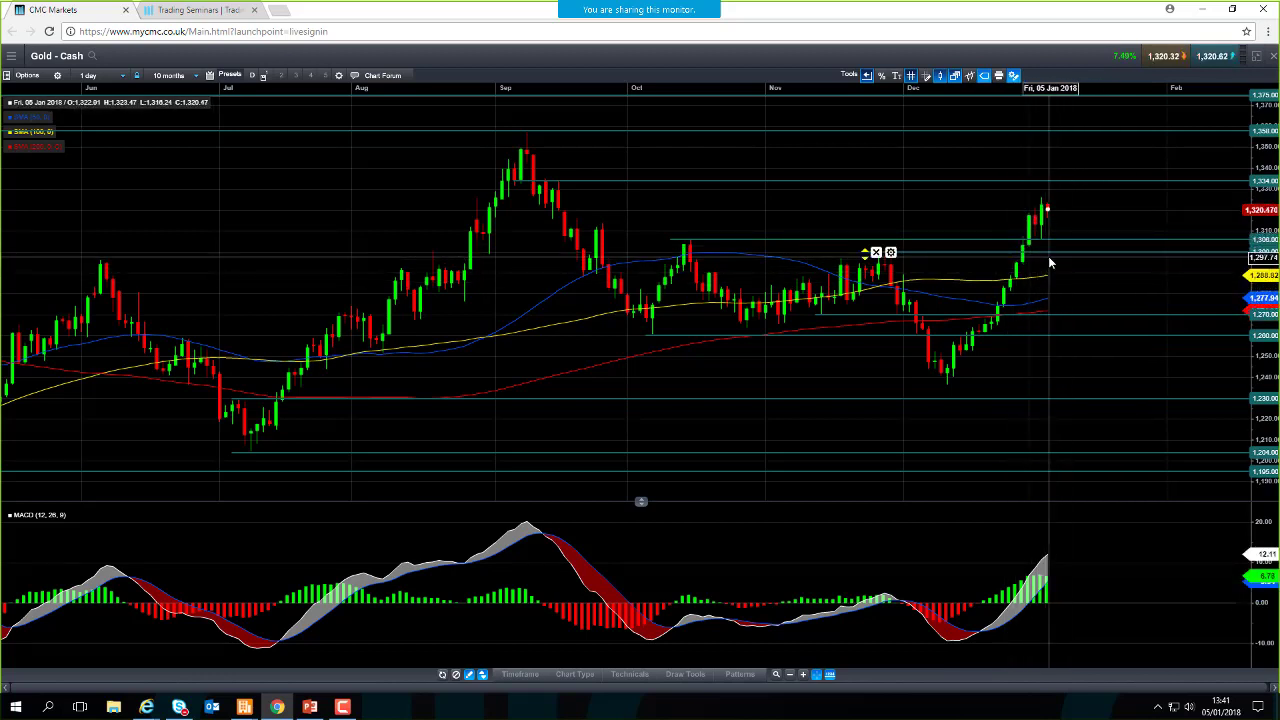
{"action": "key", "text": "Escape"}
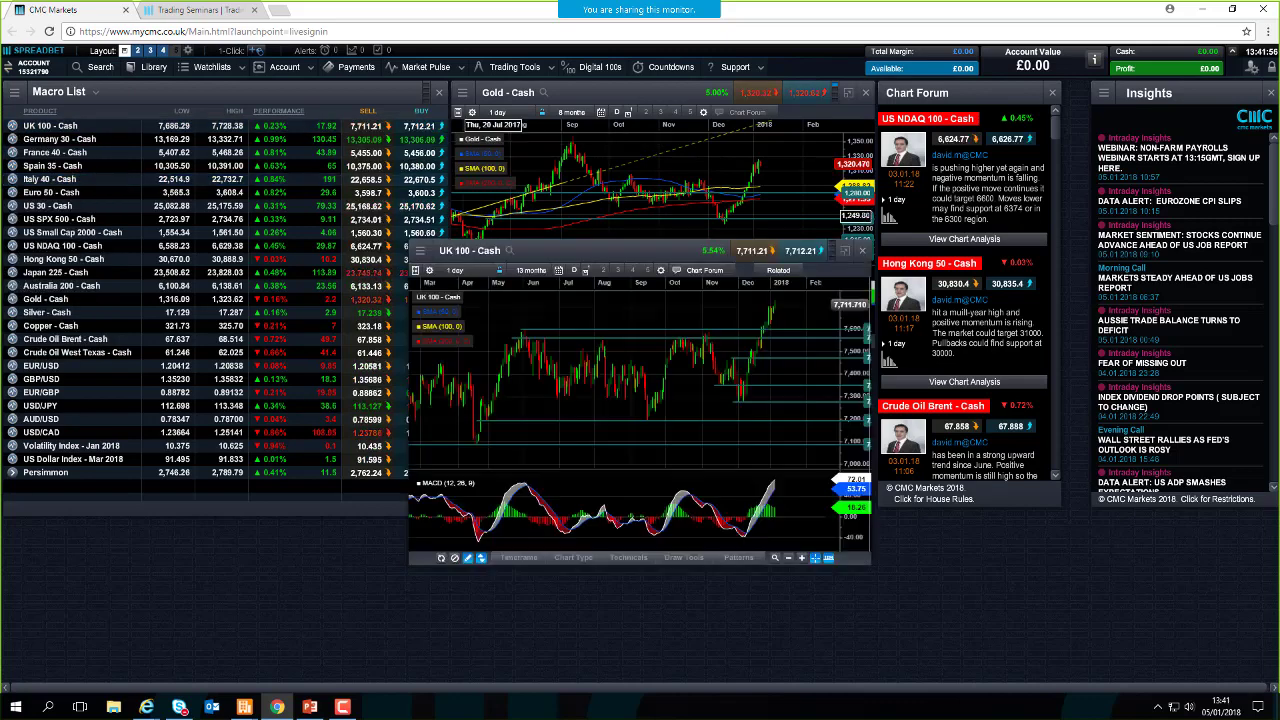
Open the UK 100 chart full-screen and switch it to intraday, then 3-minute candles.
{"action": "left_click", "coordinate": [848, 243]}
{"action": "left_click", "coordinate": [93, 80]}
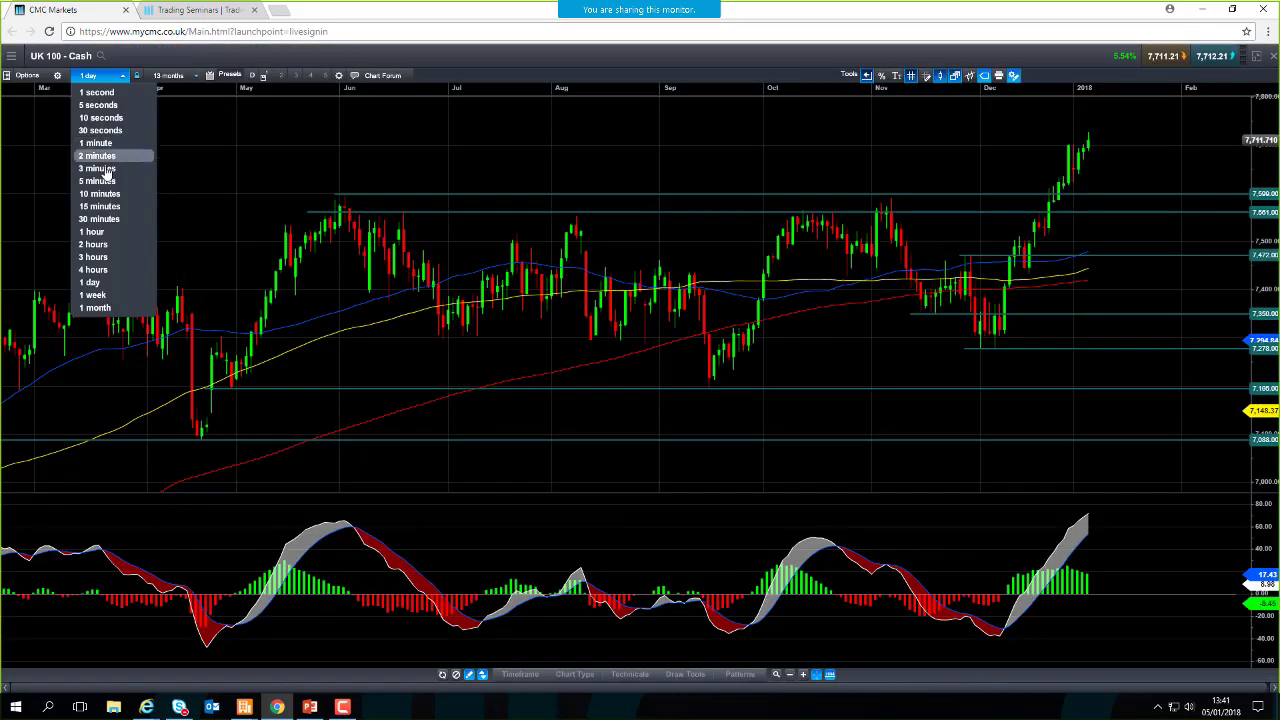
{"action": "left_click", "coordinate": [114, 212]}
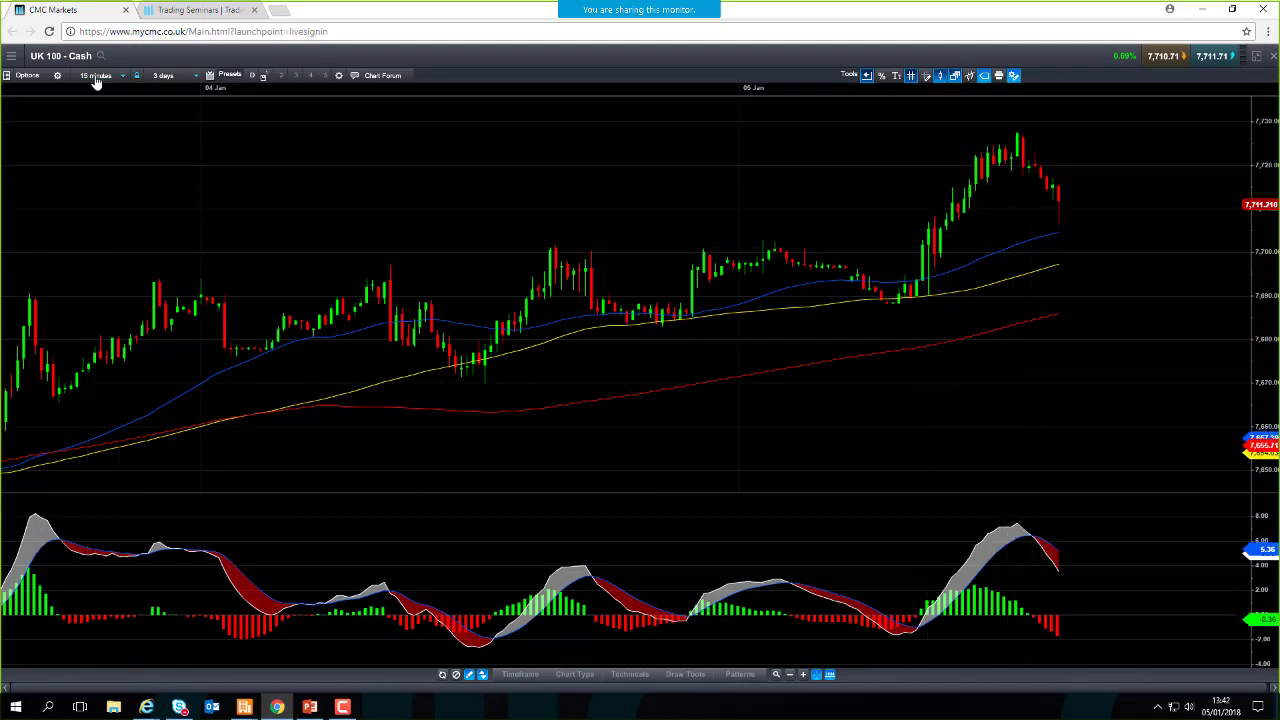
{"action": "left_click", "coordinate": [95, 76]}
{"action": "left_click", "coordinate": [96, 179]}
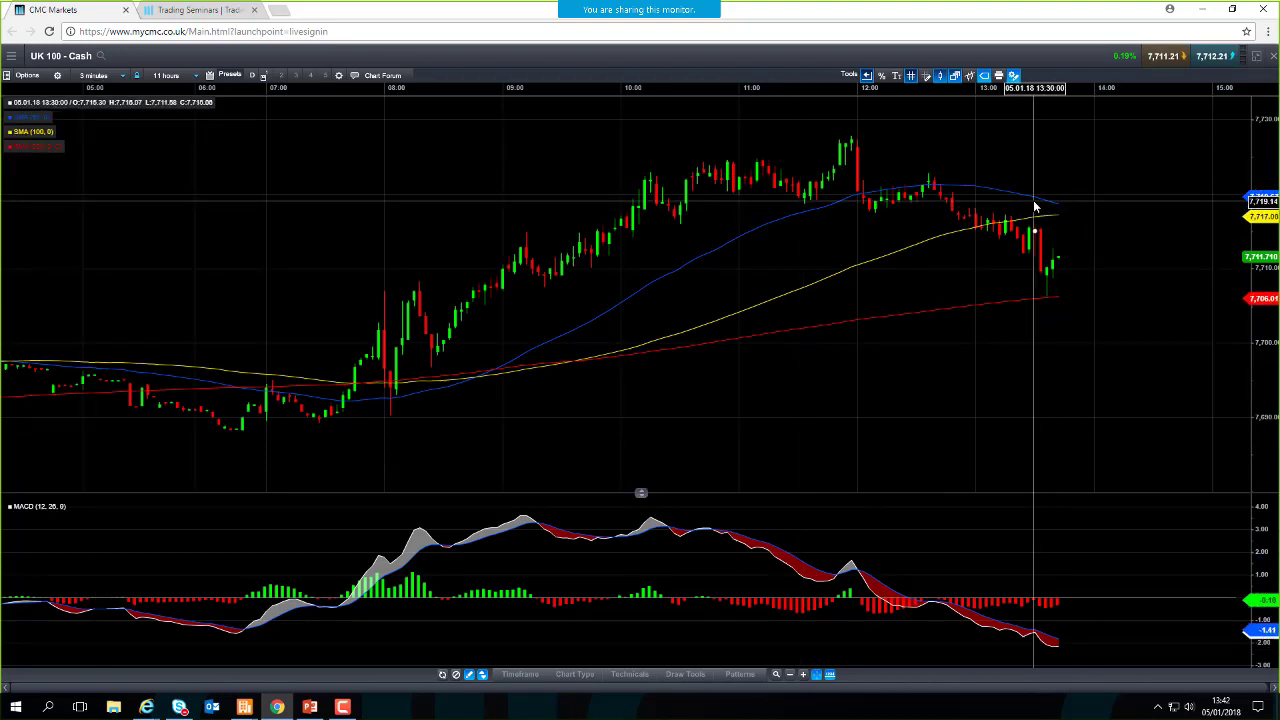
{"action": "mouse_move", "coordinate": [1038, 206]}
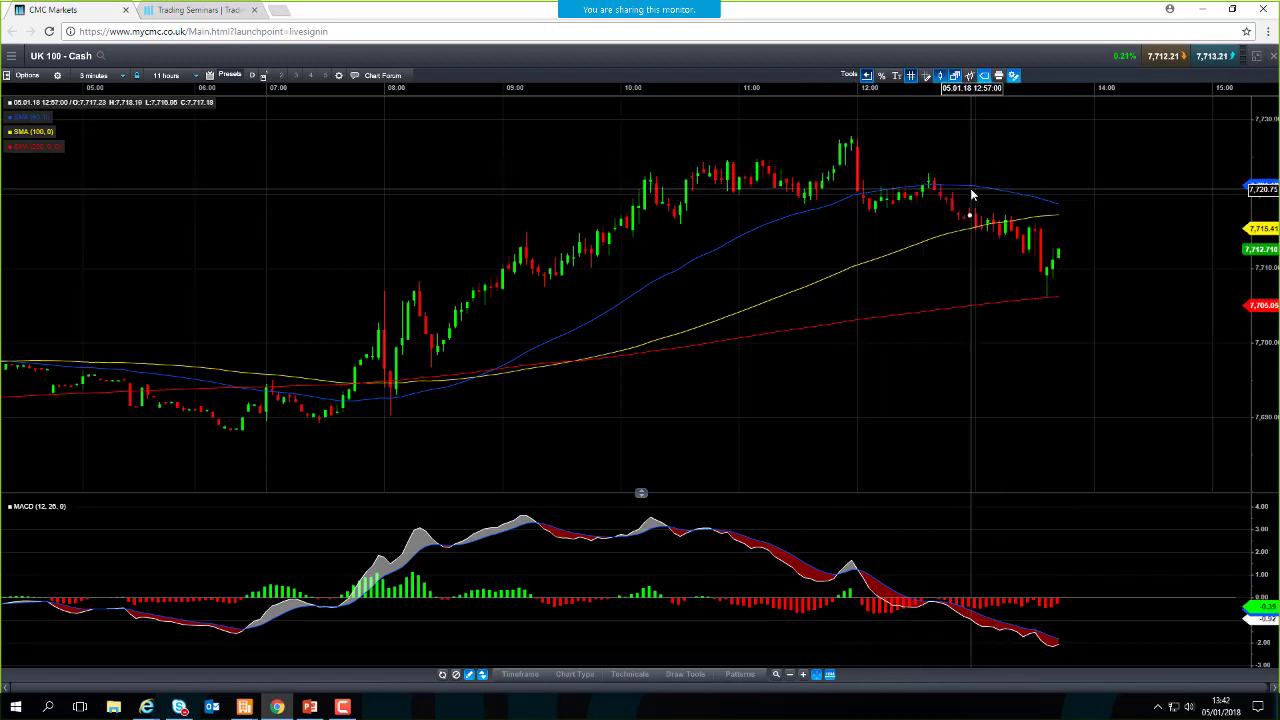
Return UK 100 to daily candles on a 7-month view spanning levels 7,105 to 7,599.
{"action": "left_click", "coordinate": [96, 77]}
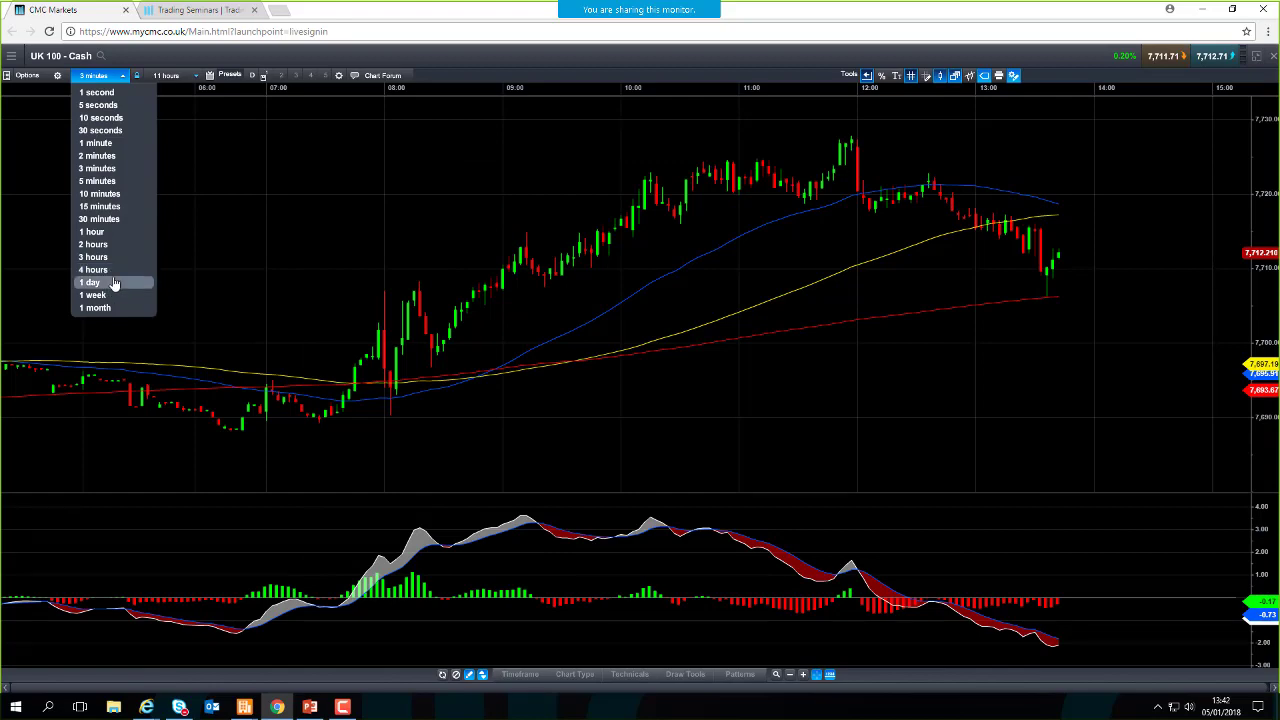
{"action": "left_click", "coordinate": [114, 283]}
{"action": "scroll", "coordinate": [1010, 240], "scroll_direction": "up", "scroll_amount": 3}
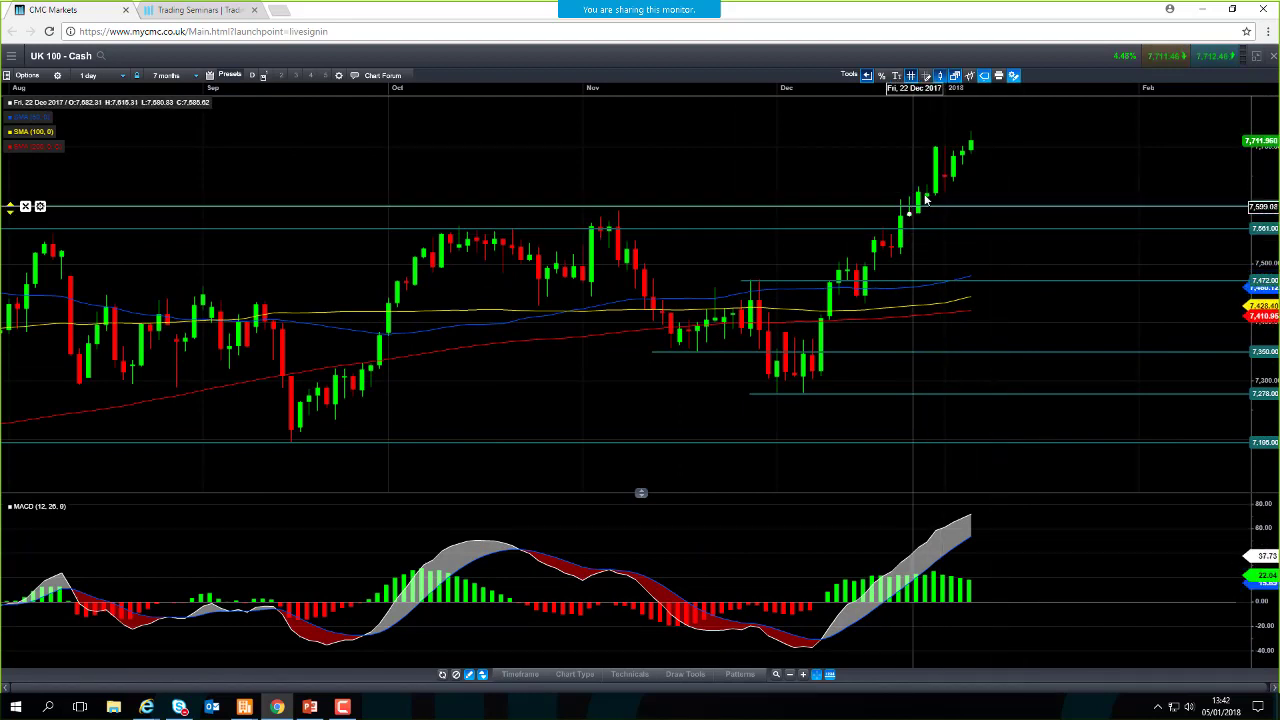
{"action": "mouse_move", "coordinate": [975, 150]}
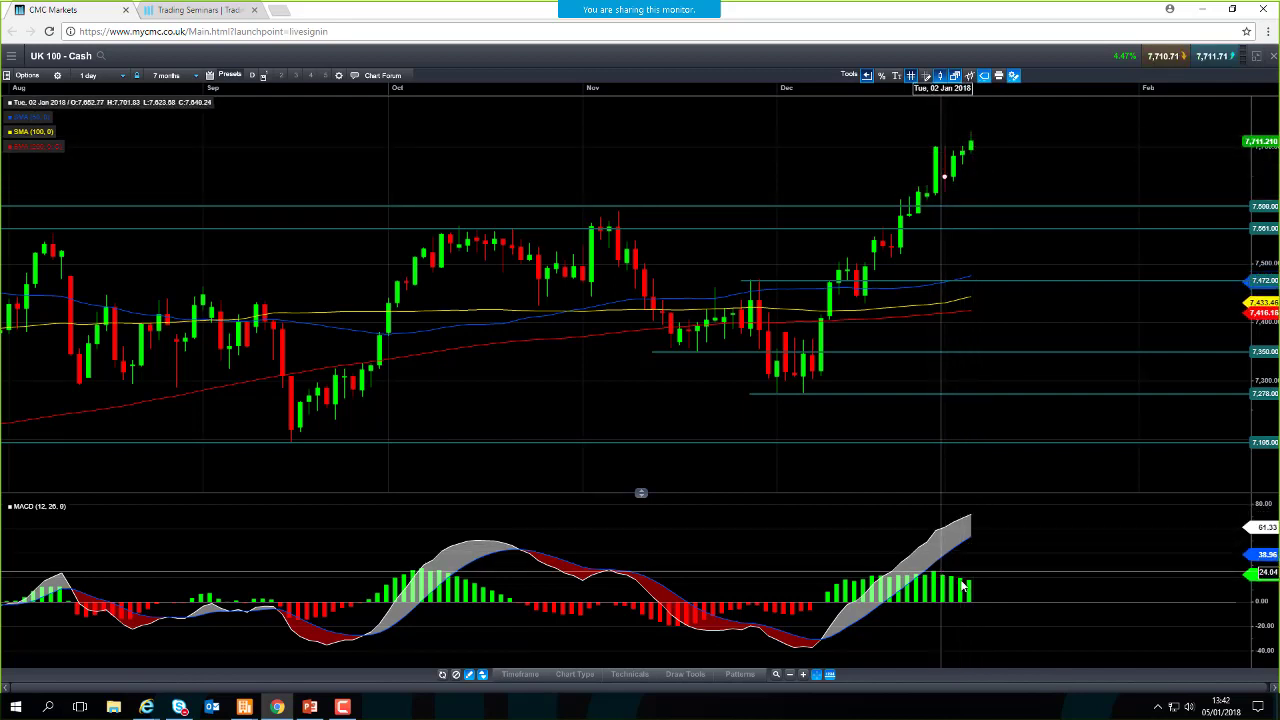
{"action": "mouse_move", "coordinate": [963, 586]}
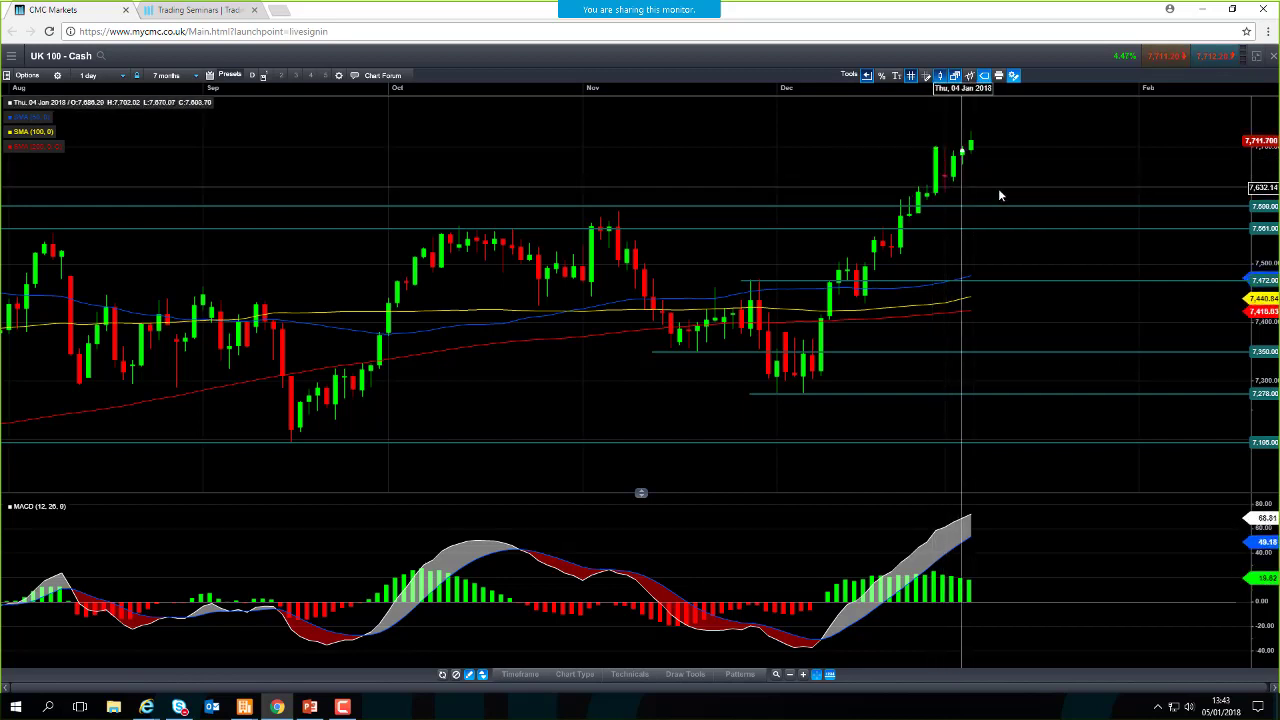
Restore the dashboard and expand the Crude Oil Brent chart to fill the window.
{"action": "left_click", "coordinate": [1274, 58]}
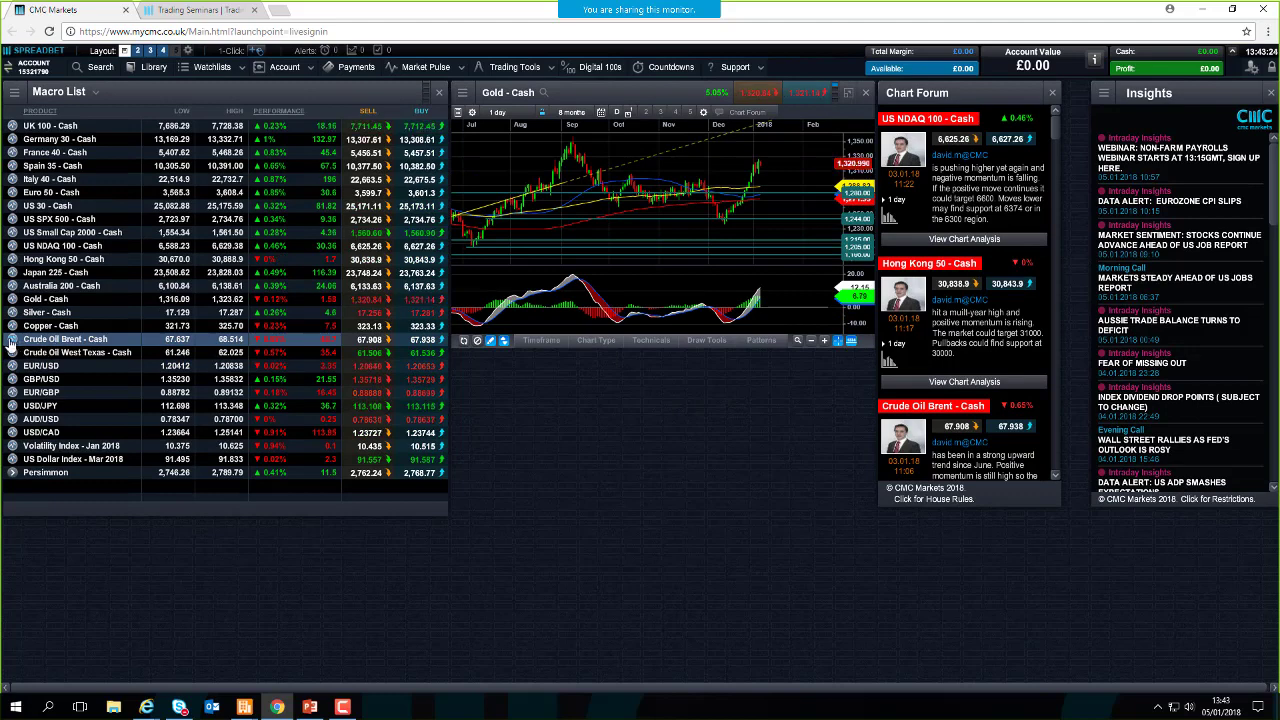
{"action": "right_click", "coordinate": [63, 342]}
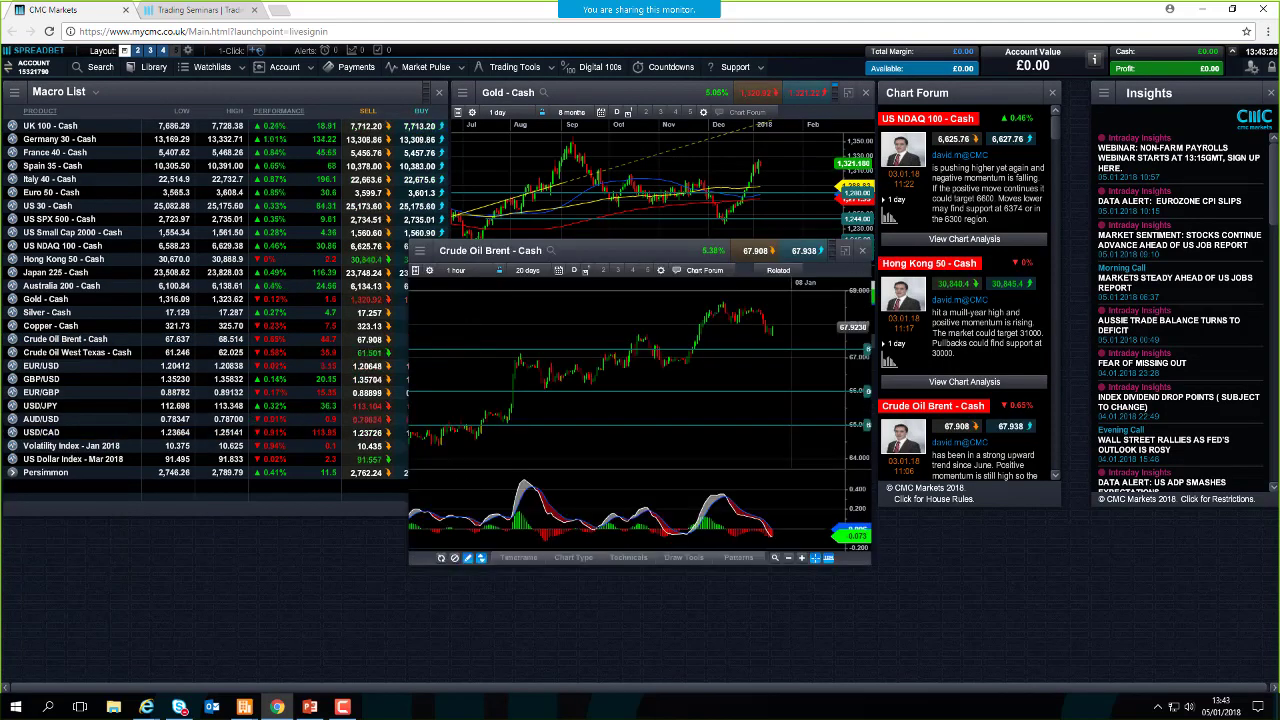
{"action": "left_click", "coordinate": [845, 251]}
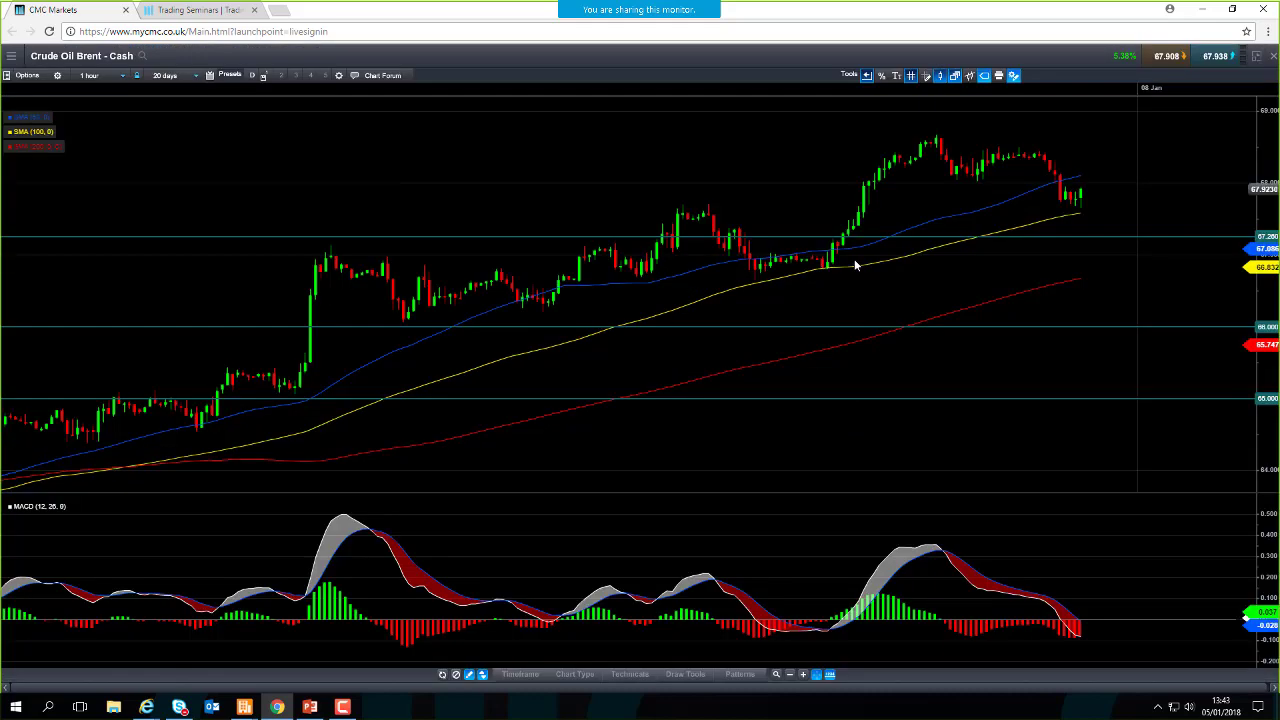
Switch the Brent chart to 10-minute candles, then to daily candles.
{"action": "left_click", "coordinate": [100, 75]}
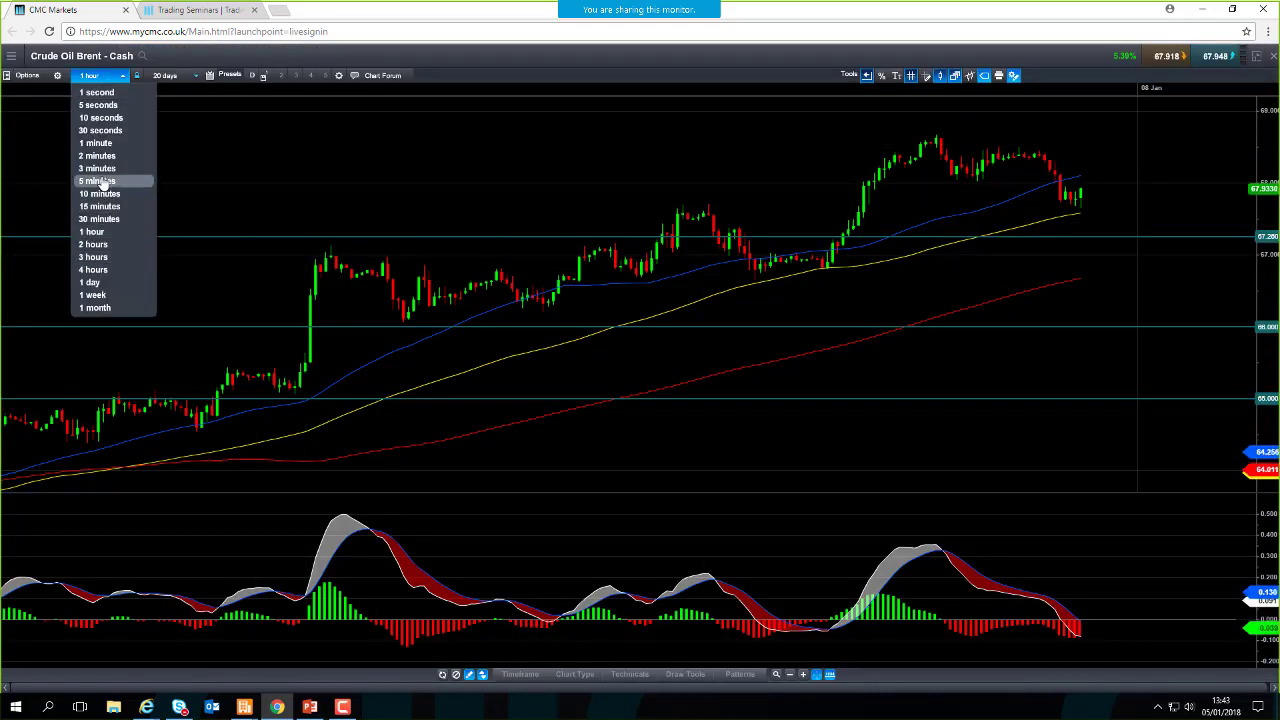
{"action": "left_click", "coordinate": [100, 194]}
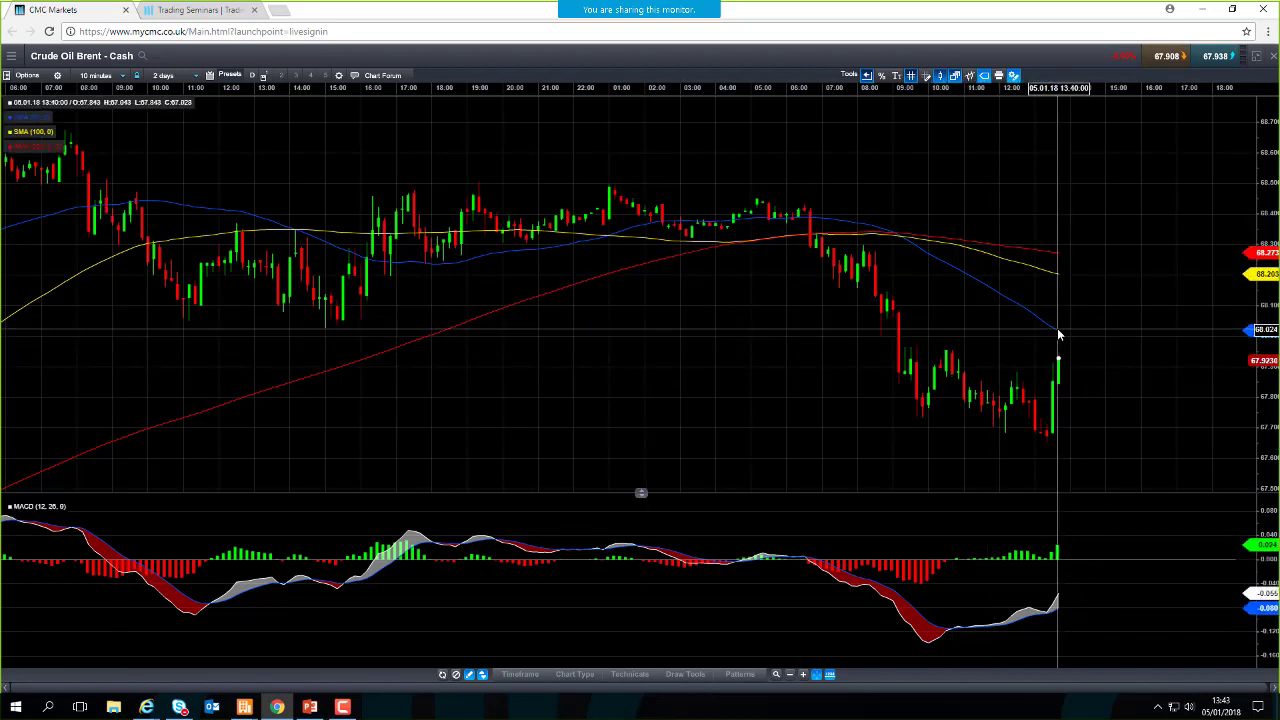
{"action": "mouse_move", "coordinate": [1059, 334]}
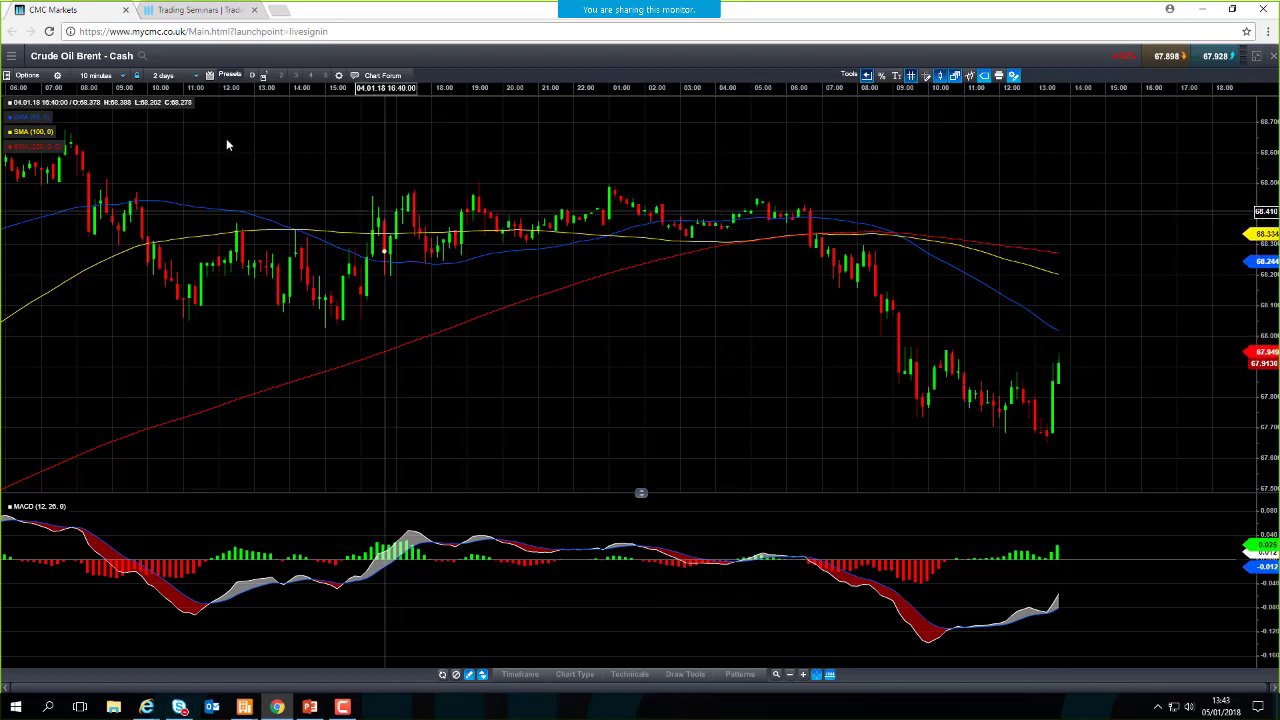
{"action": "left_click", "coordinate": [97, 76]}
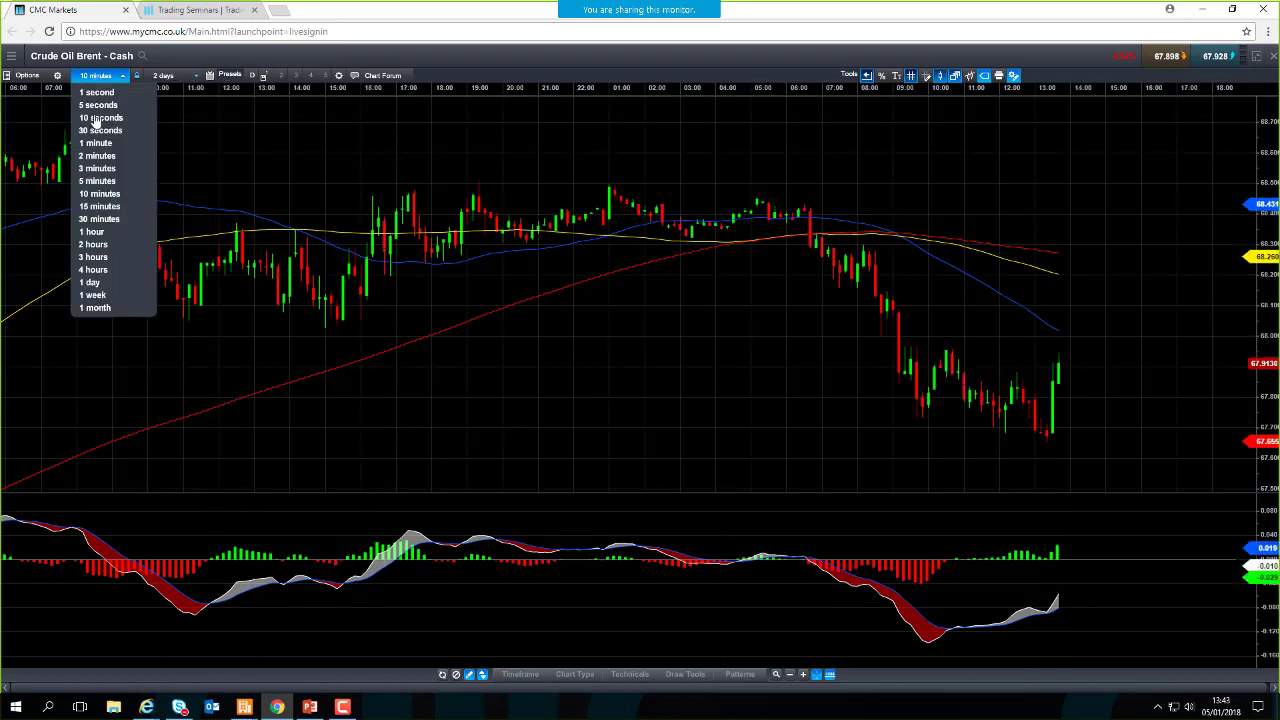
{"action": "left_click", "coordinate": [102, 283]}
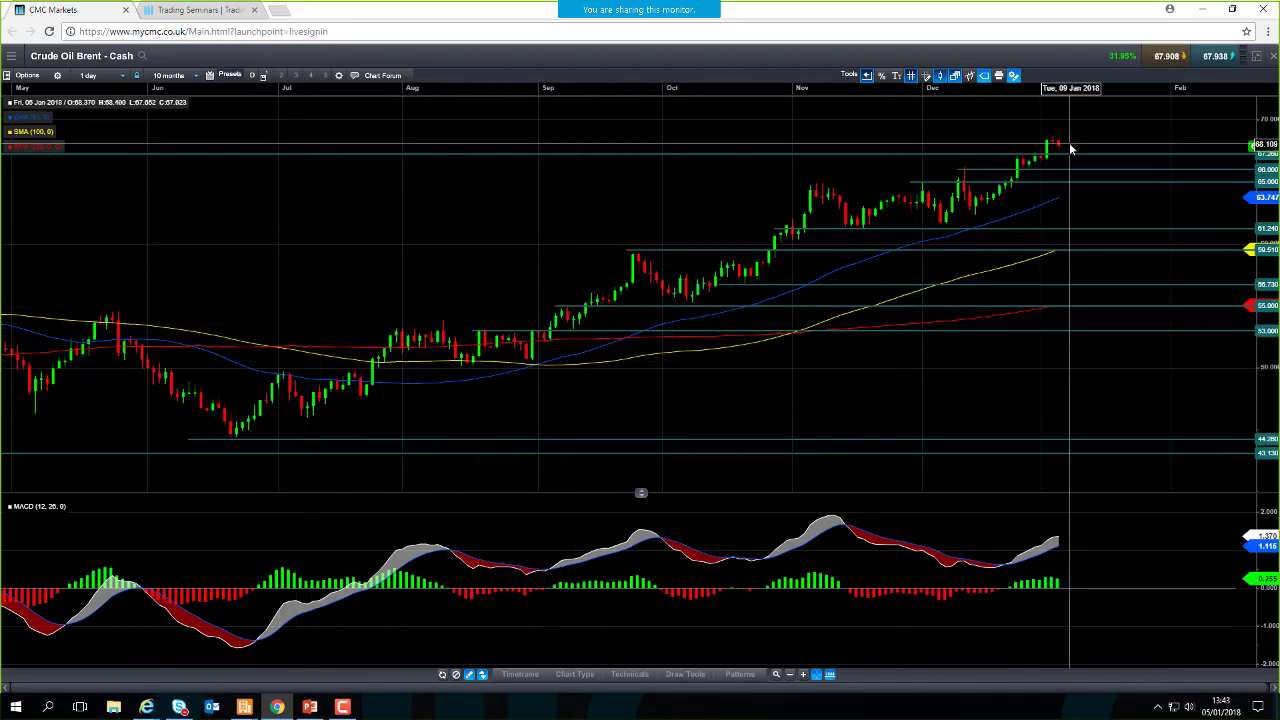
Zoom through the Brent daily candles, then shrink the chart back beside Macro List and Gold.
{"action": "scroll", "coordinate": [995, 146], "scroll_direction": "up", "scroll_amount": 1}
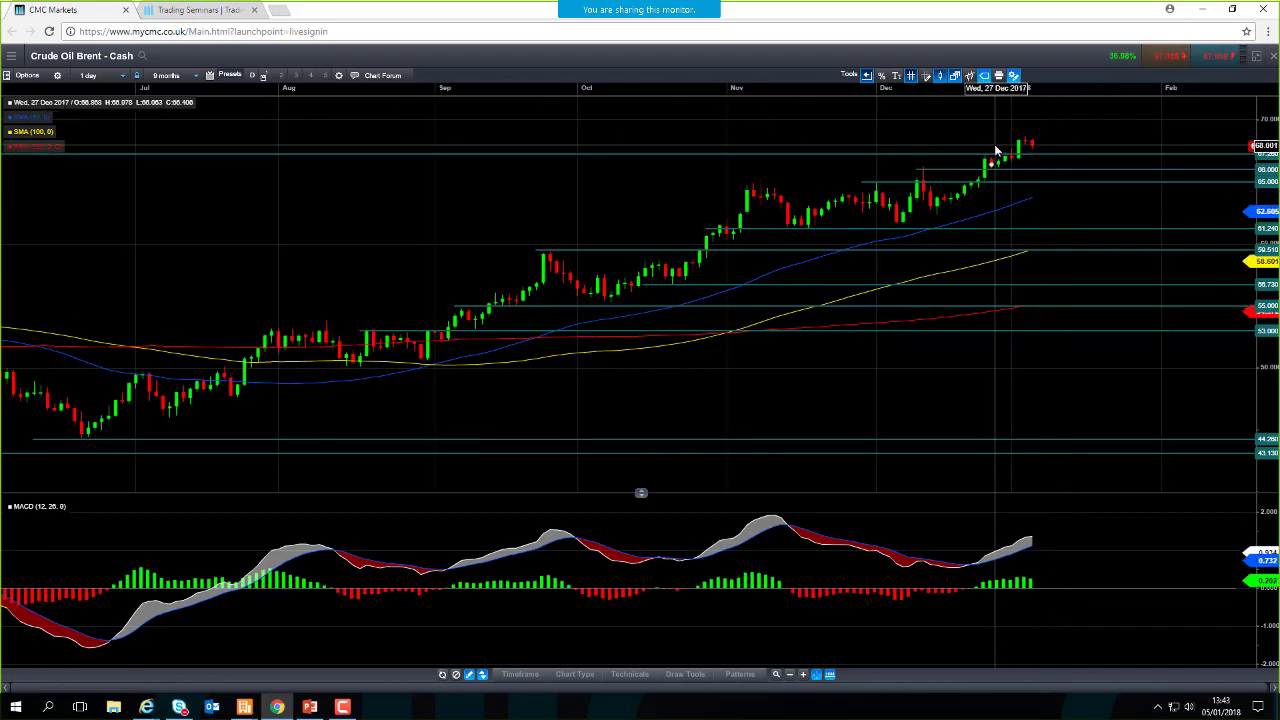
{"action": "scroll", "coordinate": [995, 150], "scroll_direction": "up", "scroll_amount": 2}
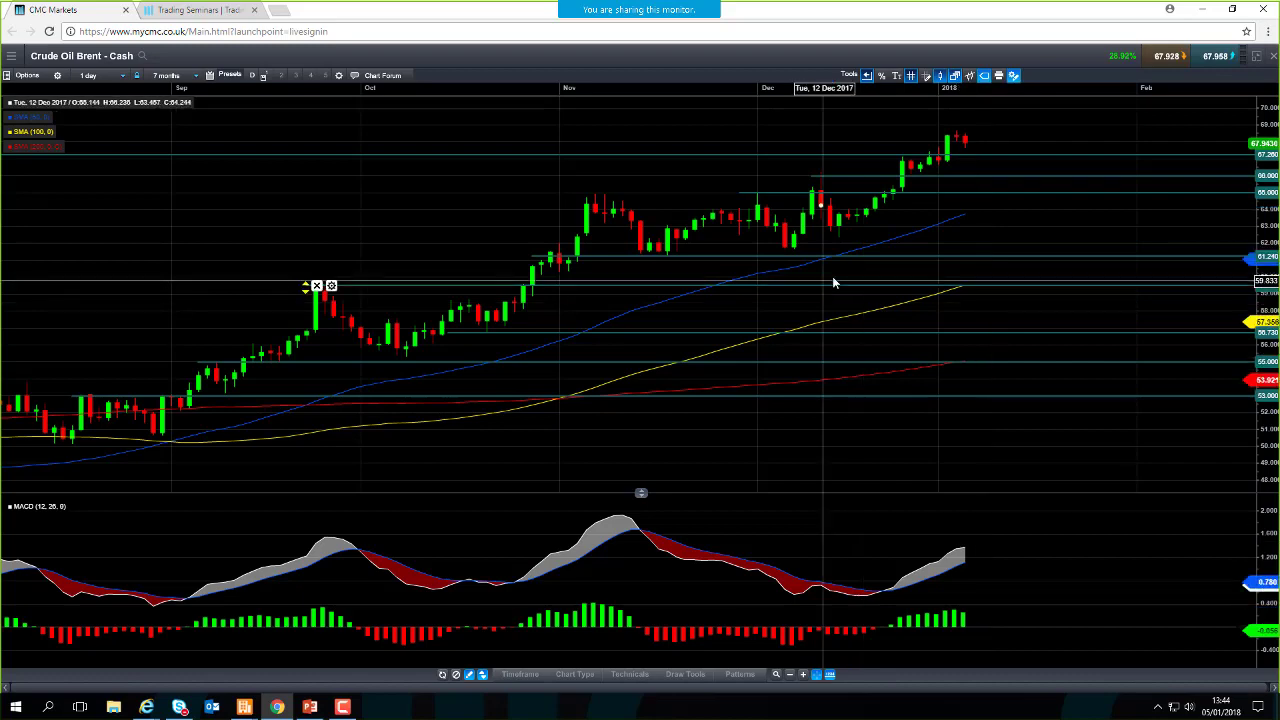
{"action": "scroll", "coordinate": [835, 350], "scroll_direction": "down", "scroll_amount": 1}
{"action": "mouse_move", "coordinate": [837, 356]}
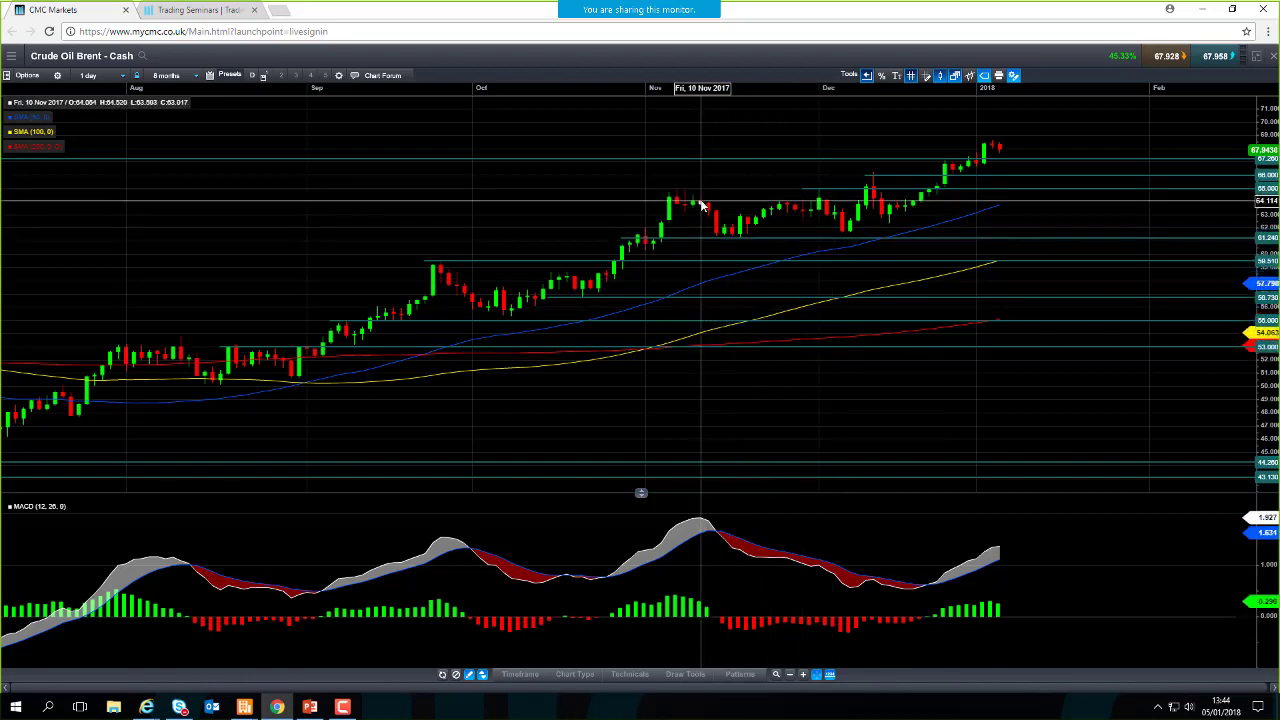
{"action": "mouse_move", "coordinate": [702, 206]}
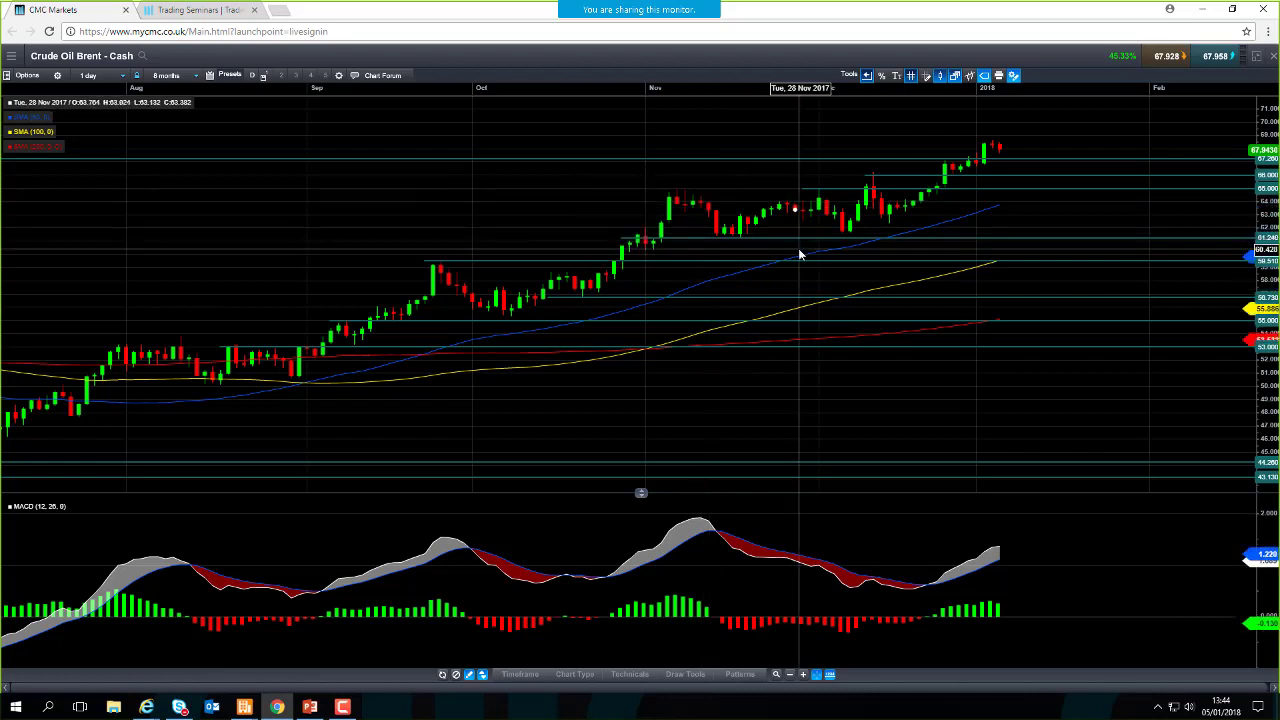
{"action": "mouse_move", "coordinate": [799, 254]}
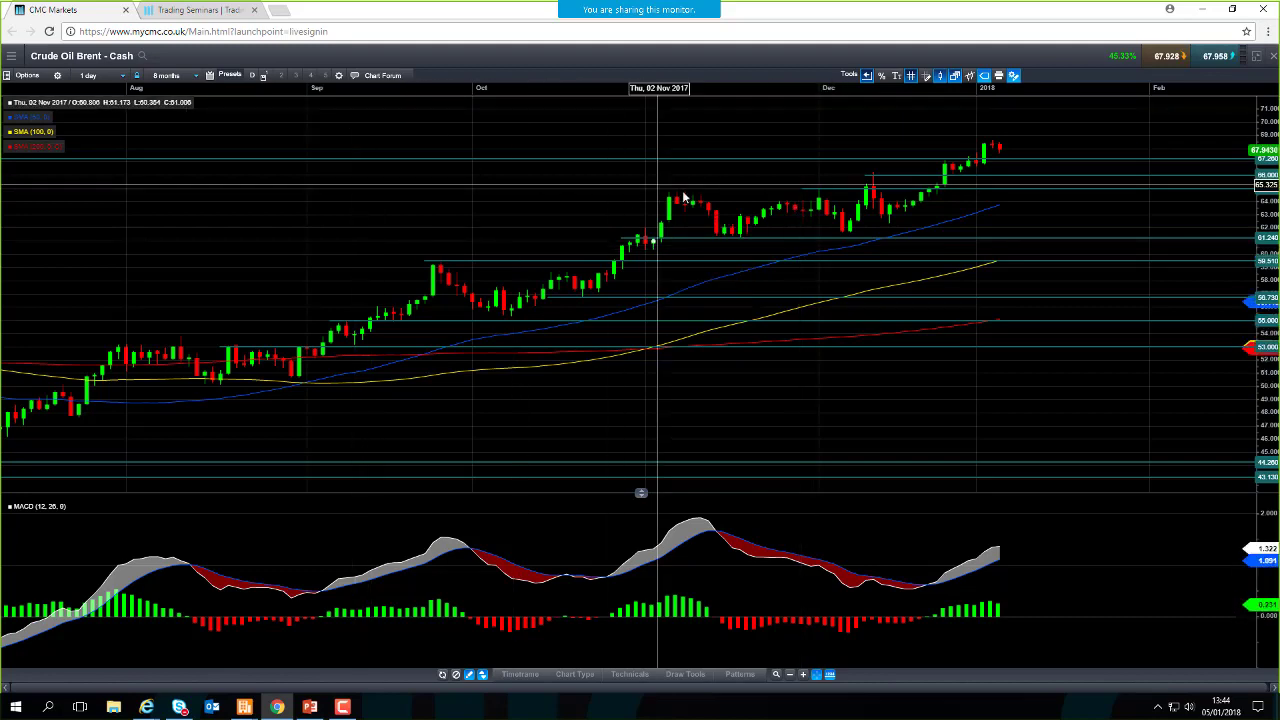
{"action": "scroll", "coordinate": [748, 172], "scroll_direction": "up", "scroll_amount": 3}
{"action": "scroll", "coordinate": [817, 237], "scroll_direction": "up", "scroll_amount": 1}
{"action": "scroll", "coordinate": [820, 243], "scroll_direction": "down", "scroll_amount": 1}
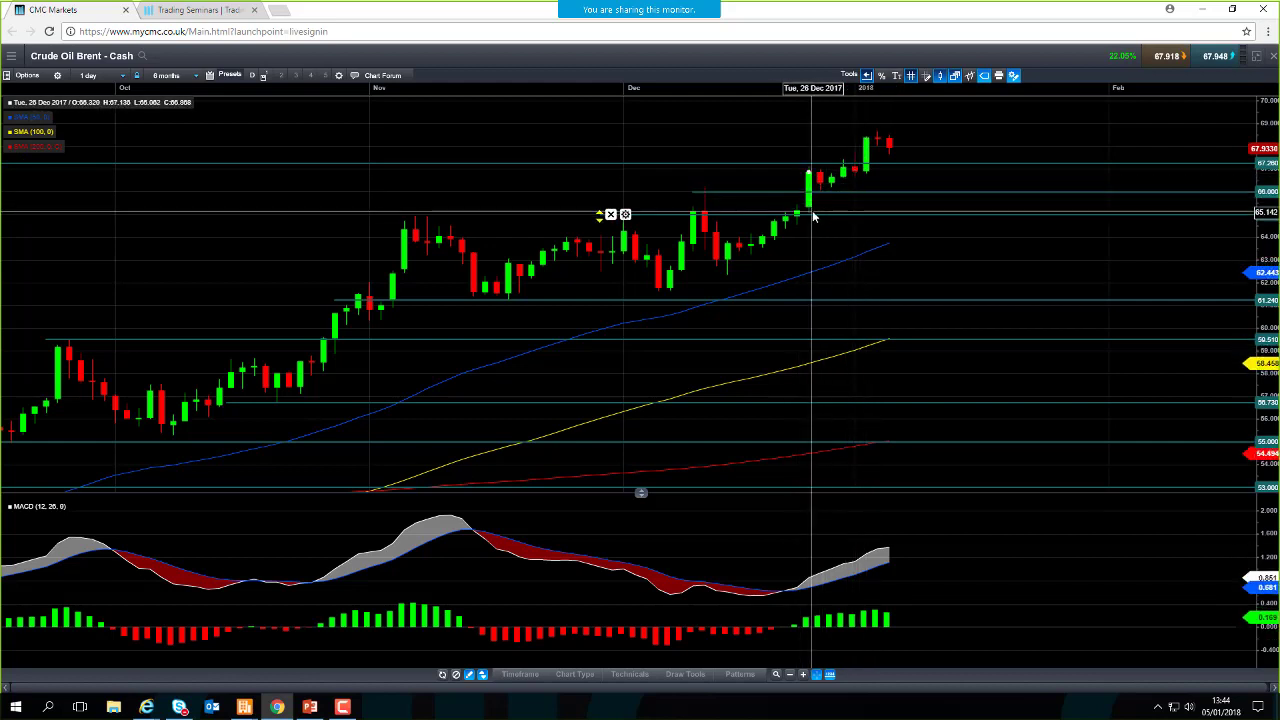
{"action": "mouse_move", "coordinate": [813, 216]}
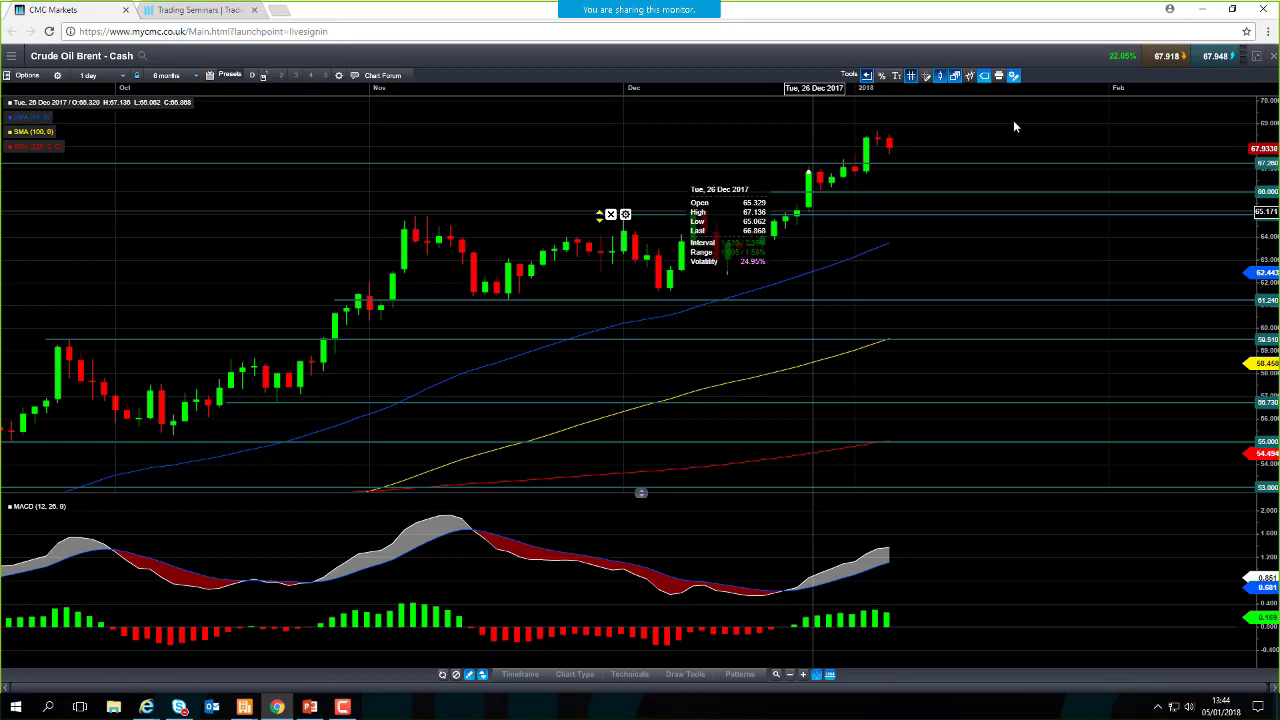
{"action": "left_click", "coordinate": [1256, 56]}
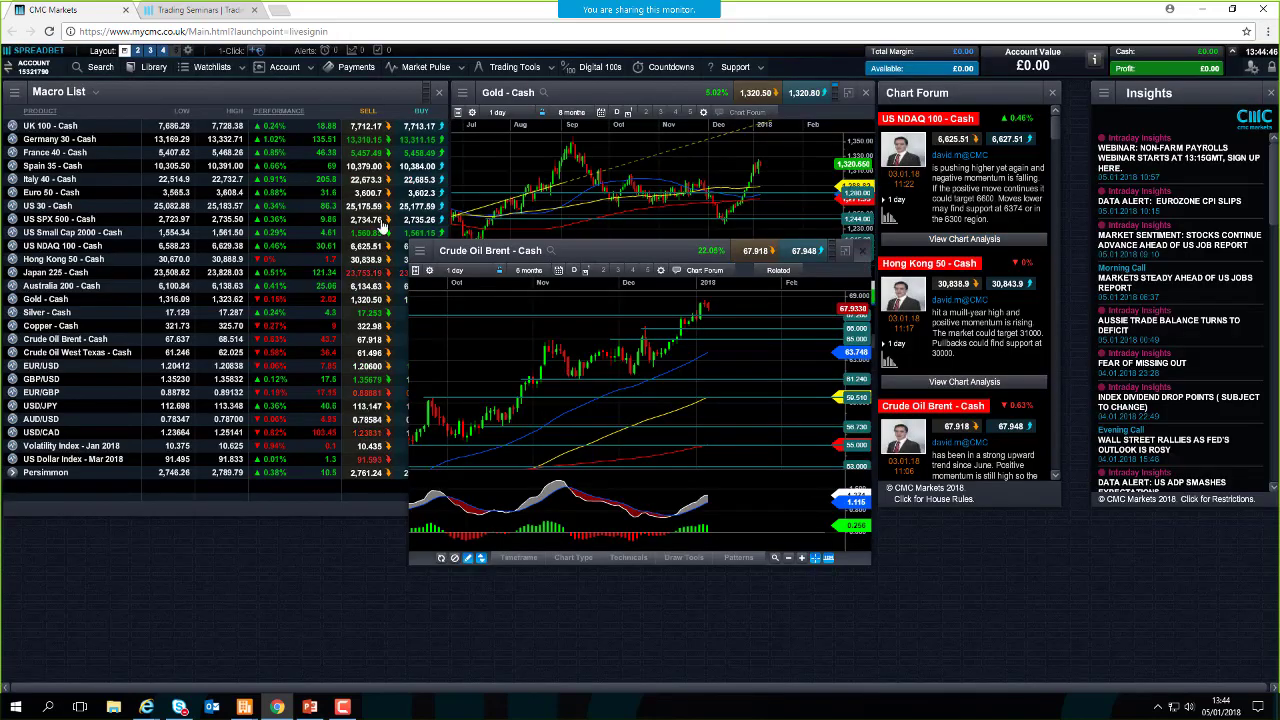
Replace the Brent chart with a full-window US 30 daily chart zoomed to 6 months.
{"action": "left_click", "coordinate": [862, 251]}
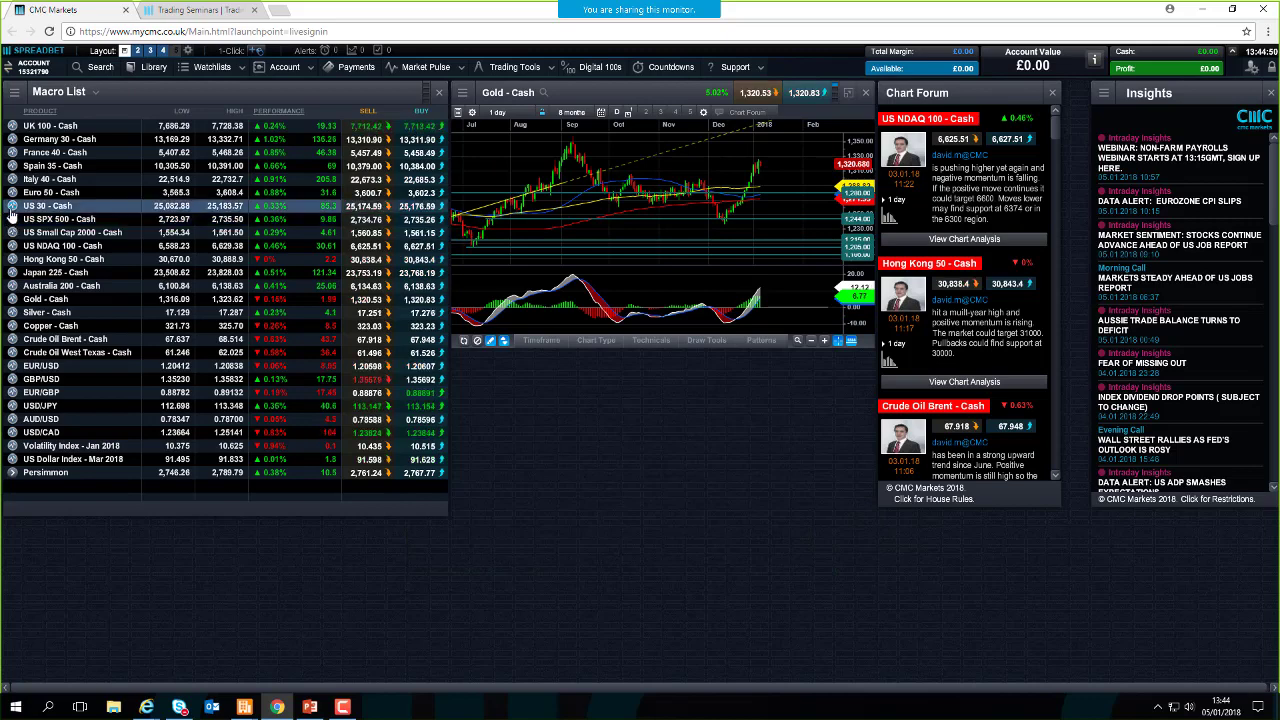
{"action": "left_click", "coordinate": [11, 220]}
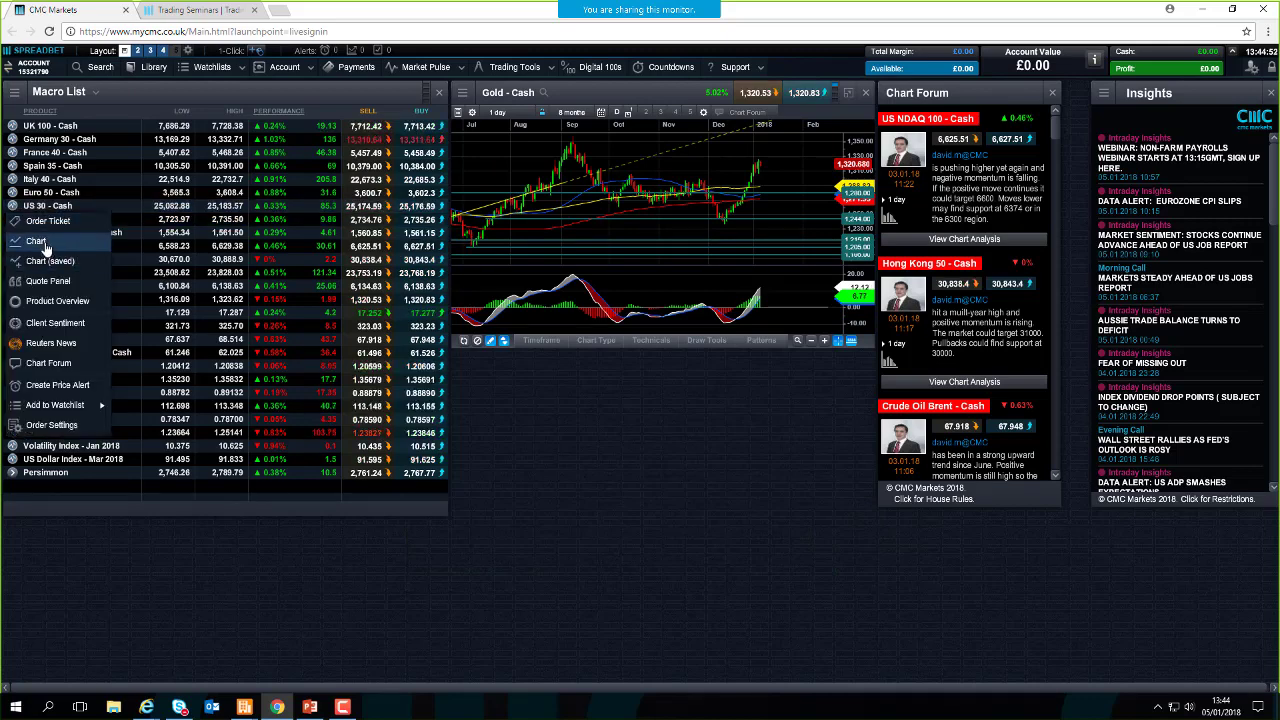
{"action": "left_click", "coordinate": [638, 399]}
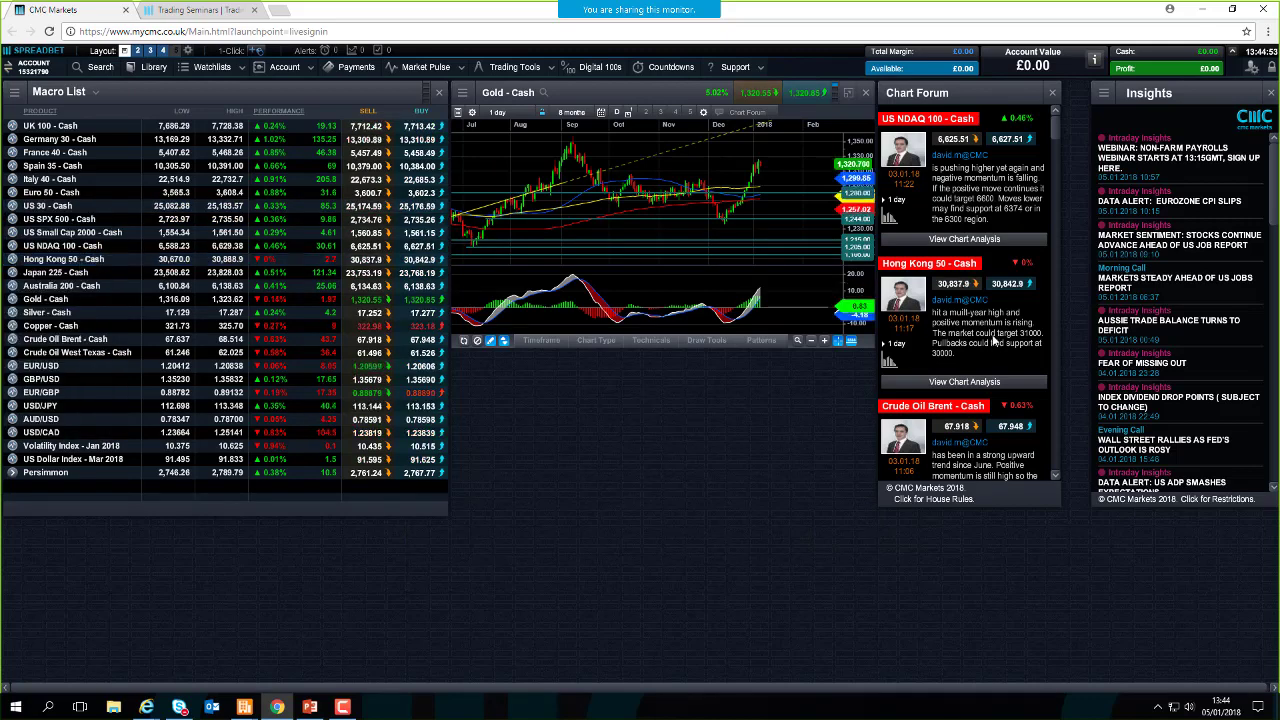
{"action": "left_click", "coordinate": [845, 252]}
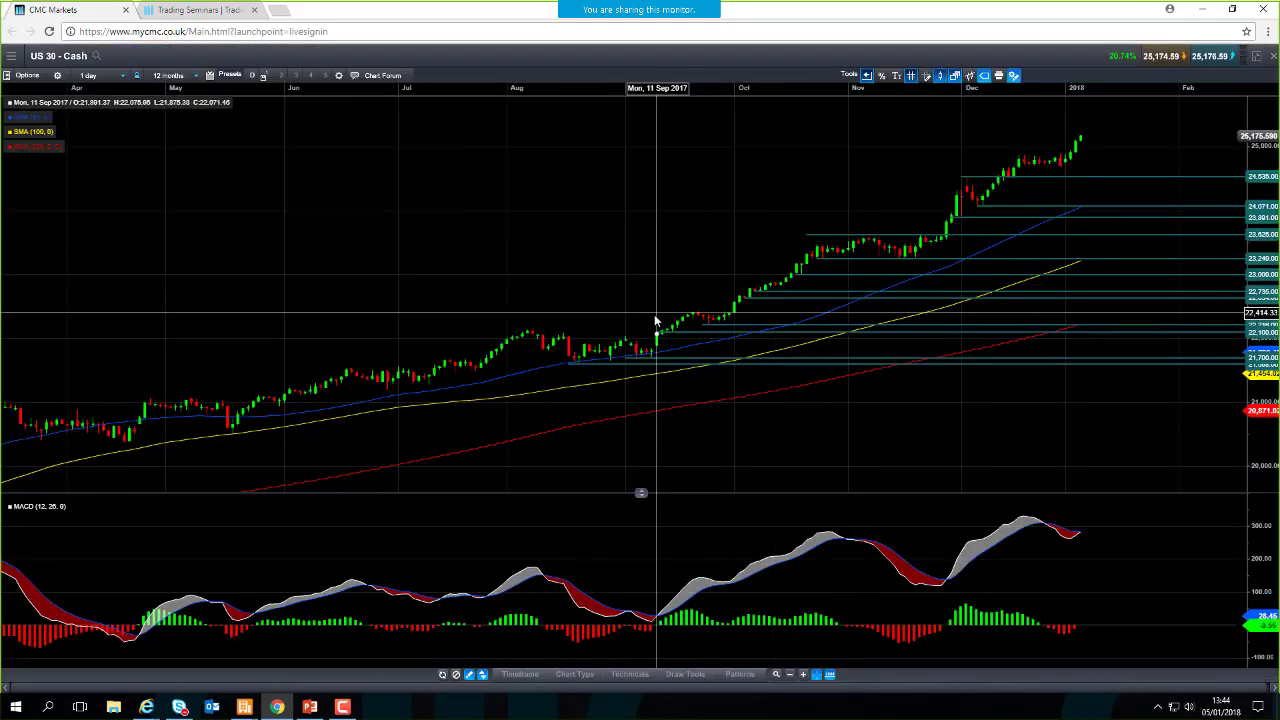
{"action": "mouse_move", "coordinate": [655, 320]}
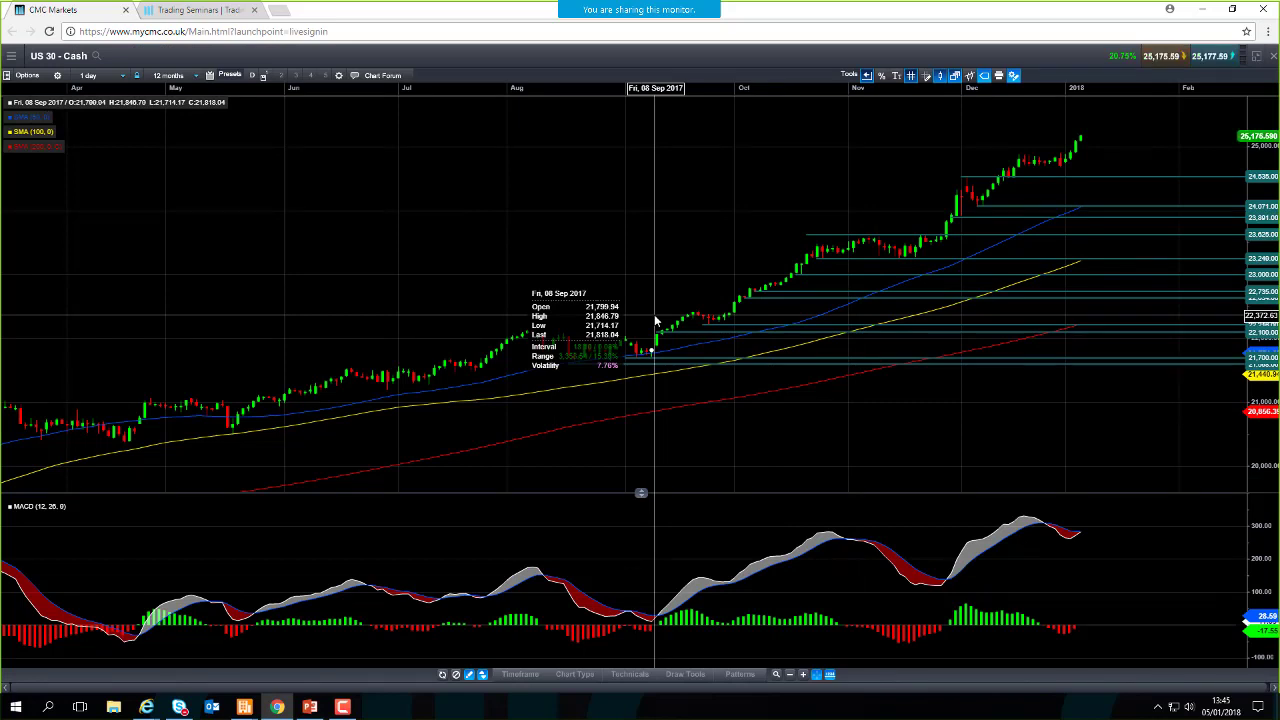
{"action": "scroll", "coordinate": [655, 320], "scroll_direction": "up", "scroll_amount": 5}
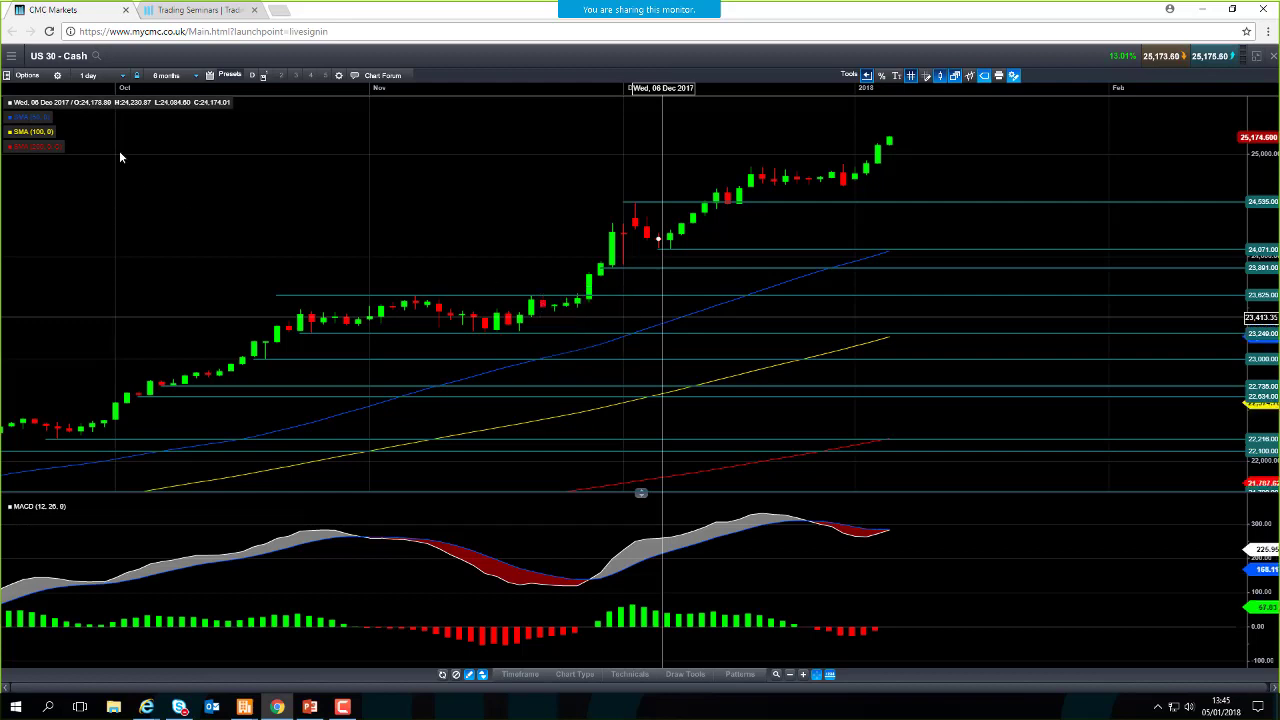
{"action": "left_click", "coordinate": [90, 76]}
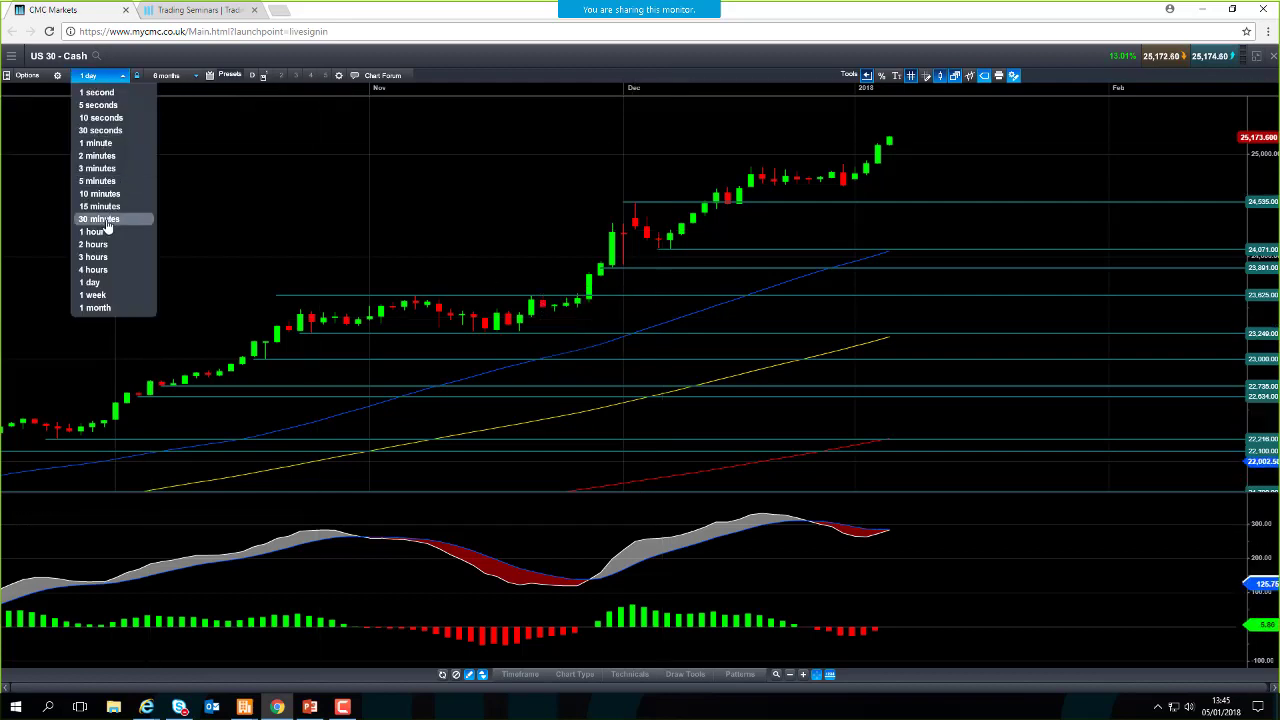
Put the US 30 chart on 5-minute candles, showing the climb to about 25,174.
{"action": "left_click", "coordinate": [104, 181]}
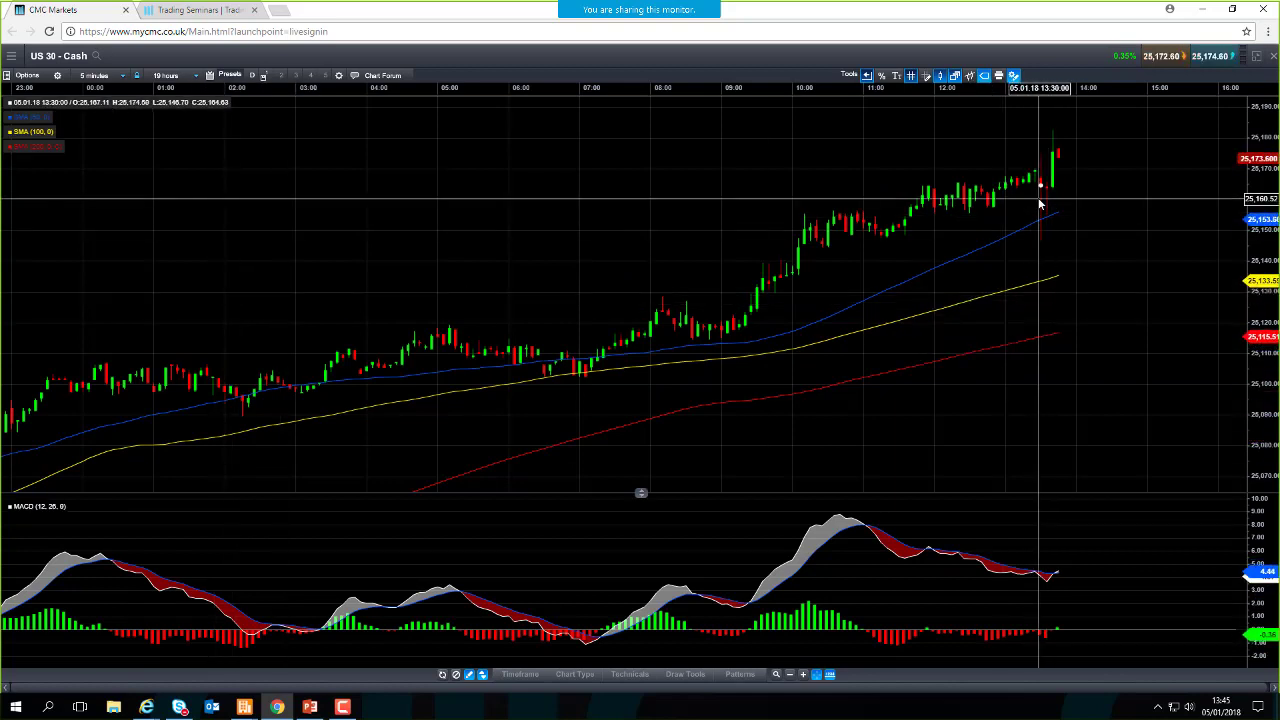
{"action": "mouse_move", "coordinate": [1041, 205]}
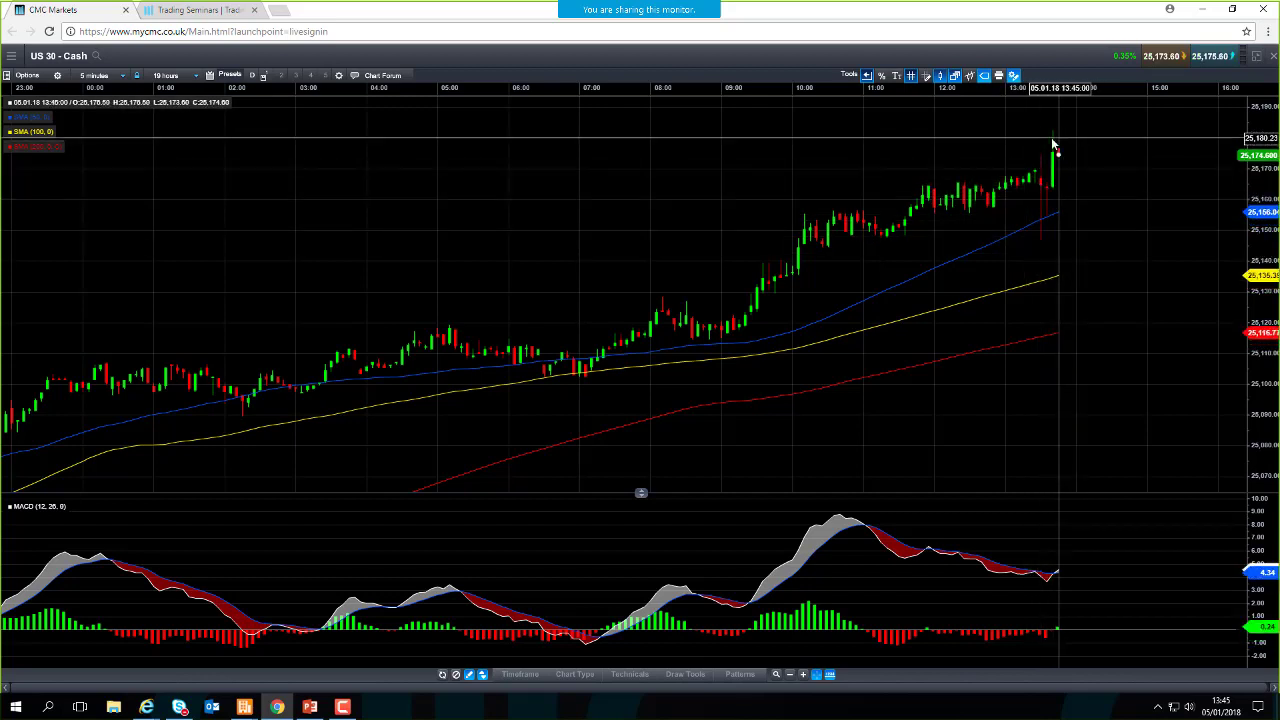
{"action": "mouse_move", "coordinate": [1030, 245]}
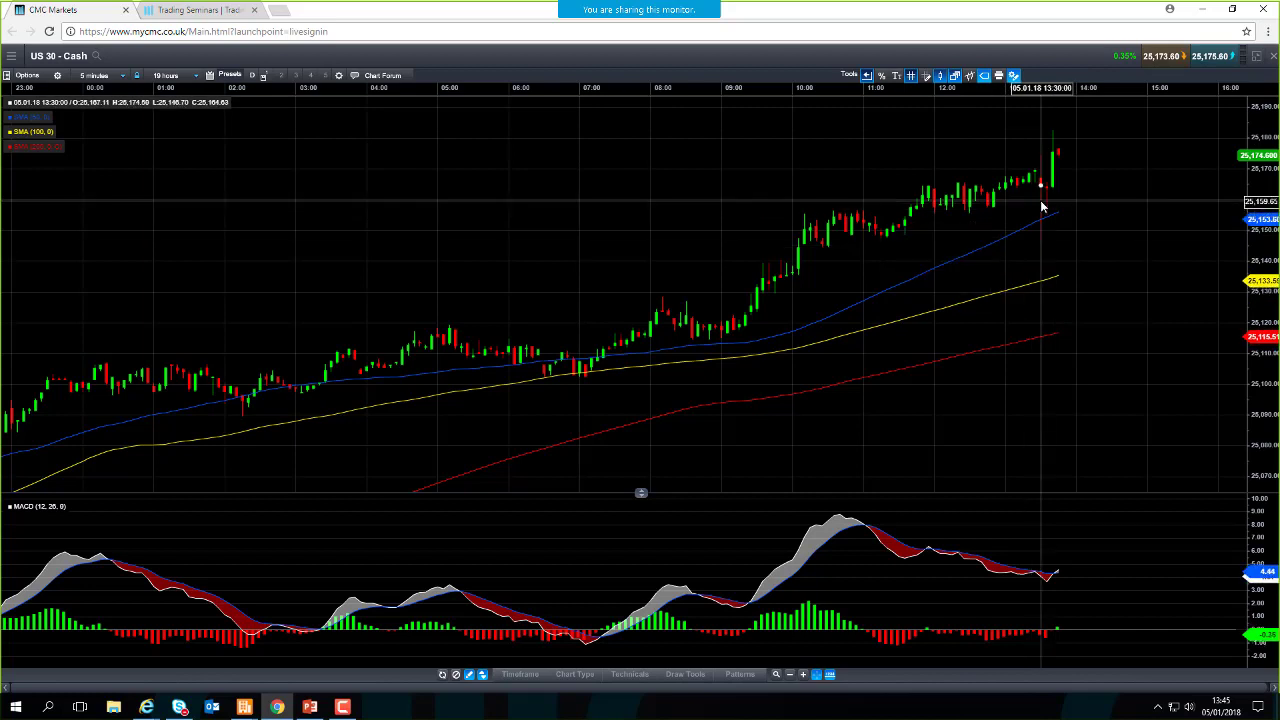
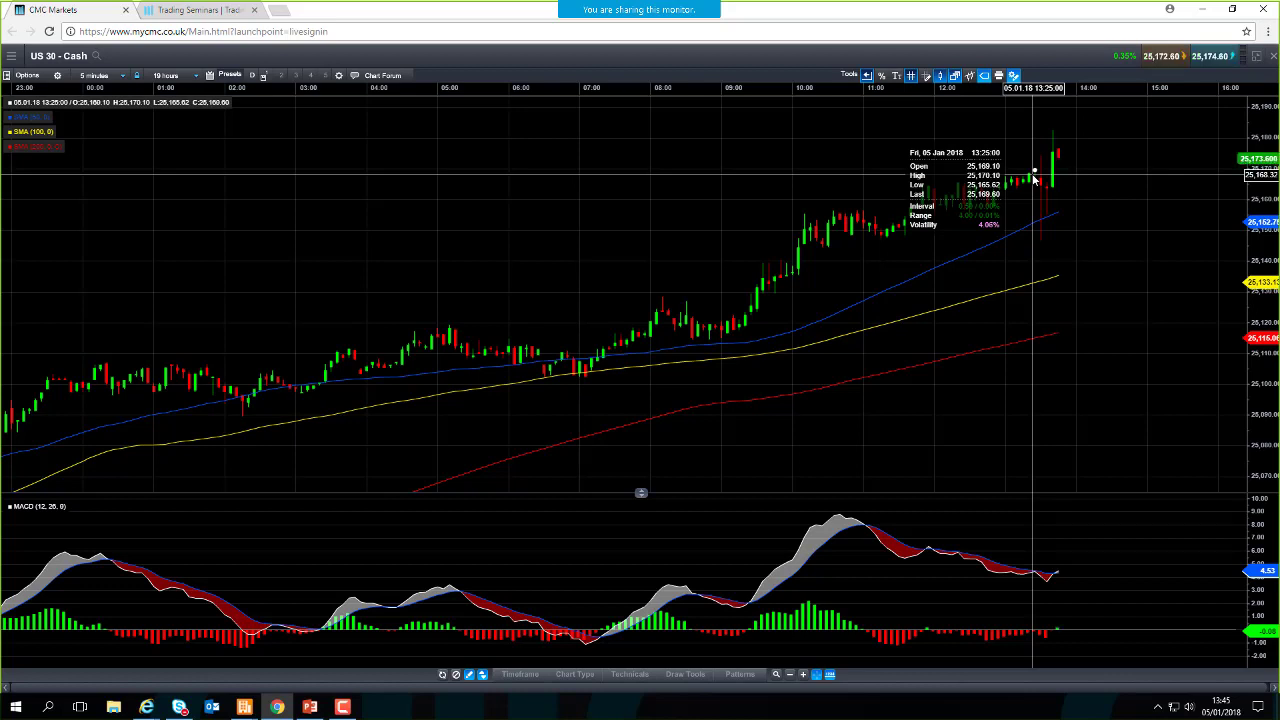
Change the US 30 - Cash chart timeframe from 5-minute to 1-hour candles.
{"action": "left_click", "coordinate": [96, 76]}
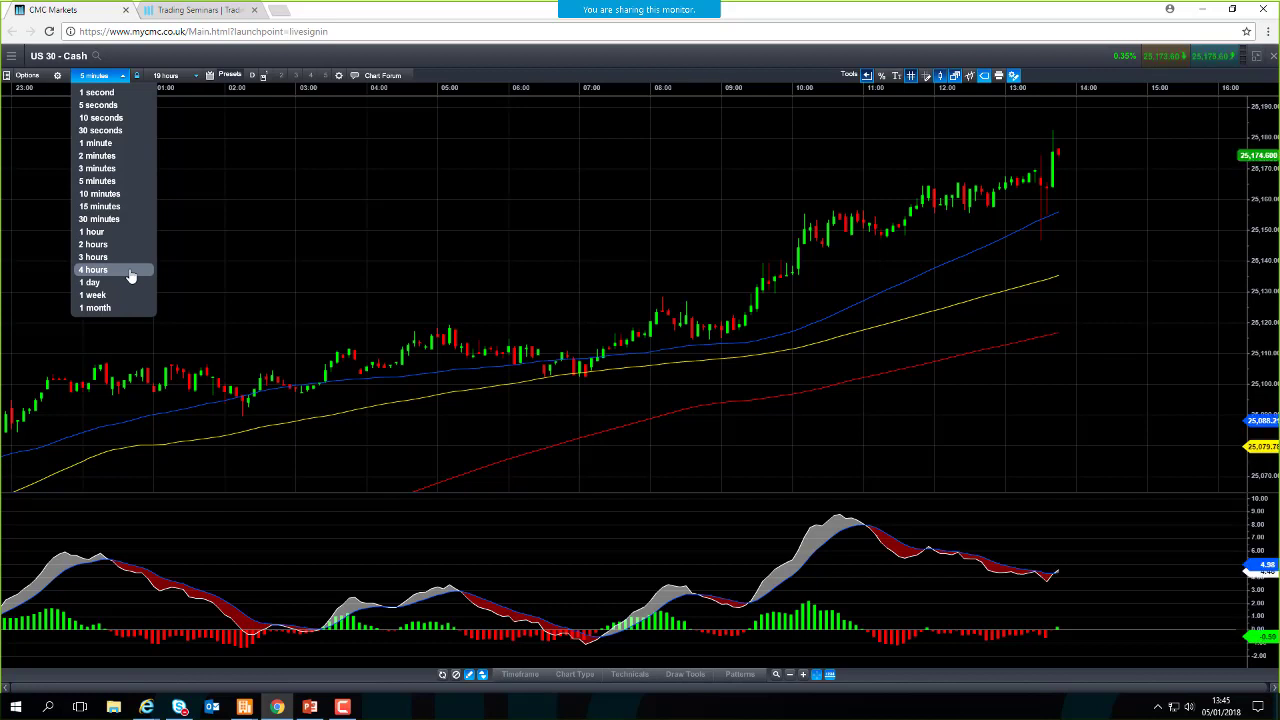
{"action": "left_click", "coordinate": [121, 236]}
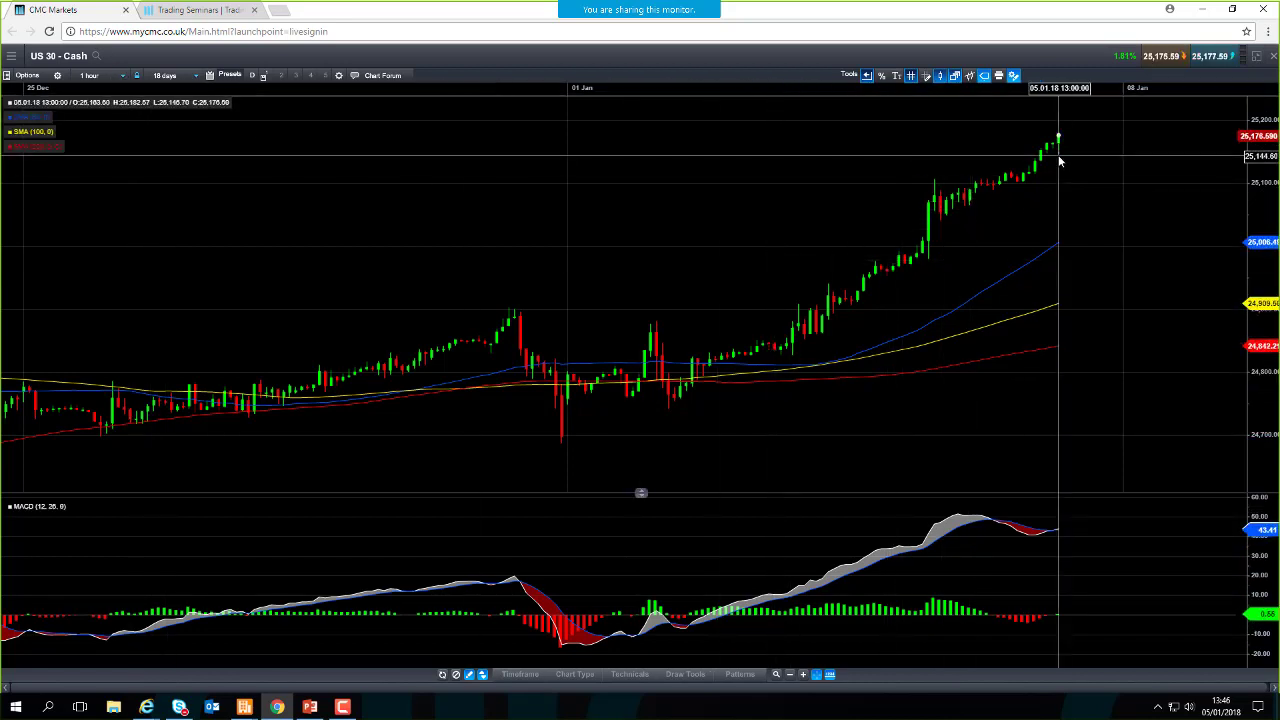
{"action": "mouse_move", "coordinate": [1060, 160]}
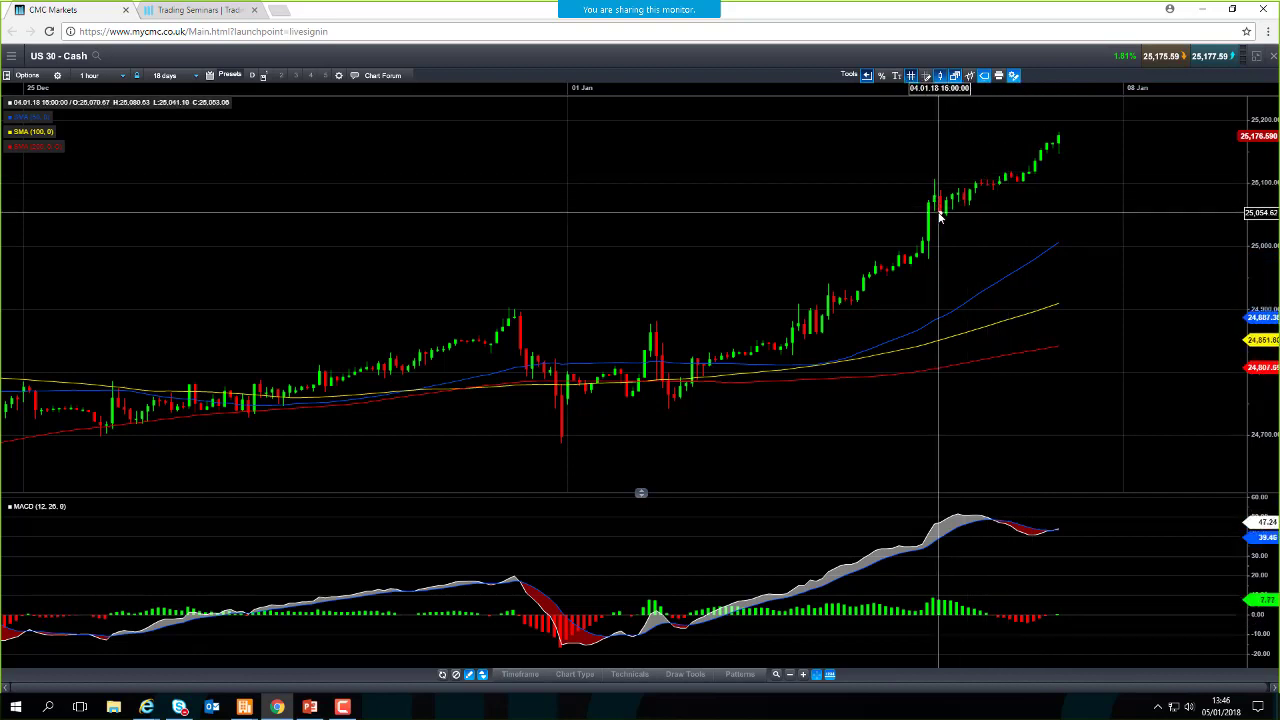
Restore the US 30 chart, open US SPX 500 - Cash from the Macro List, maximise it and zoom to about 8 months.
{"action": "left_click", "coordinate": [1273, 57]}
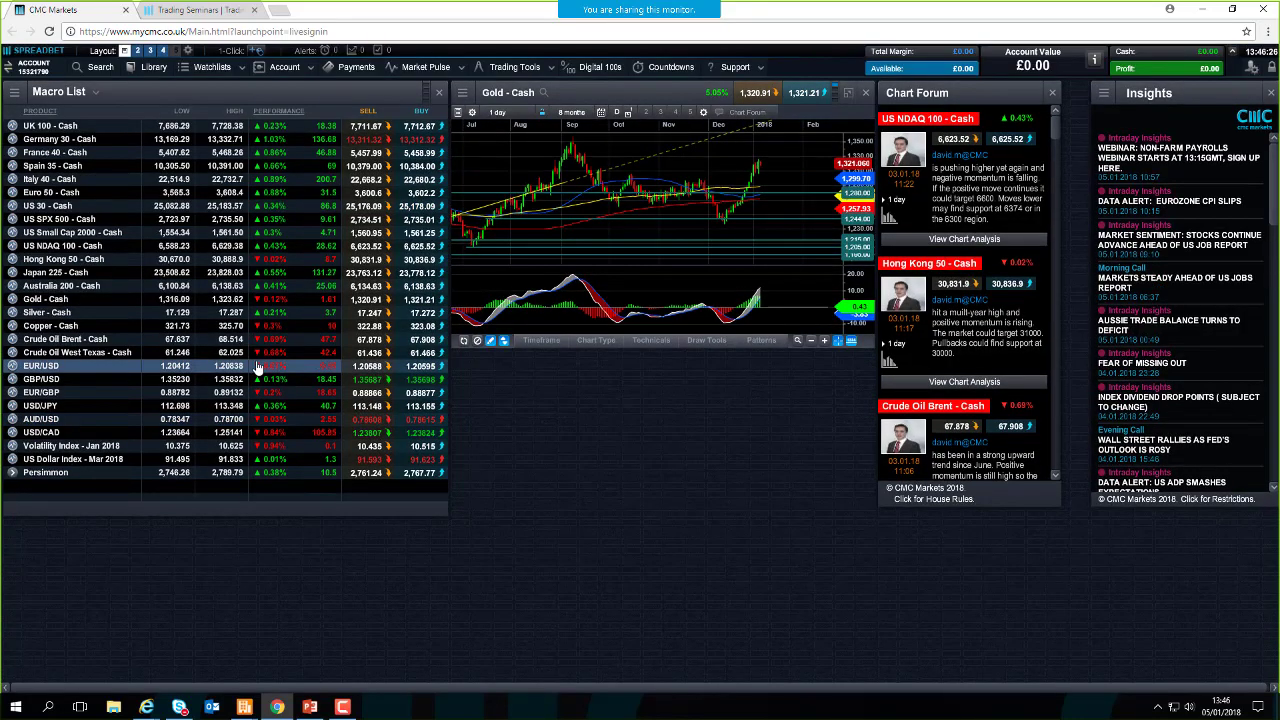
{"action": "left_click", "coordinate": [20, 223]}
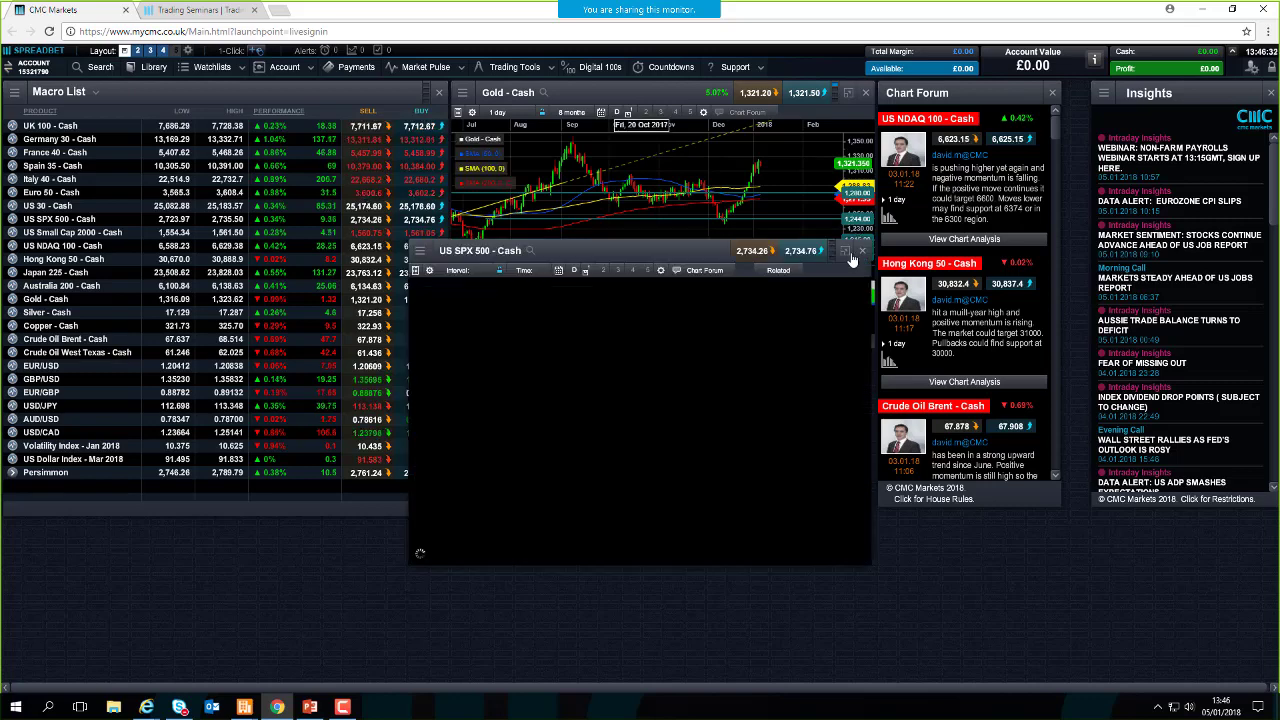
{"action": "left_click", "coordinate": [846, 255]}
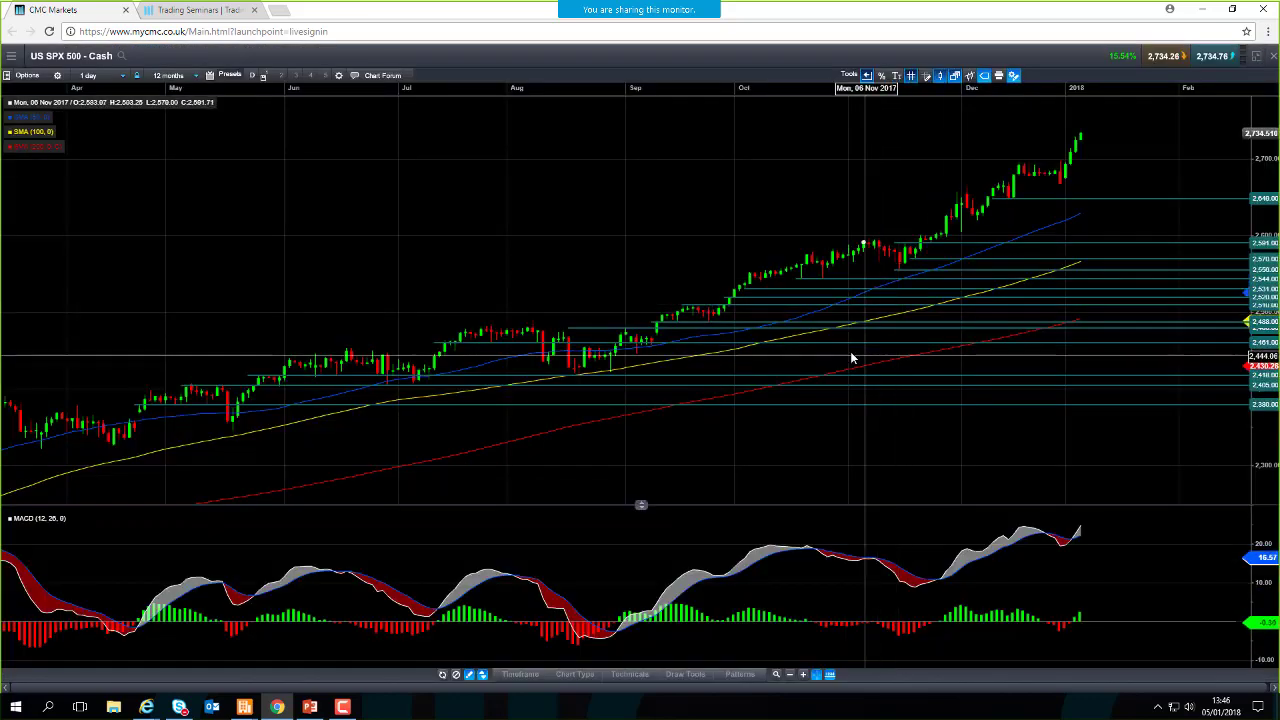
{"action": "scroll", "coordinate": [864, 370], "scroll_direction": "up", "scroll_amount": 1}
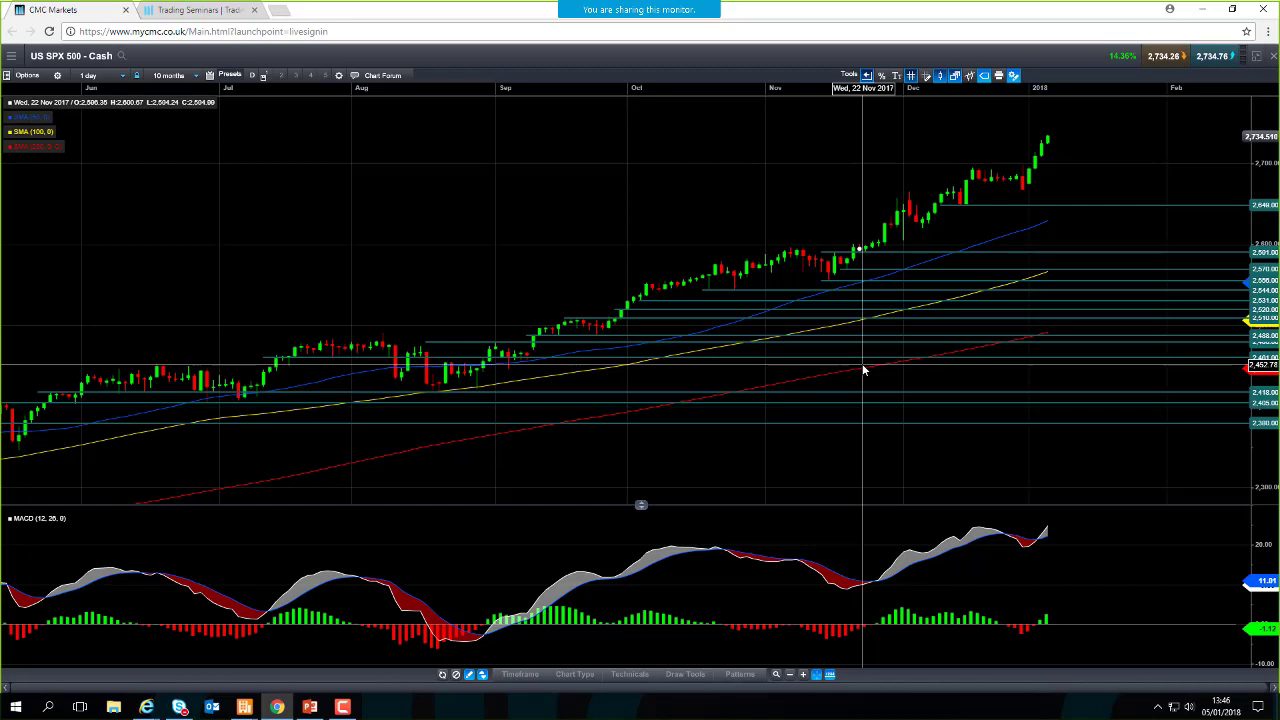
{"action": "mouse_move", "coordinate": [864, 370]}
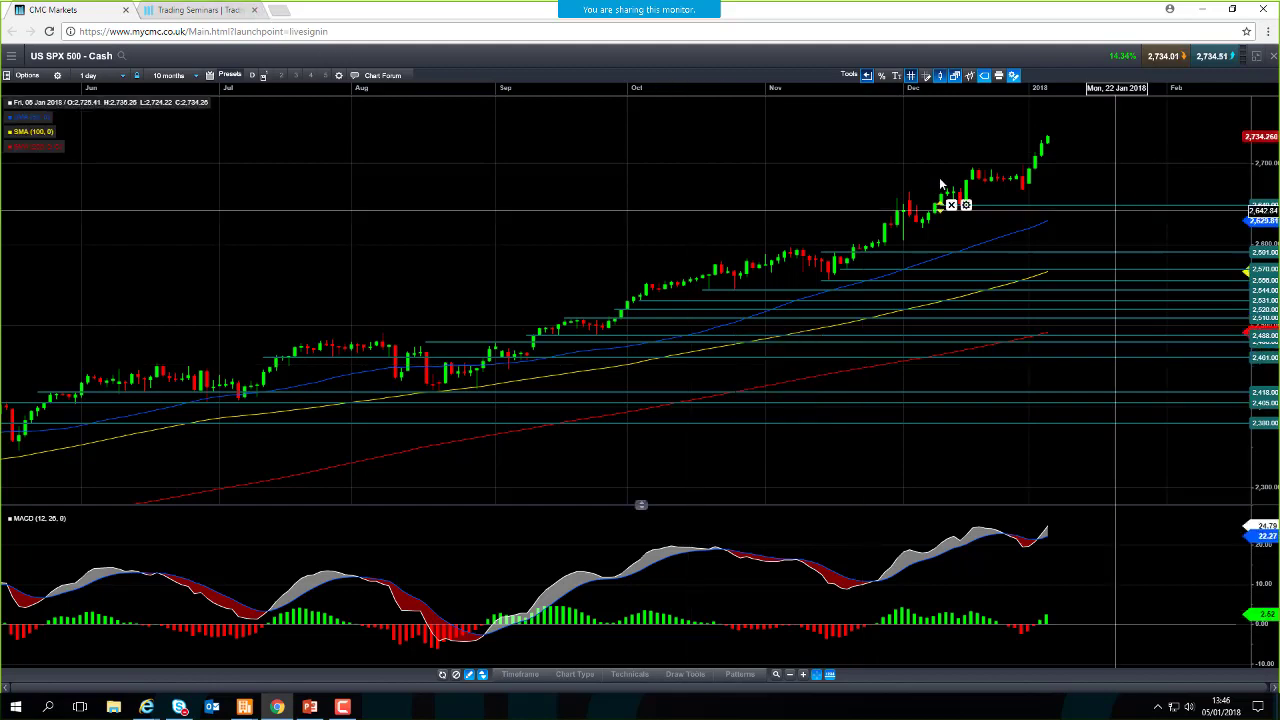
{"action": "scroll", "coordinate": [943, 186], "scroll_direction": "up", "scroll_amount": 2}
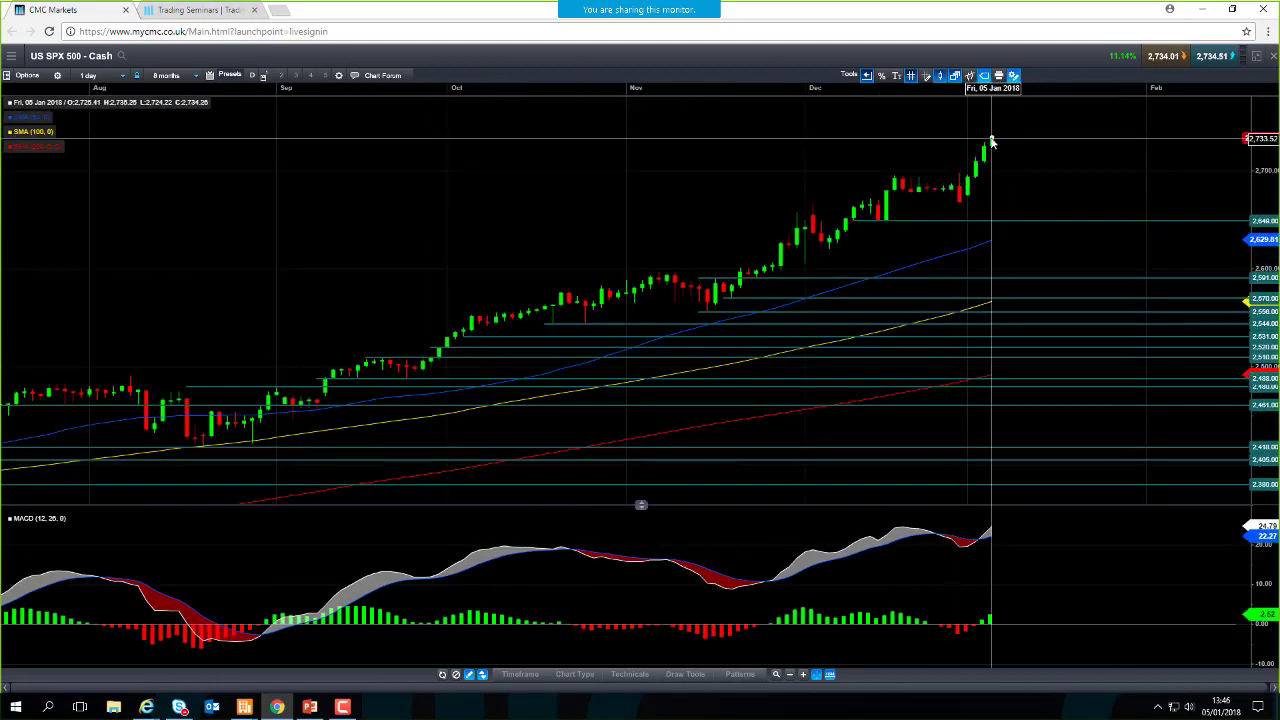
Switch the US SPX 500 chart to 3-minute candles, then to 1-hour candles.
{"action": "left_click", "coordinate": [104, 77]}
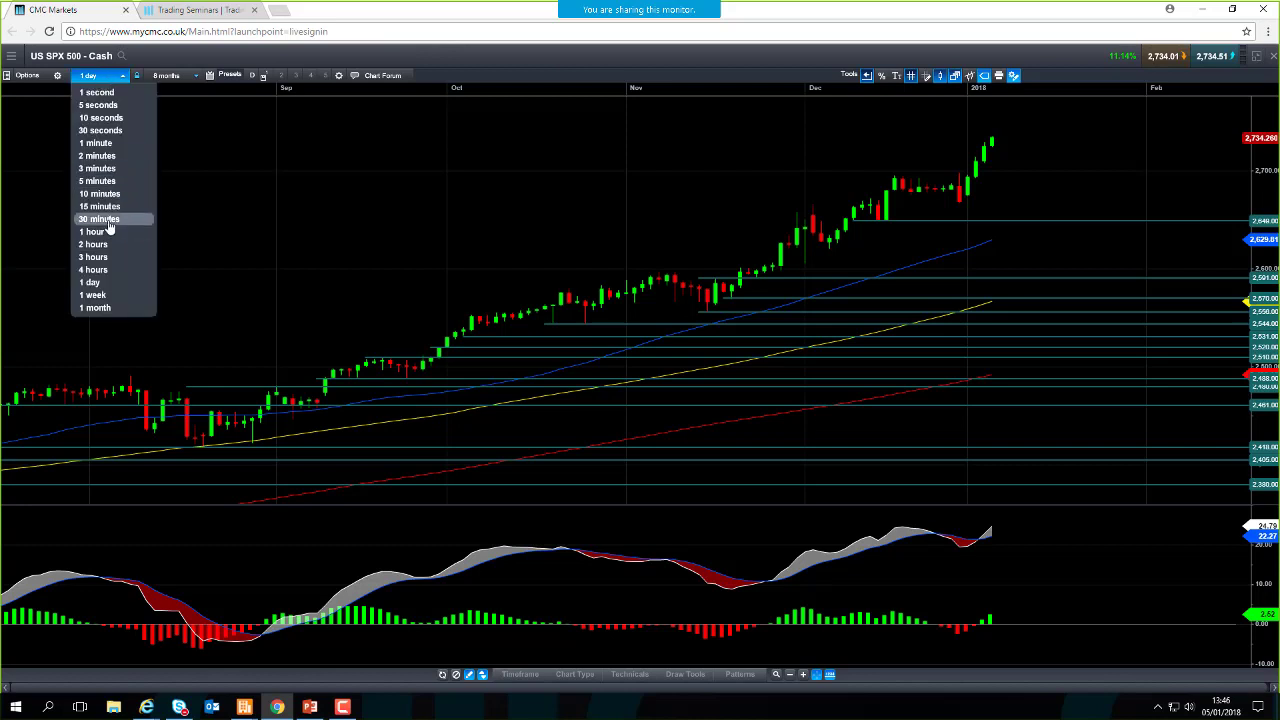
{"action": "left_click", "coordinate": [99, 178]}
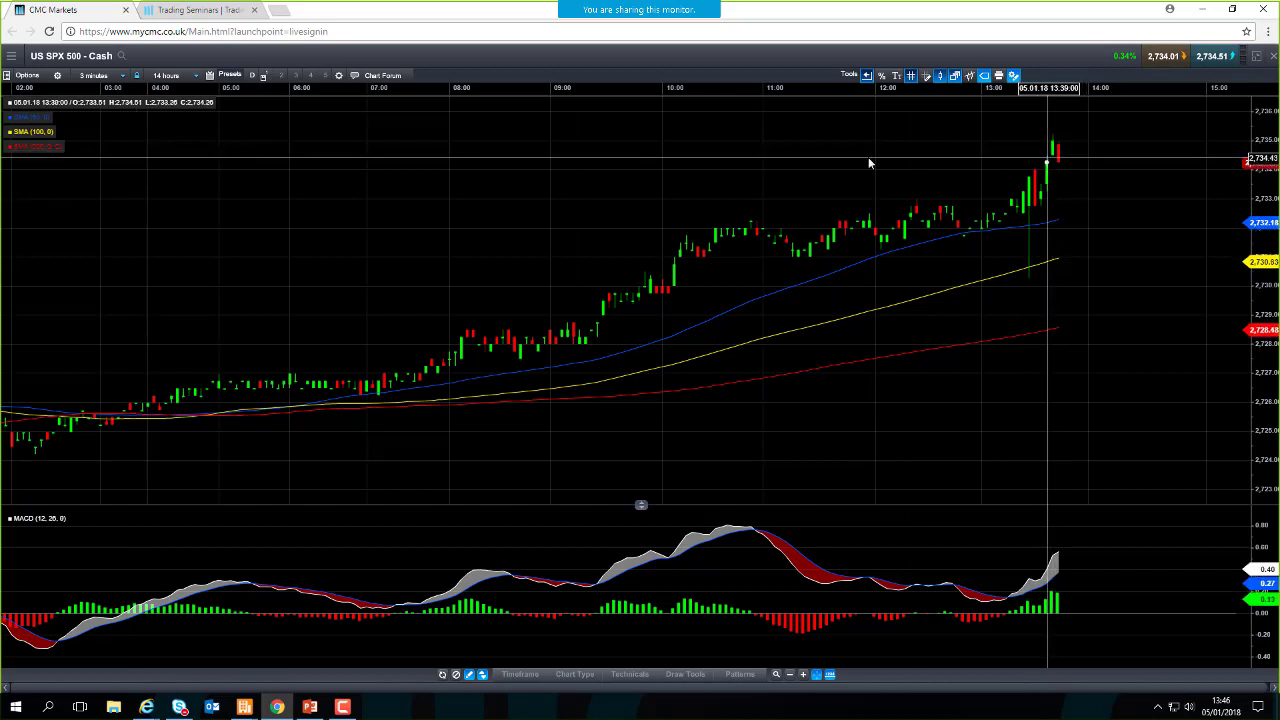
{"action": "left_click", "coordinate": [104, 76]}
{"action": "left_click", "coordinate": [97, 232]}
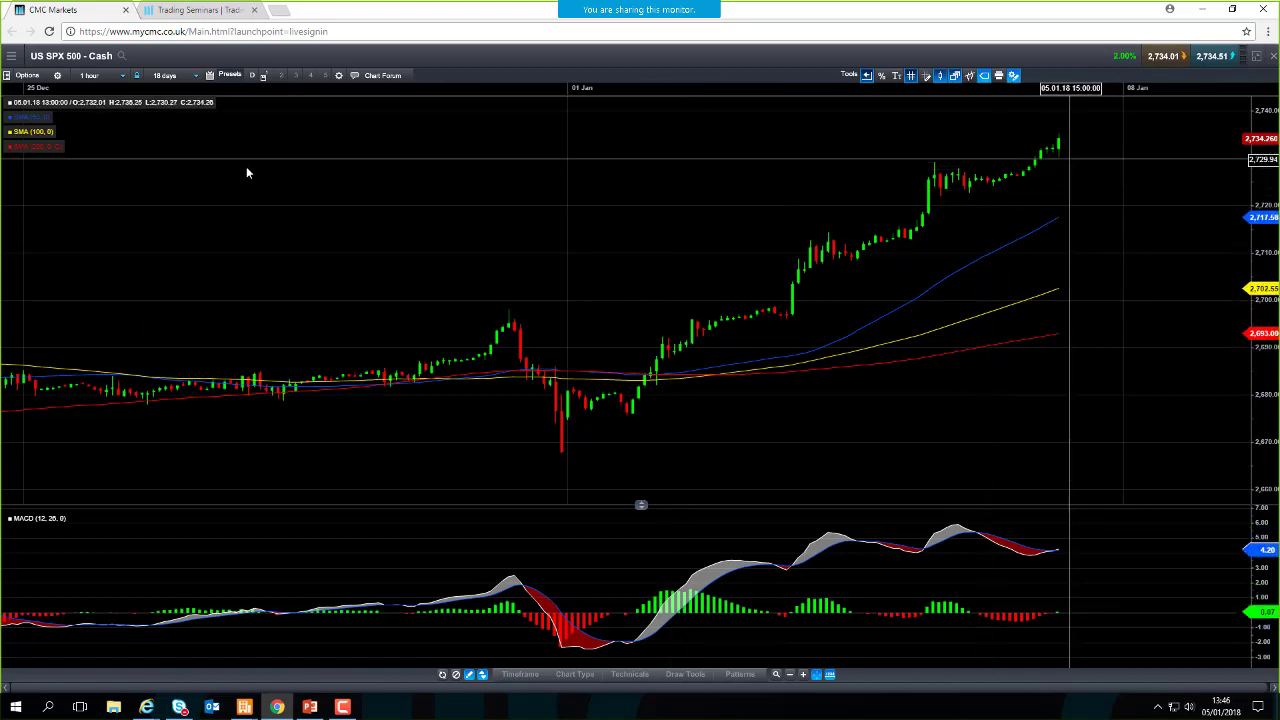
View the SPX chart on 5-minute candles, then return to 1-hour candles zoomed to 12 days.
{"action": "left_click", "coordinate": [95, 76]}
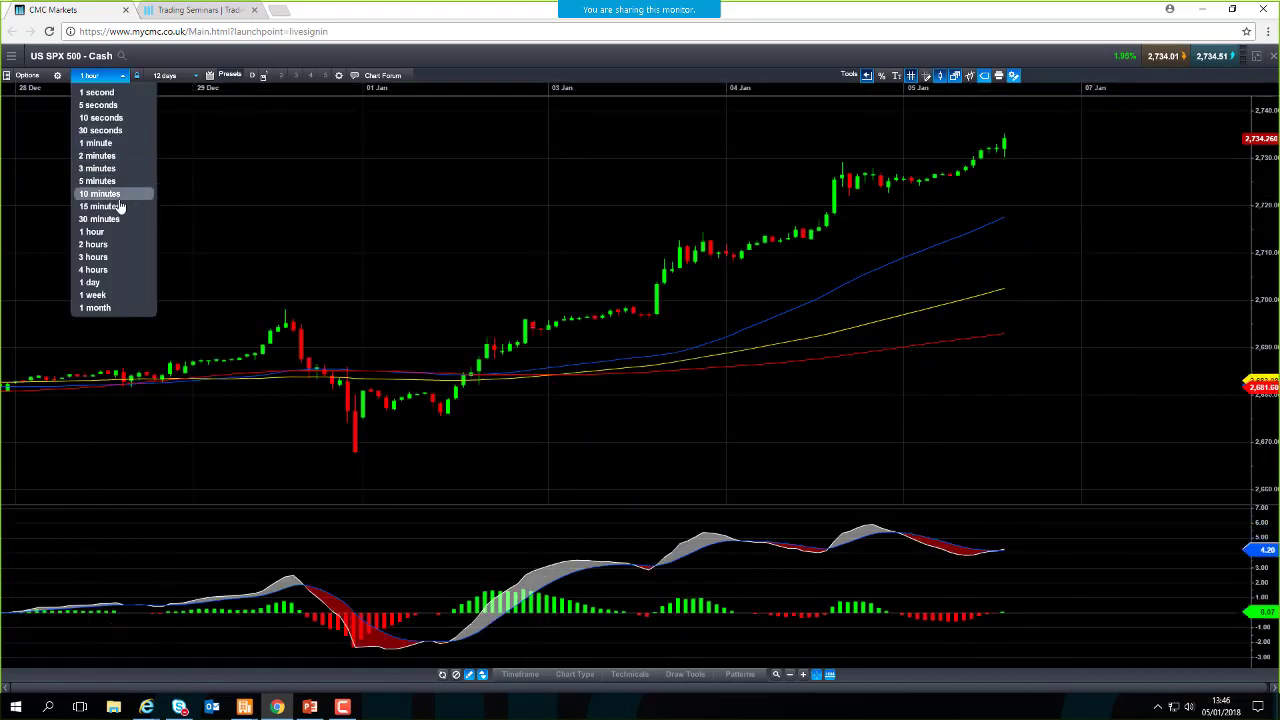
{"action": "left_click", "coordinate": [97, 181]}
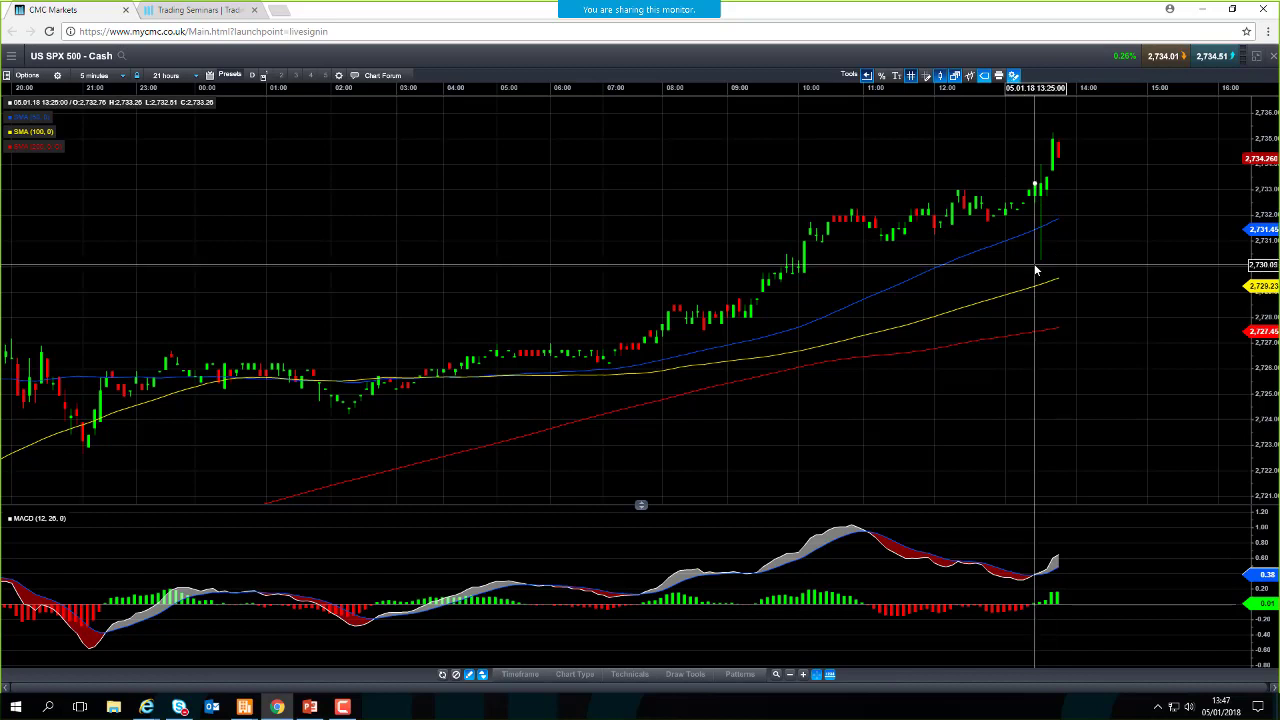
{"action": "left_click", "coordinate": [93, 76]}
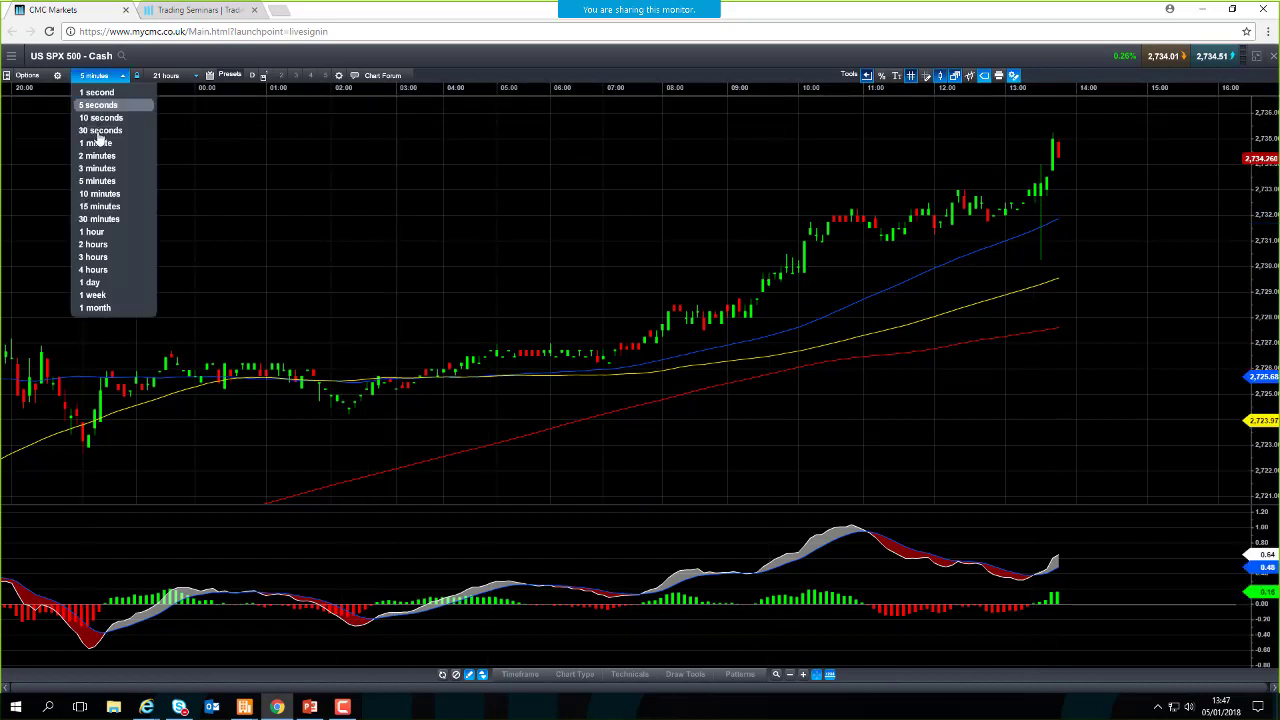
{"action": "left_click", "coordinate": [100, 232]}
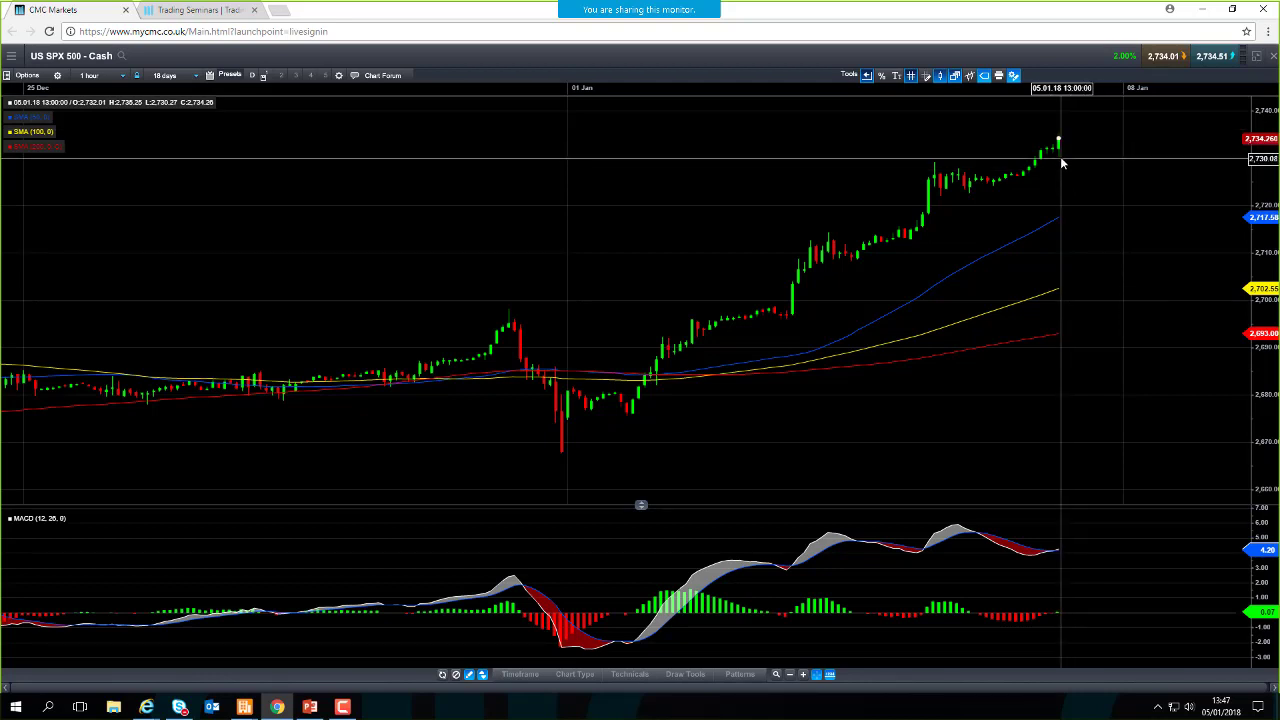
{"action": "scroll", "coordinate": [1060, 158], "scroll_direction": "up", "scroll_amount": 3}
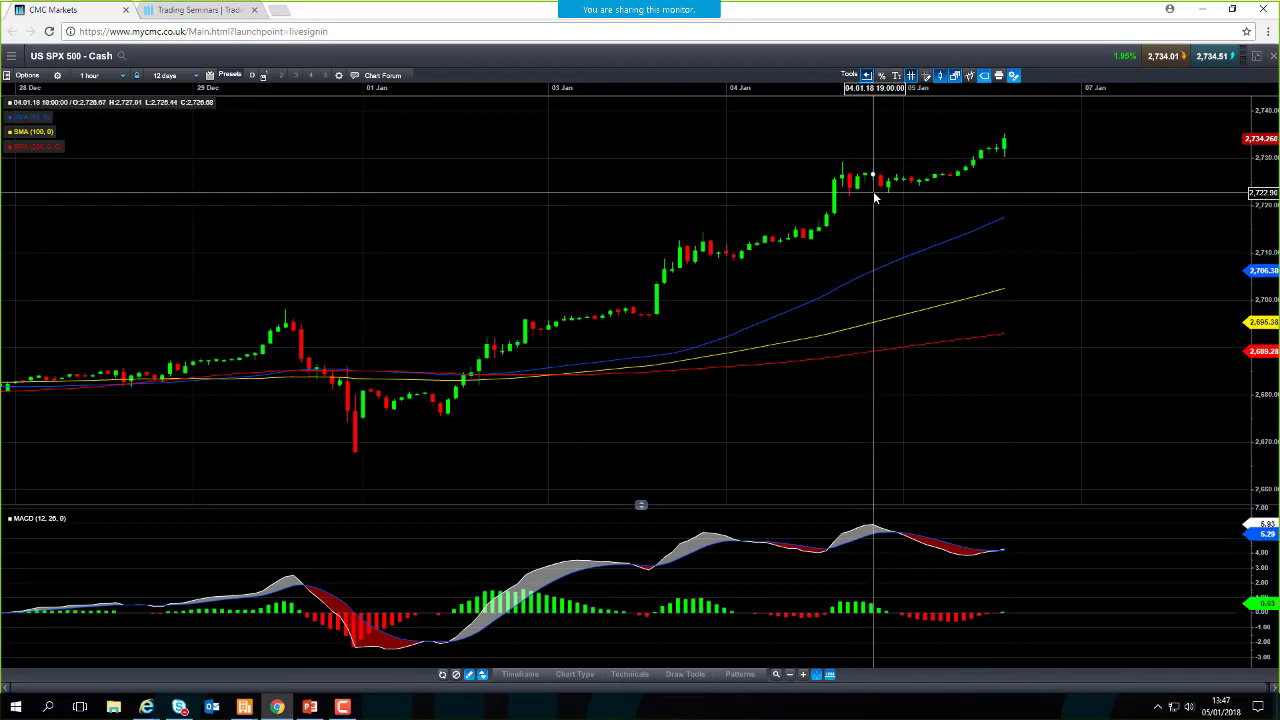
{"action": "mouse_move", "coordinate": [875, 197]}
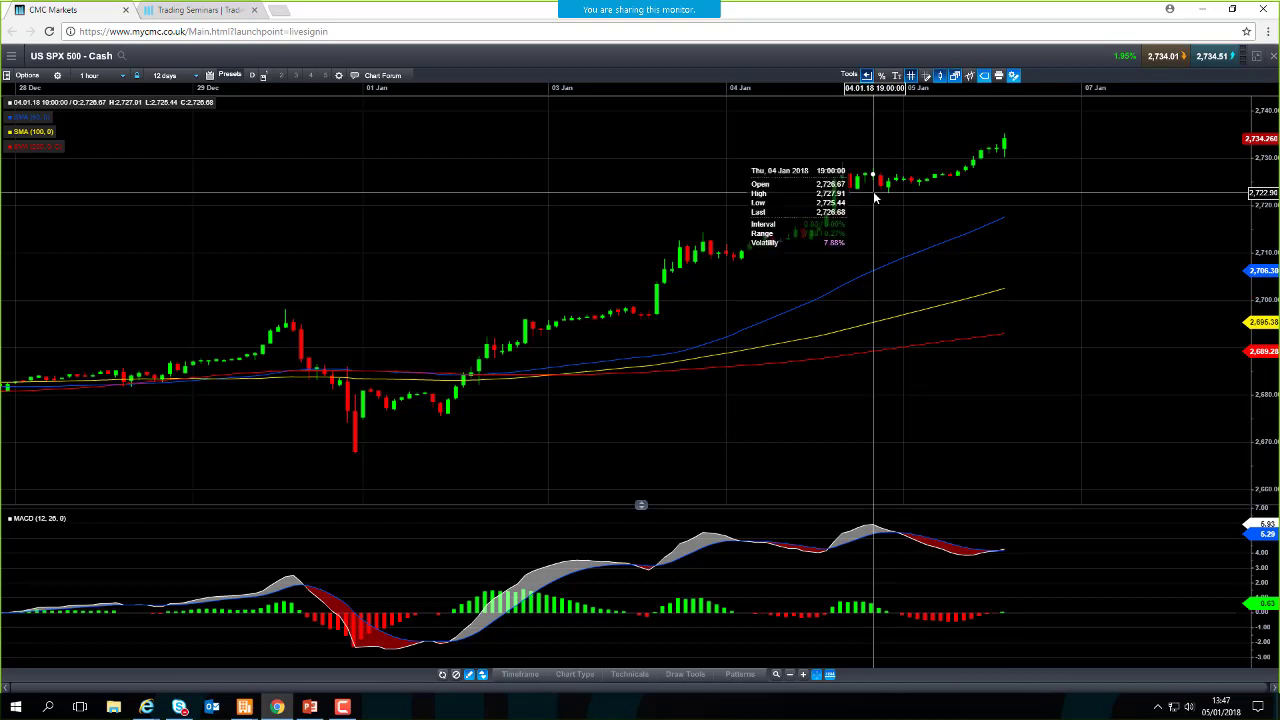
Restore and close the US SPX 500 chart, glancing twice at Webinars & events before returning to the platform.
{"action": "left_click", "coordinate": [1256, 56]}
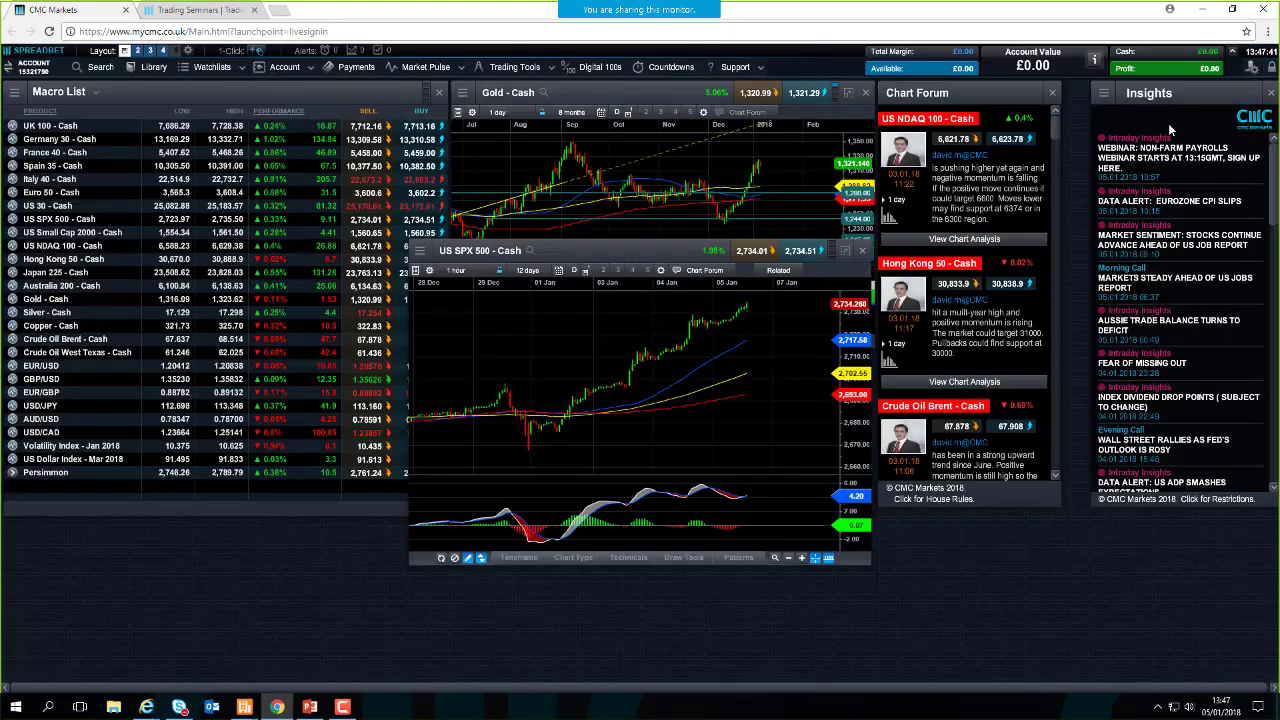
{"action": "left_click", "coordinate": [863, 250]}
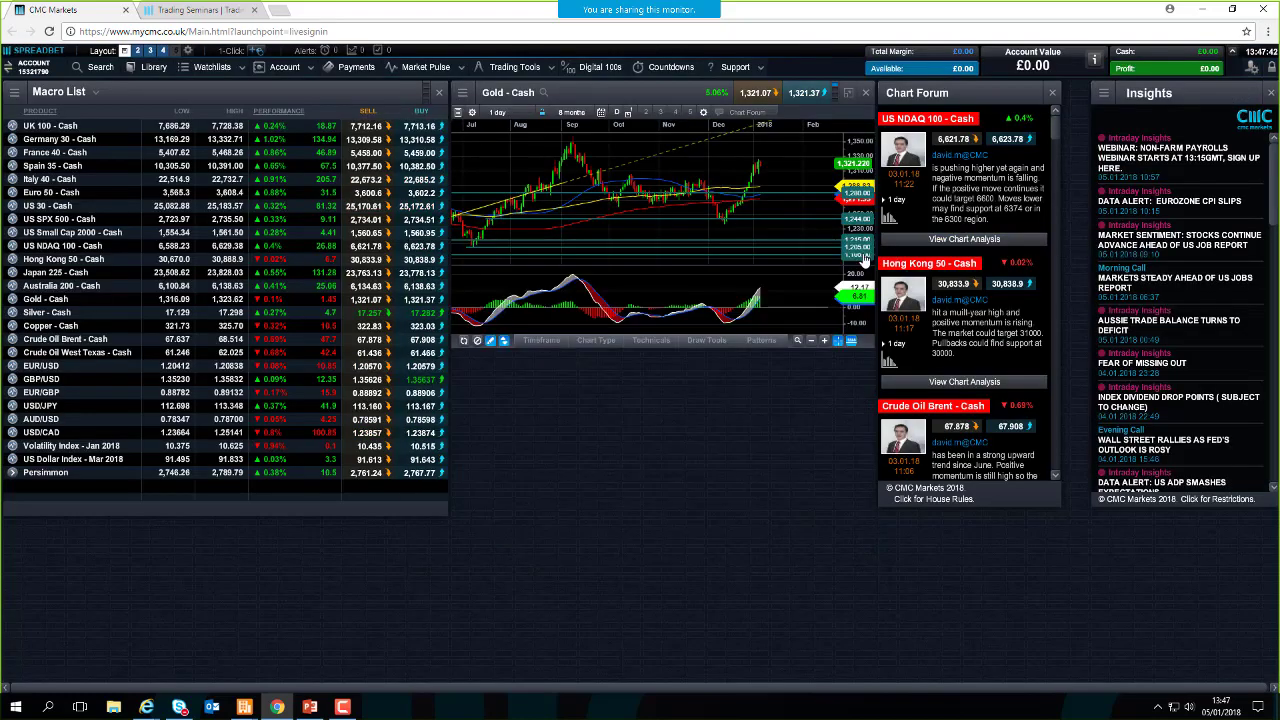
{"action": "left_click", "coordinate": [183, 11]}
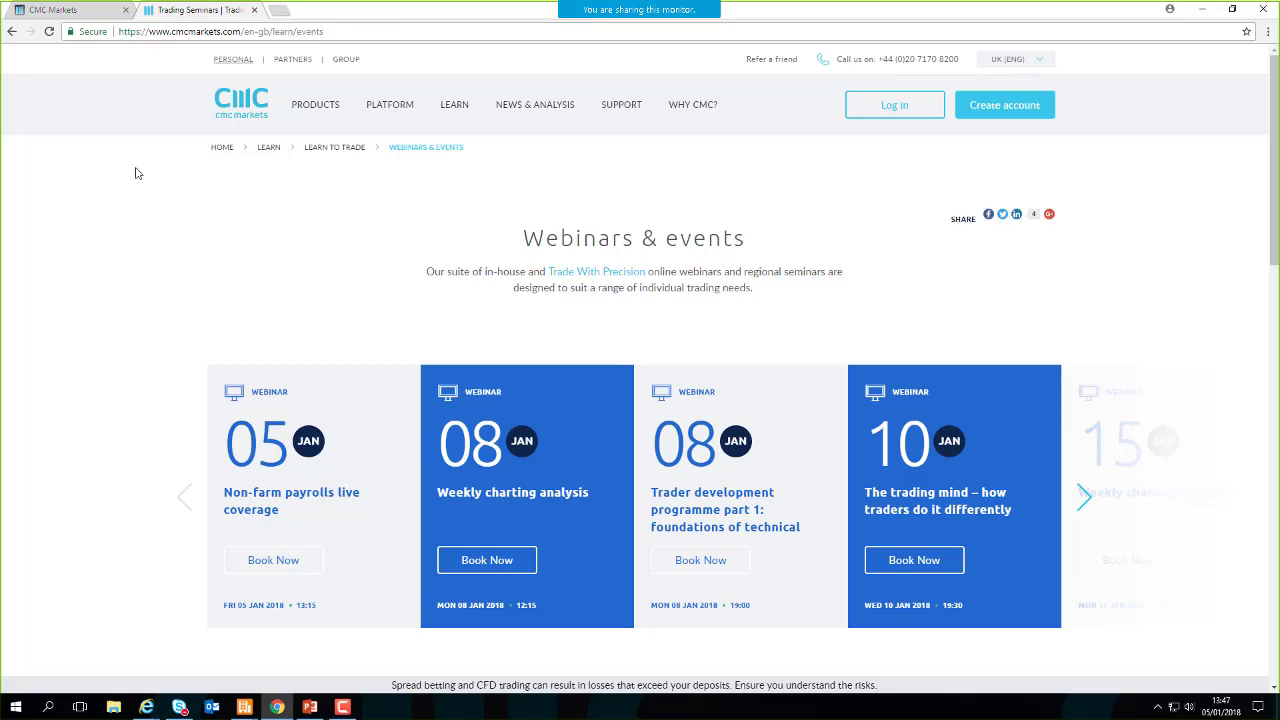
{"action": "left_click", "coordinate": [89, 12]}
{"action": "left_click", "coordinate": [193, 11]}
{"action": "left_click", "coordinate": [87, 12]}
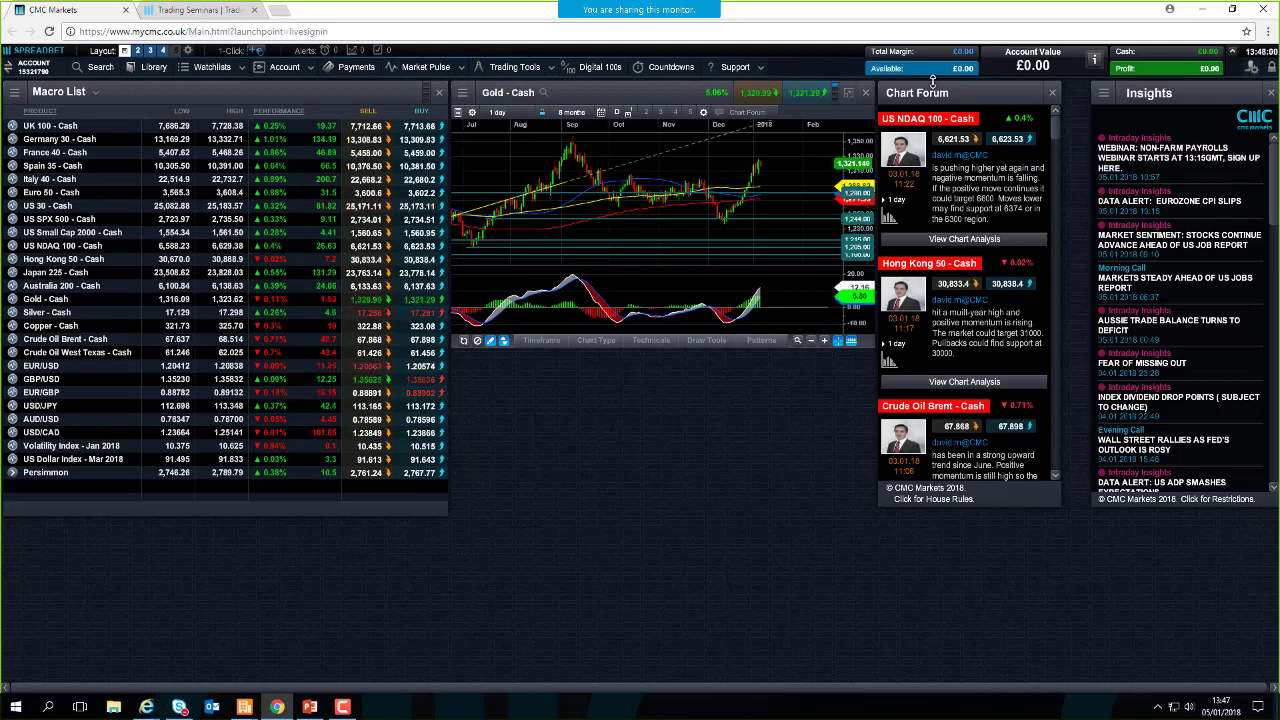
{"action": "left_click", "coordinate": [426, 70]}
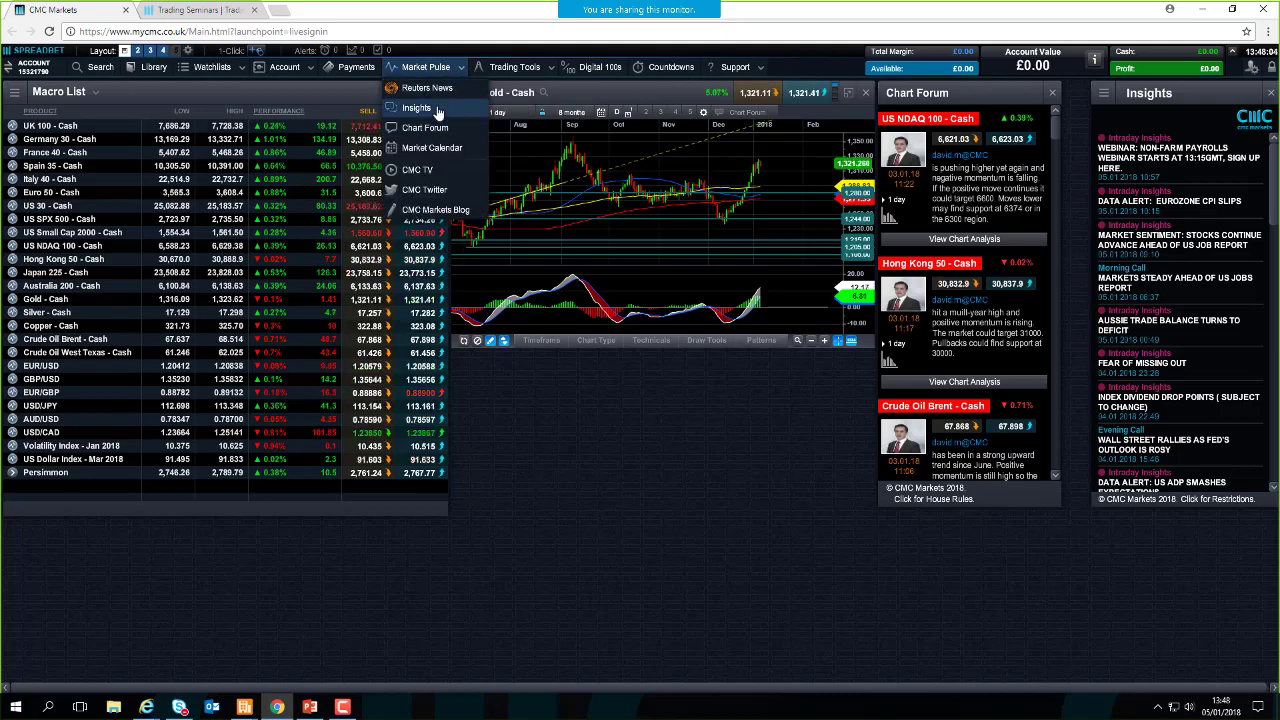
{"action": "left_click", "coordinate": [418, 107]}
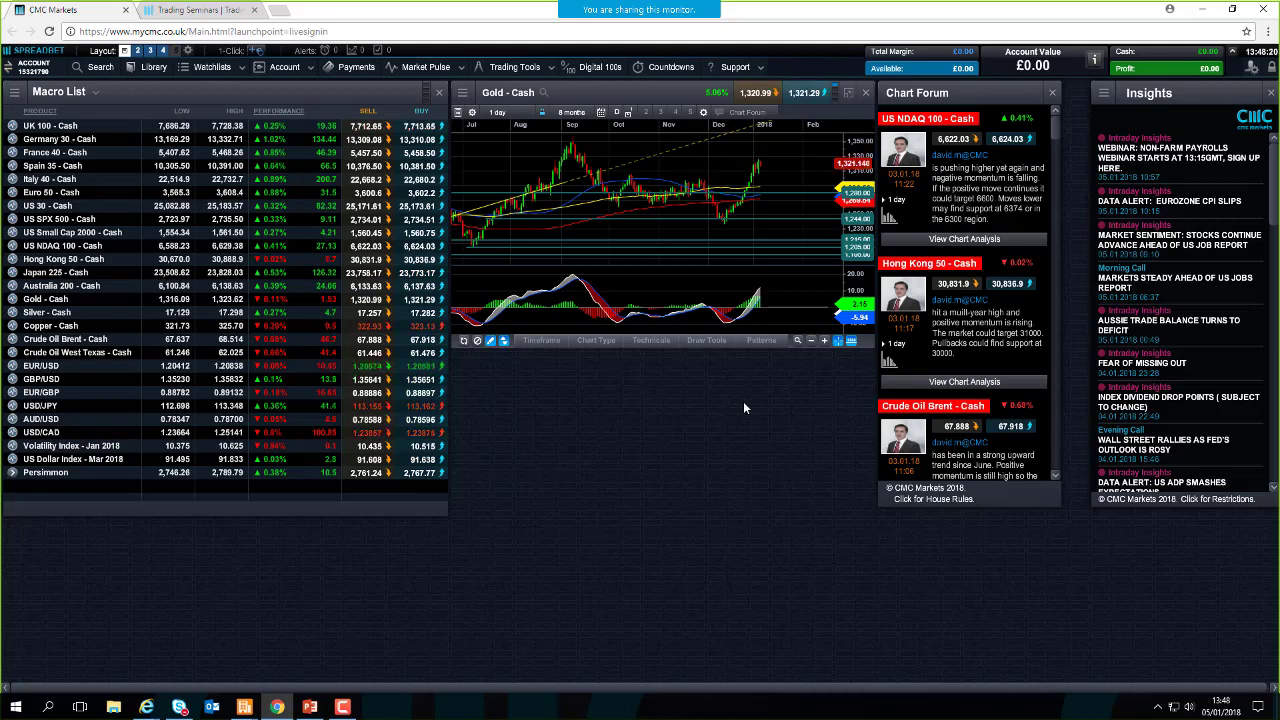
{"action": "left_click", "coordinate": [436, 70]}
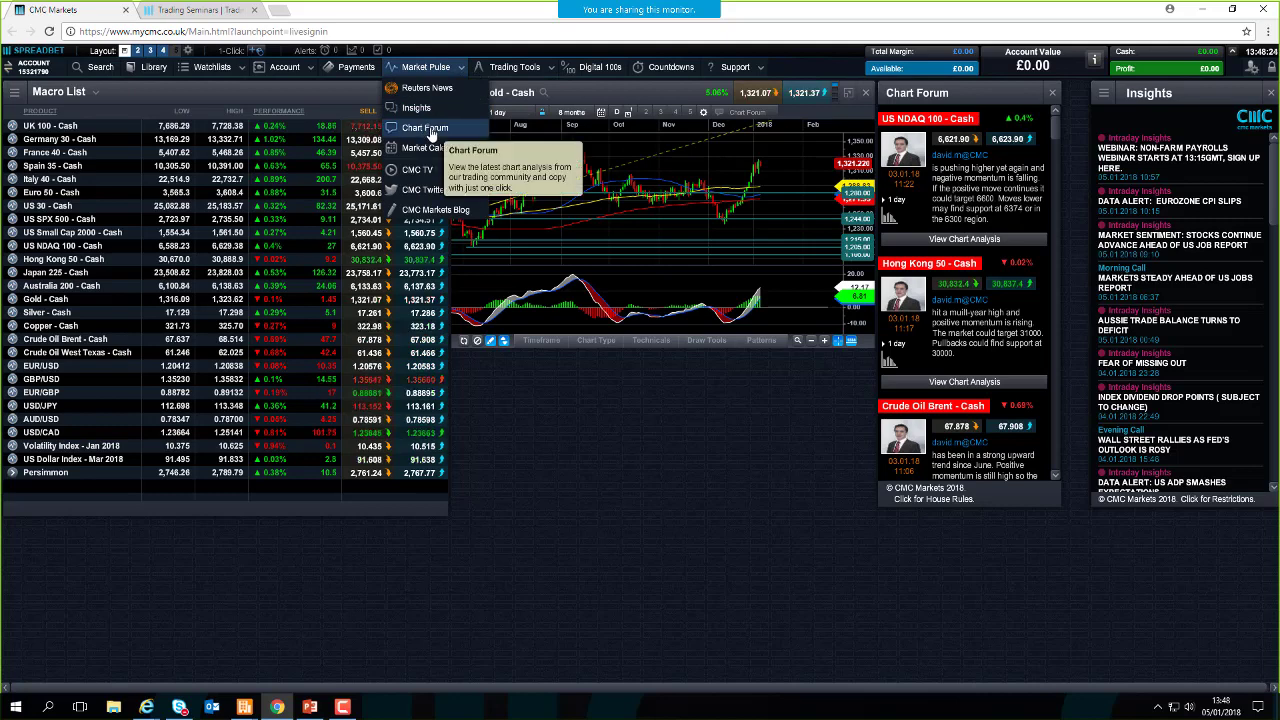
{"action": "left_click", "coordinate": [432, 134]}
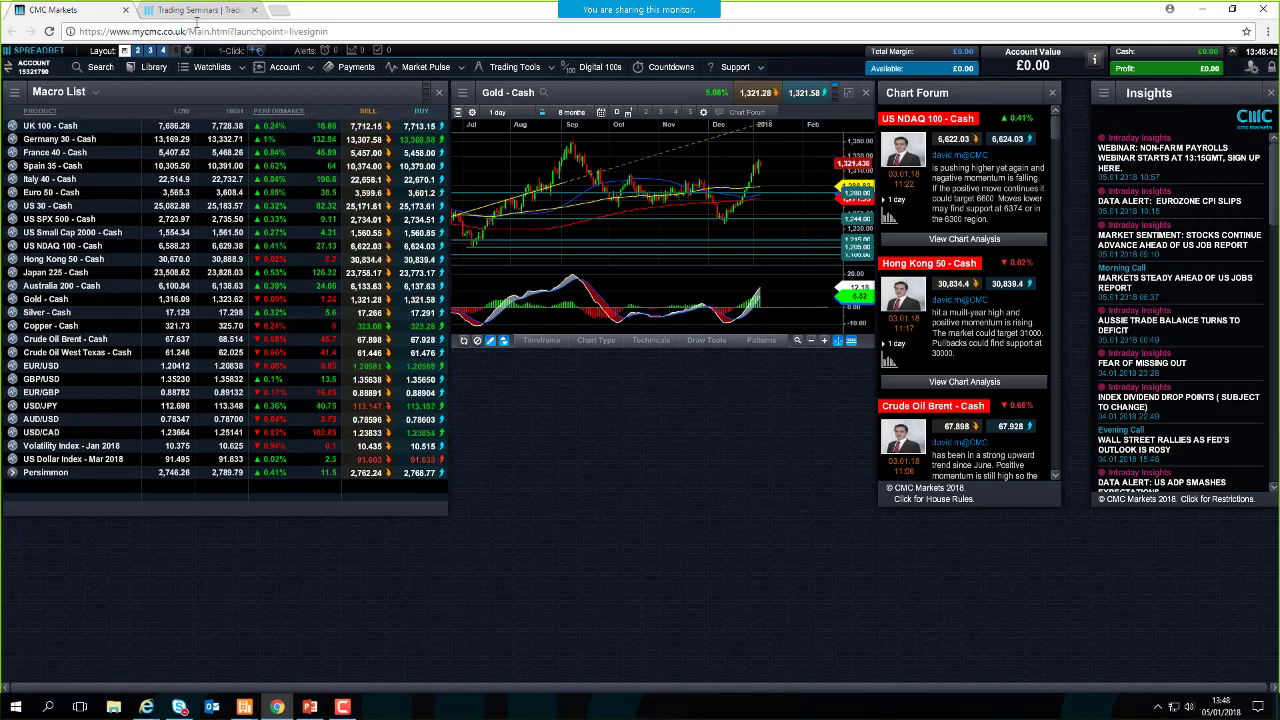
{"action": "left_click", "coordinate": [190, 12]}
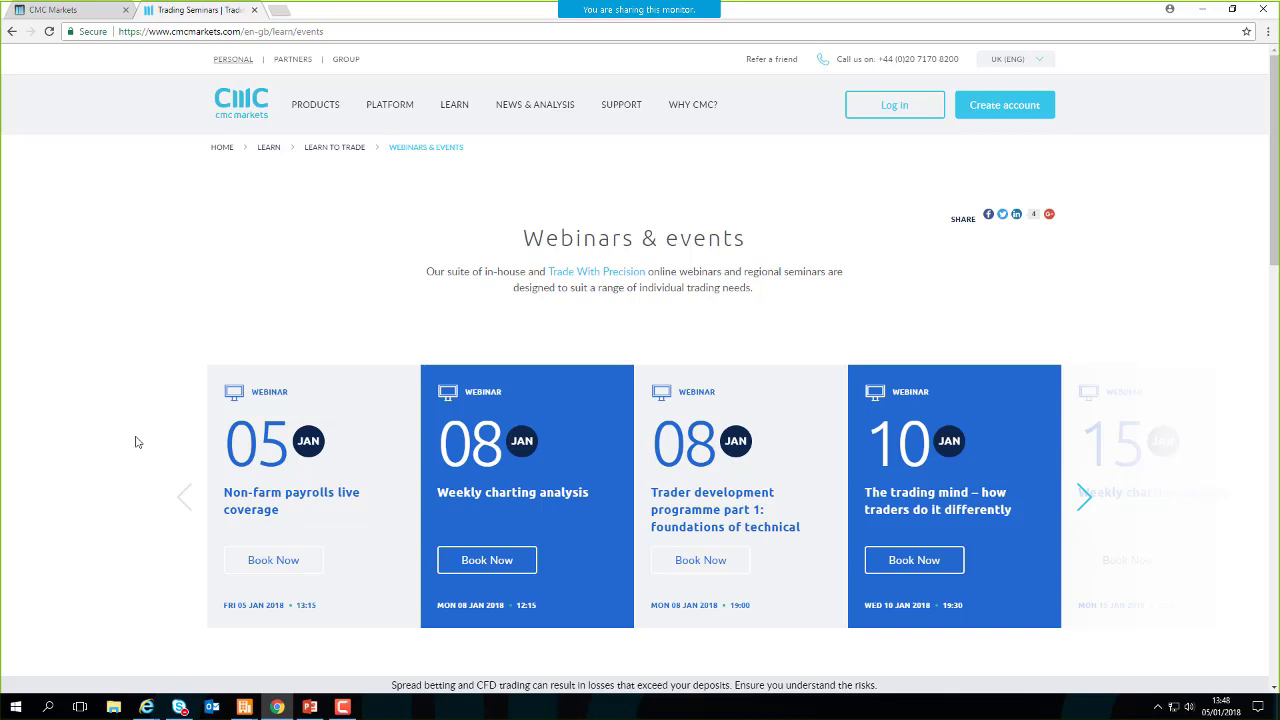
{"action": "scroll", "coordinate": [137, 442], "scroll_direction": "down", "scroll_amount": 1}
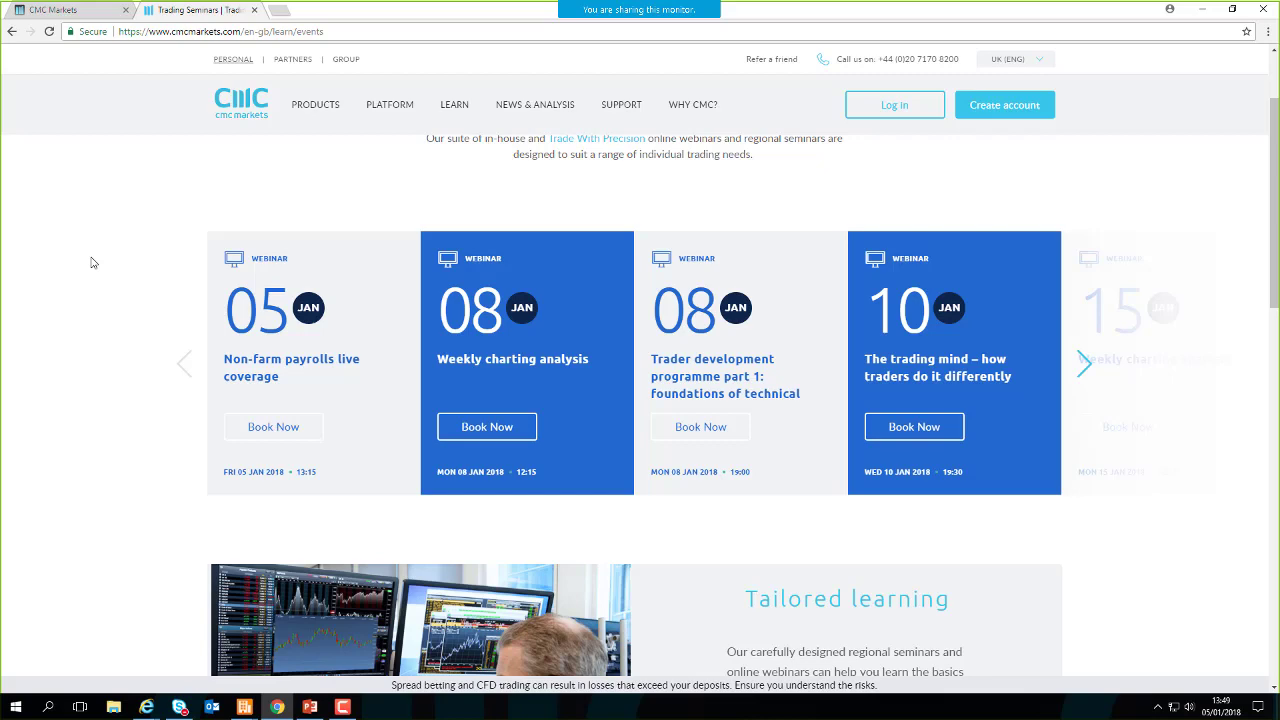
{"action": "left_click", "coordinate": [52, 9]}
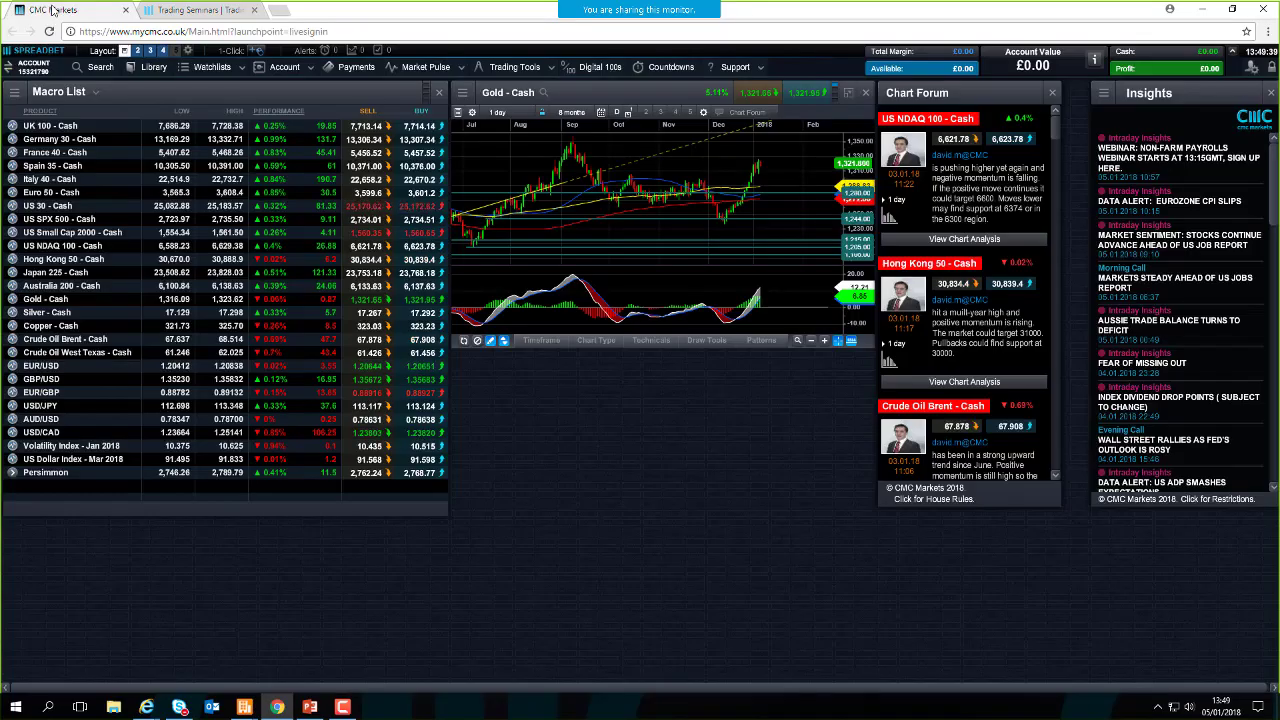